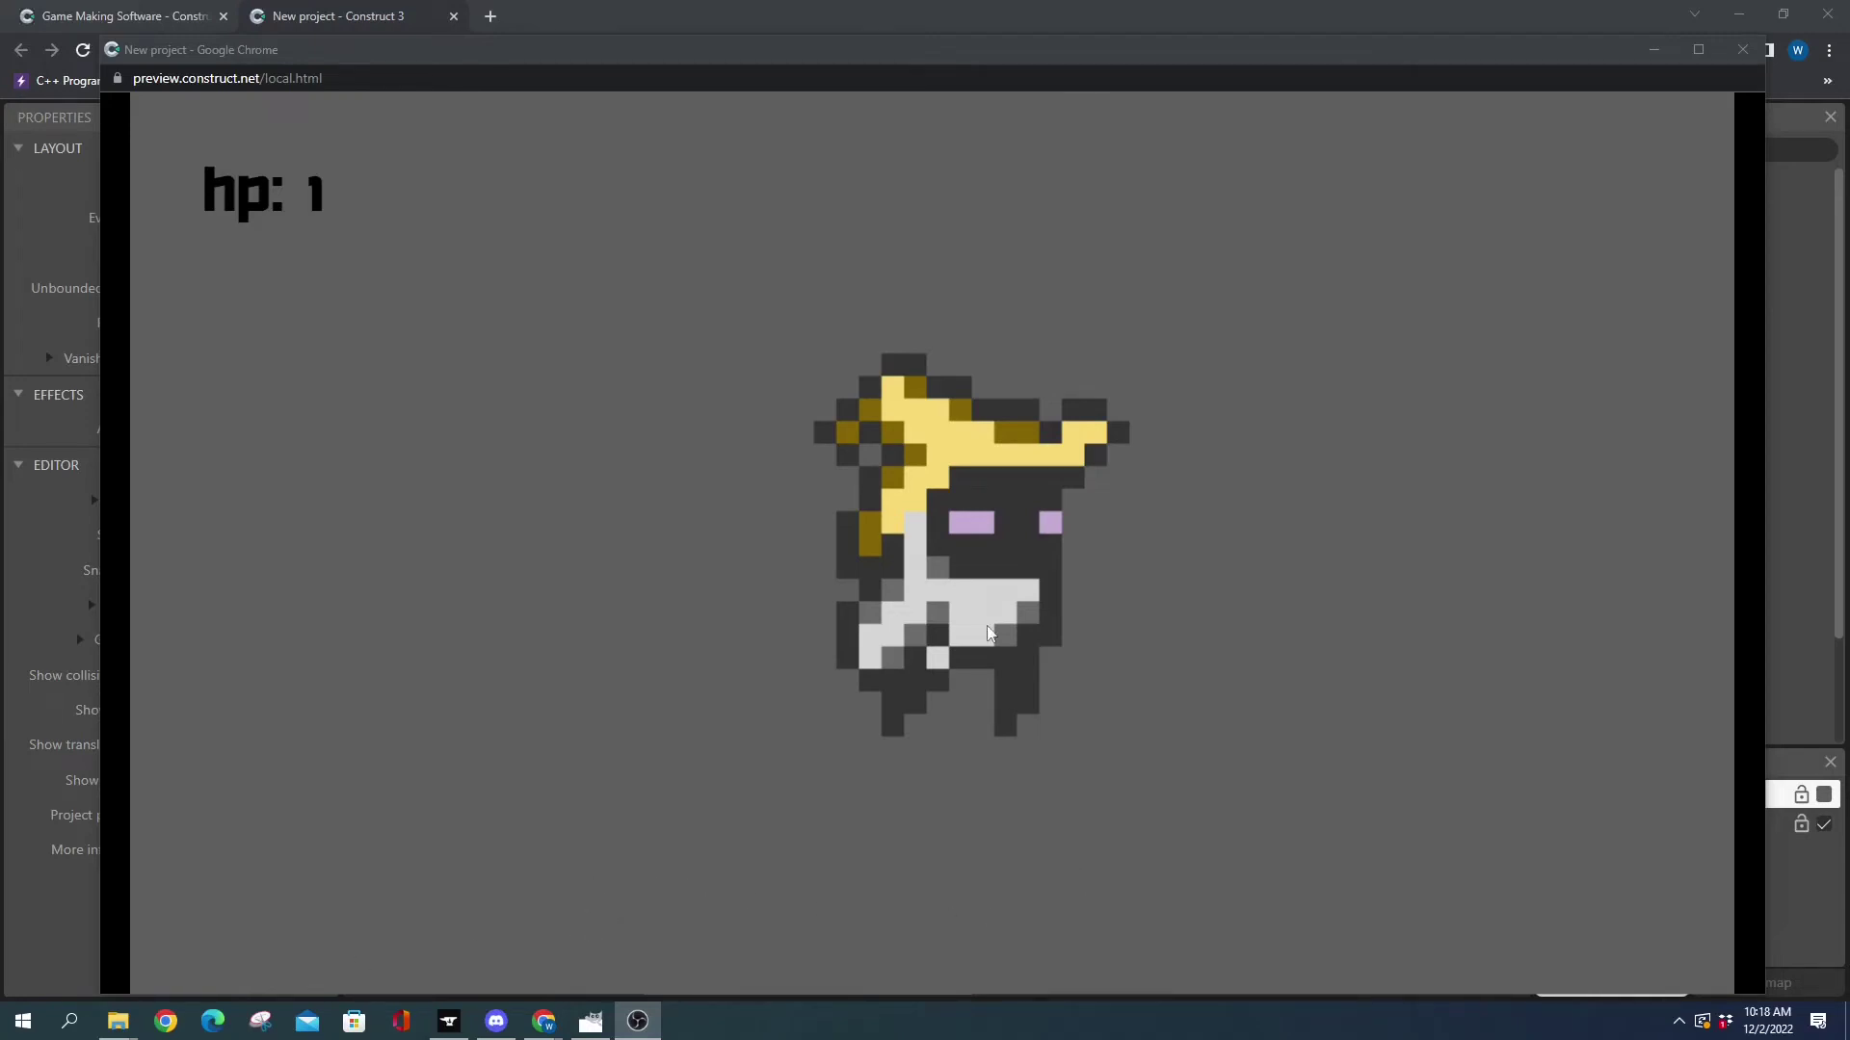
# - Hit the player in the preview until hp reaches 0 and GAME OVER appears, then close the preview
pyautogui.click(975, 559)
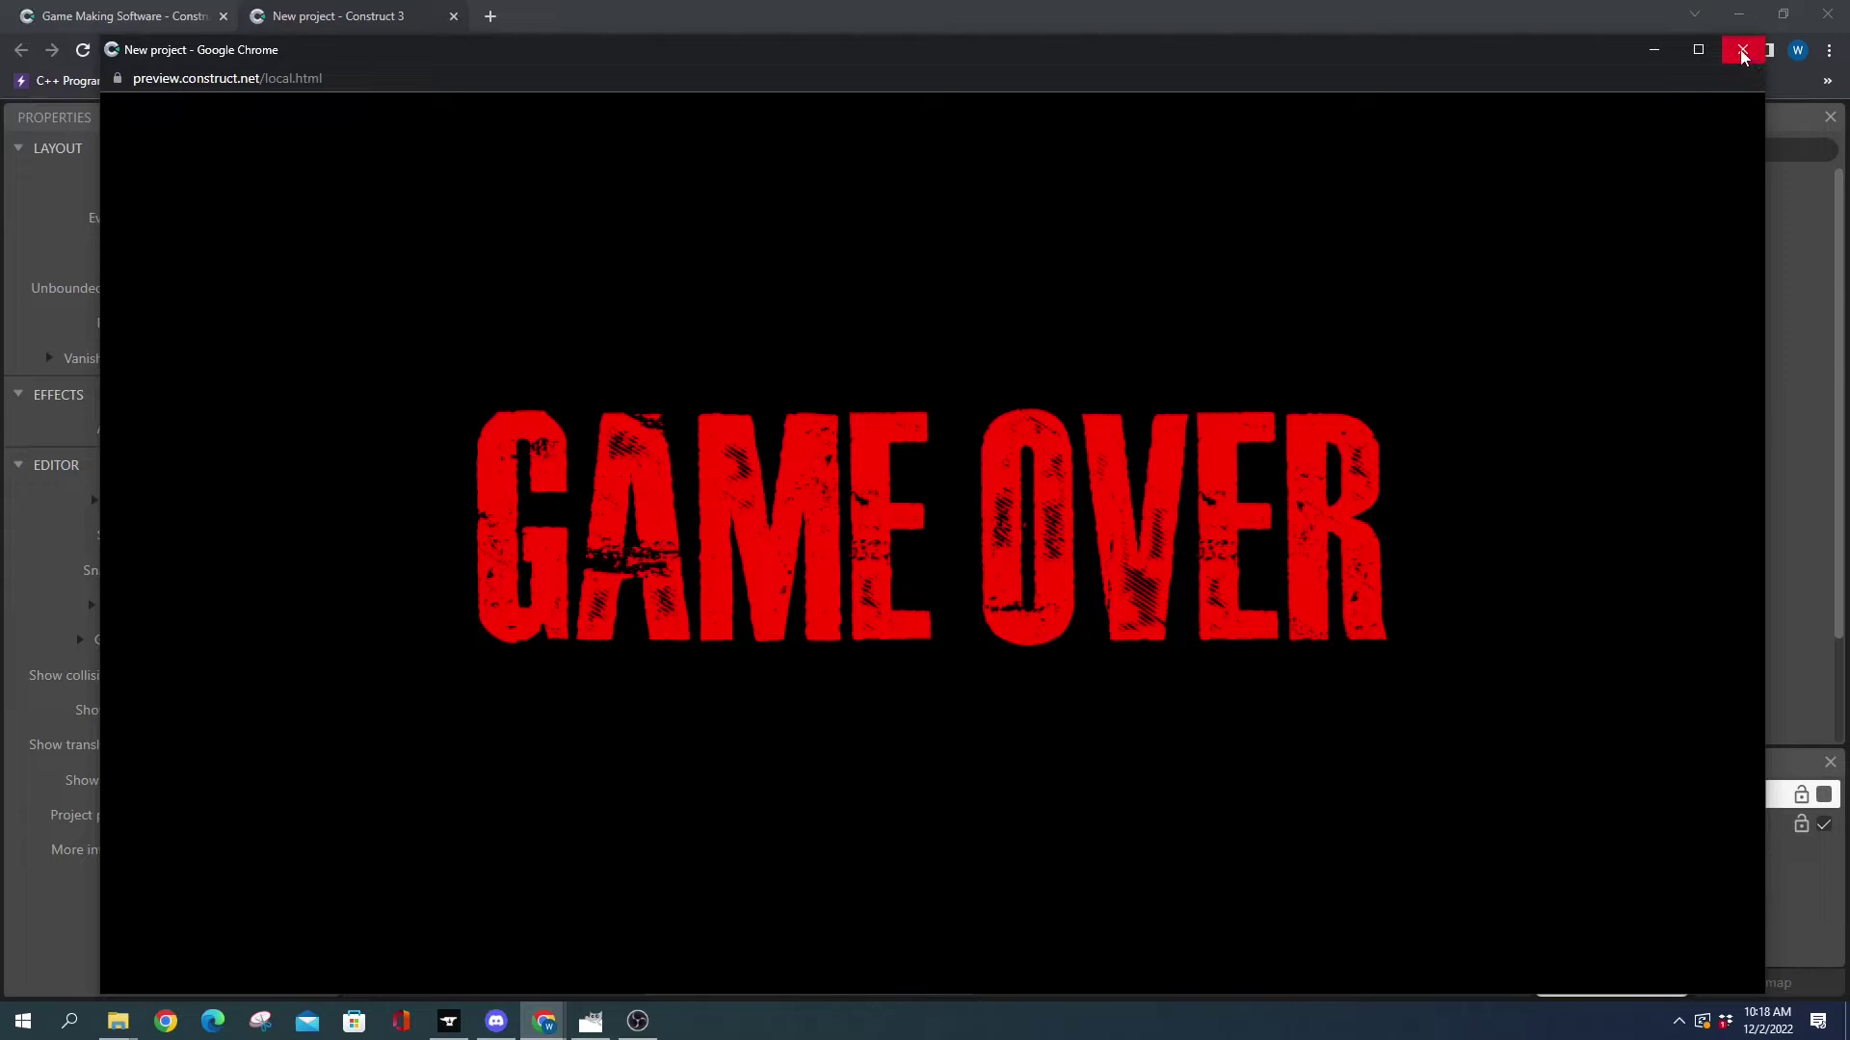
pyautogui.click(1742, 53)
# - Make Layer 1 visible so the GAME OVER text shows on the layout
pyautogui.scroll(2, 719, 649)
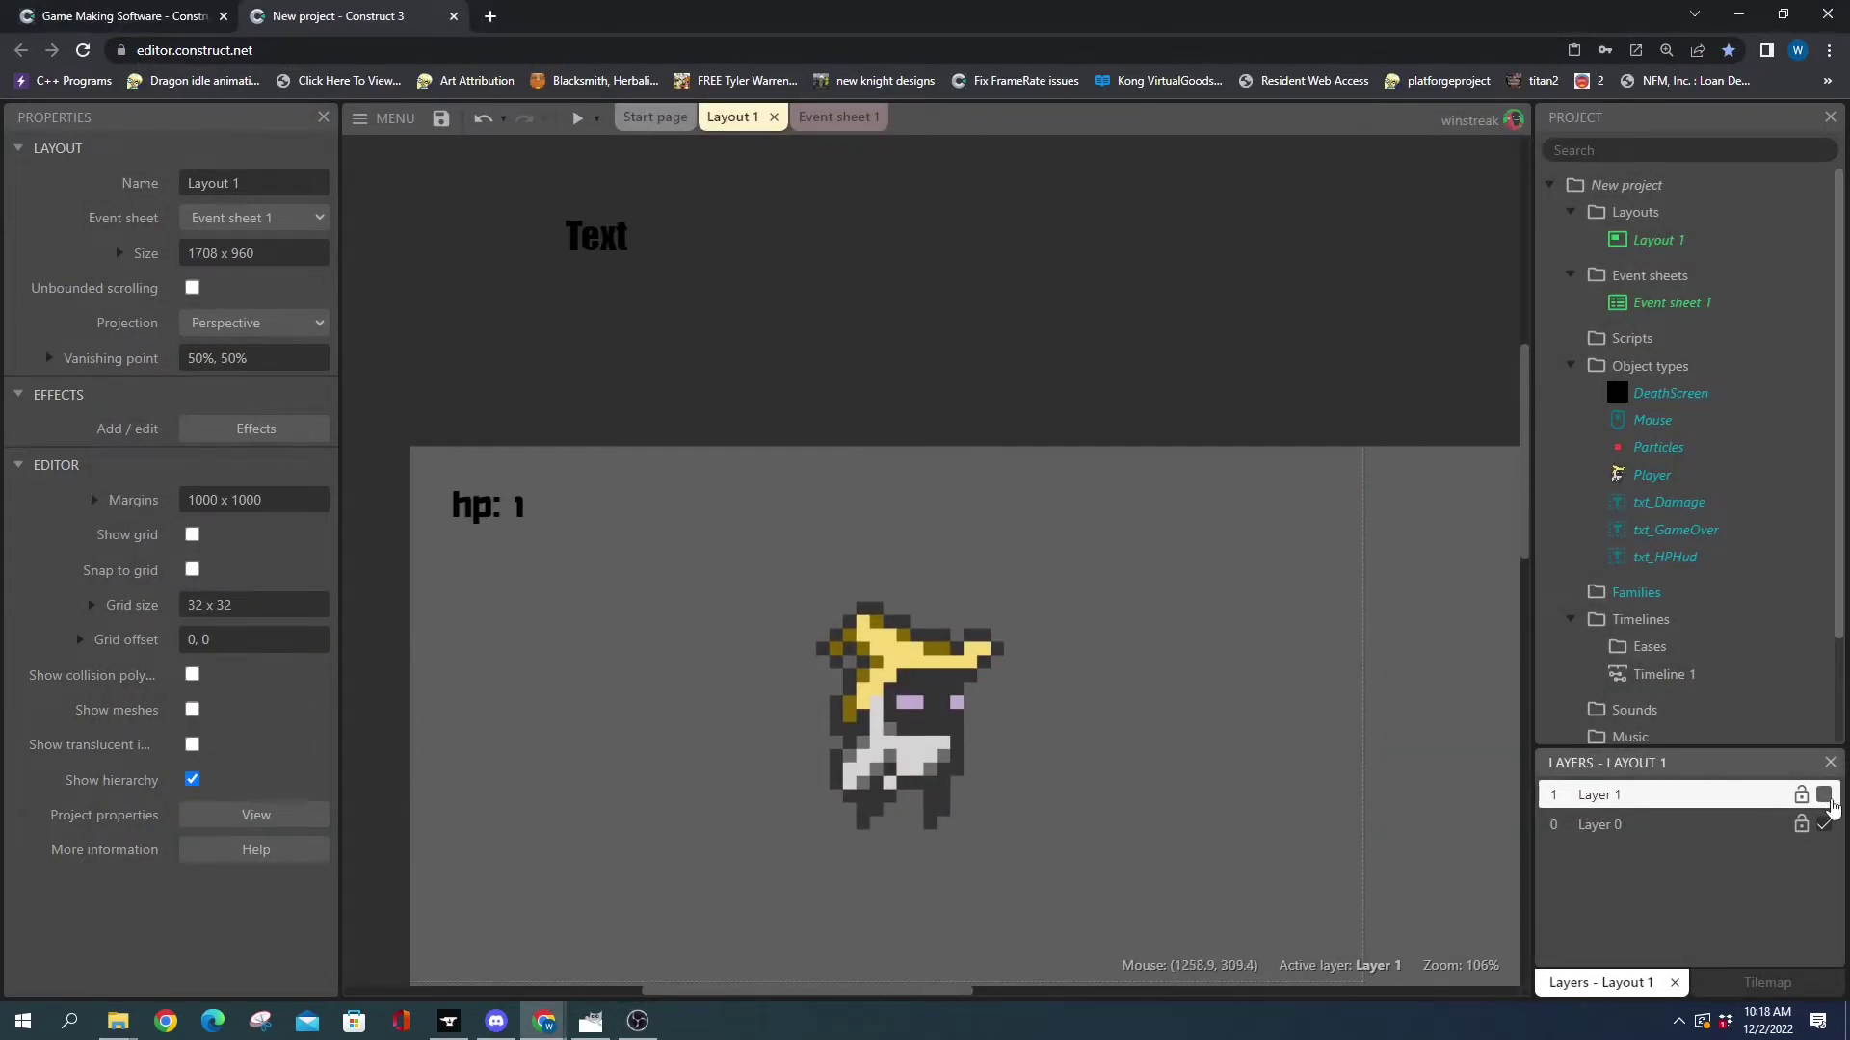
pyautogui.click(1824, 796)
pyautogui.click(1824, 796)
pyautogui.scroll(-1, 923, 323)
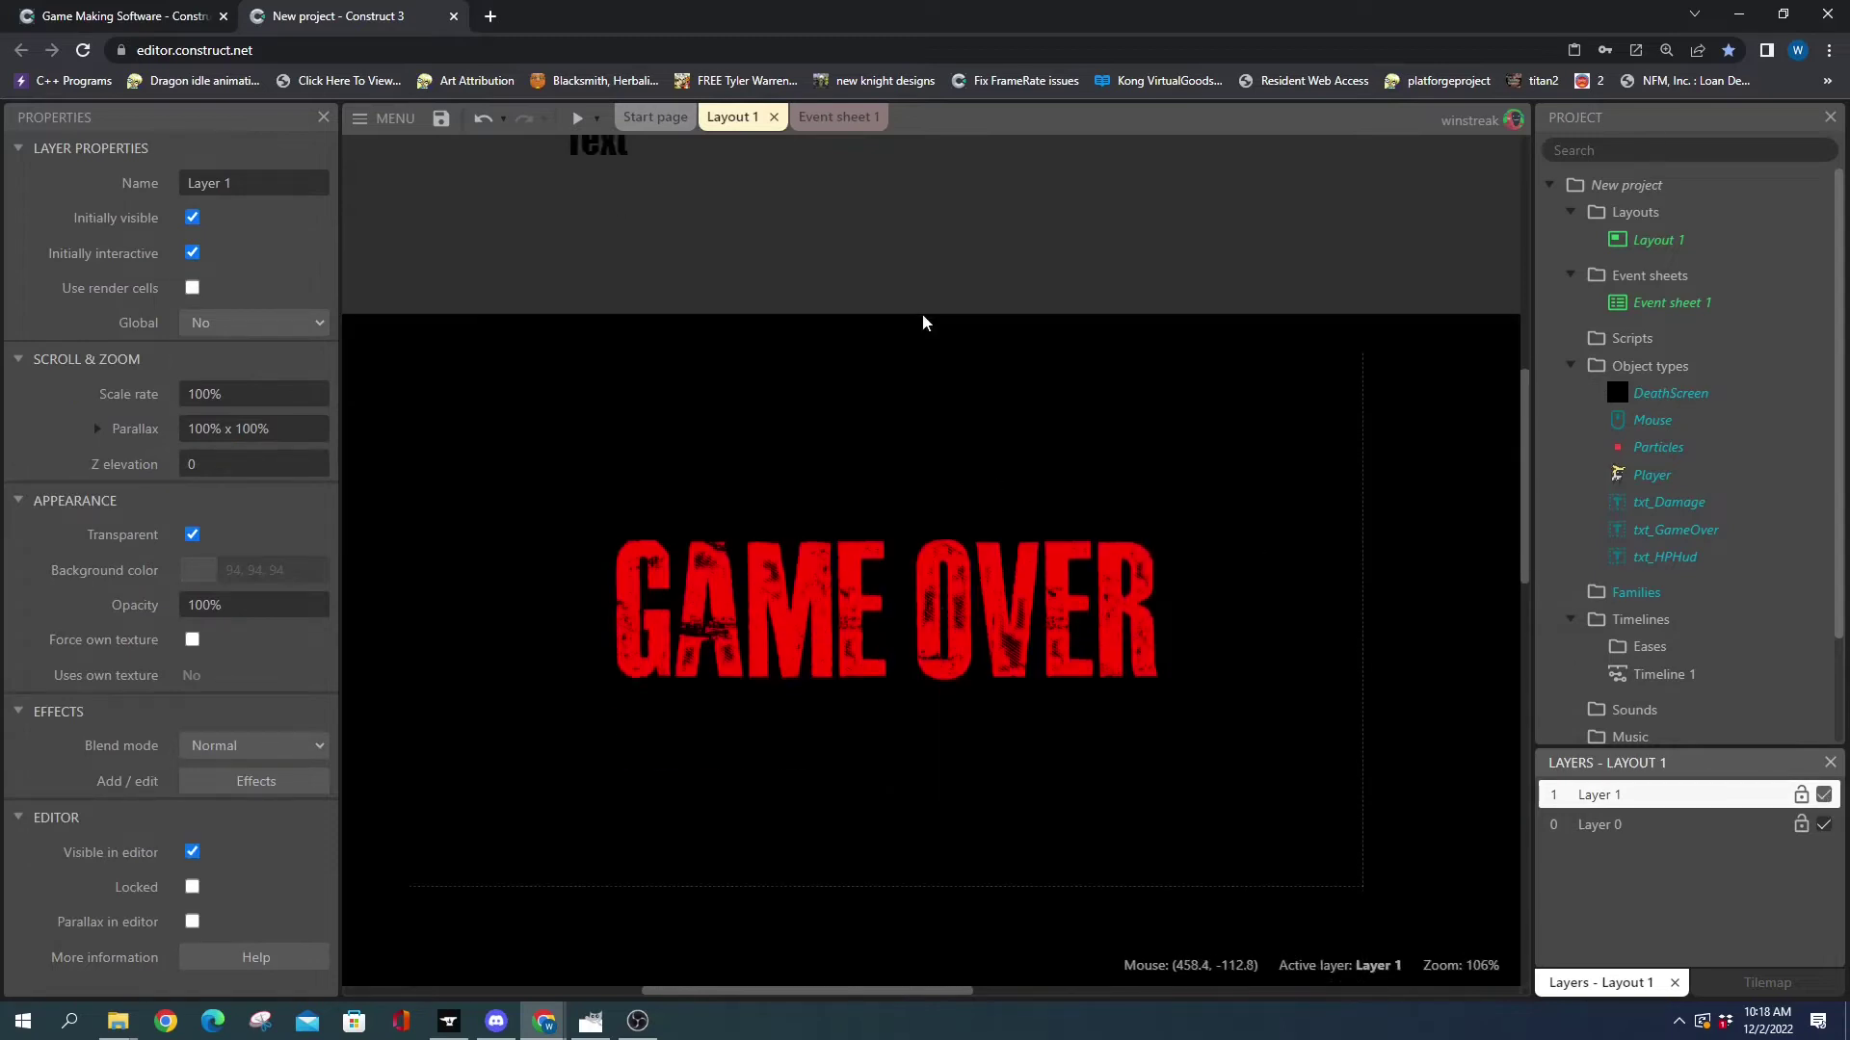
pyautogui.doubleClick(806, 611)
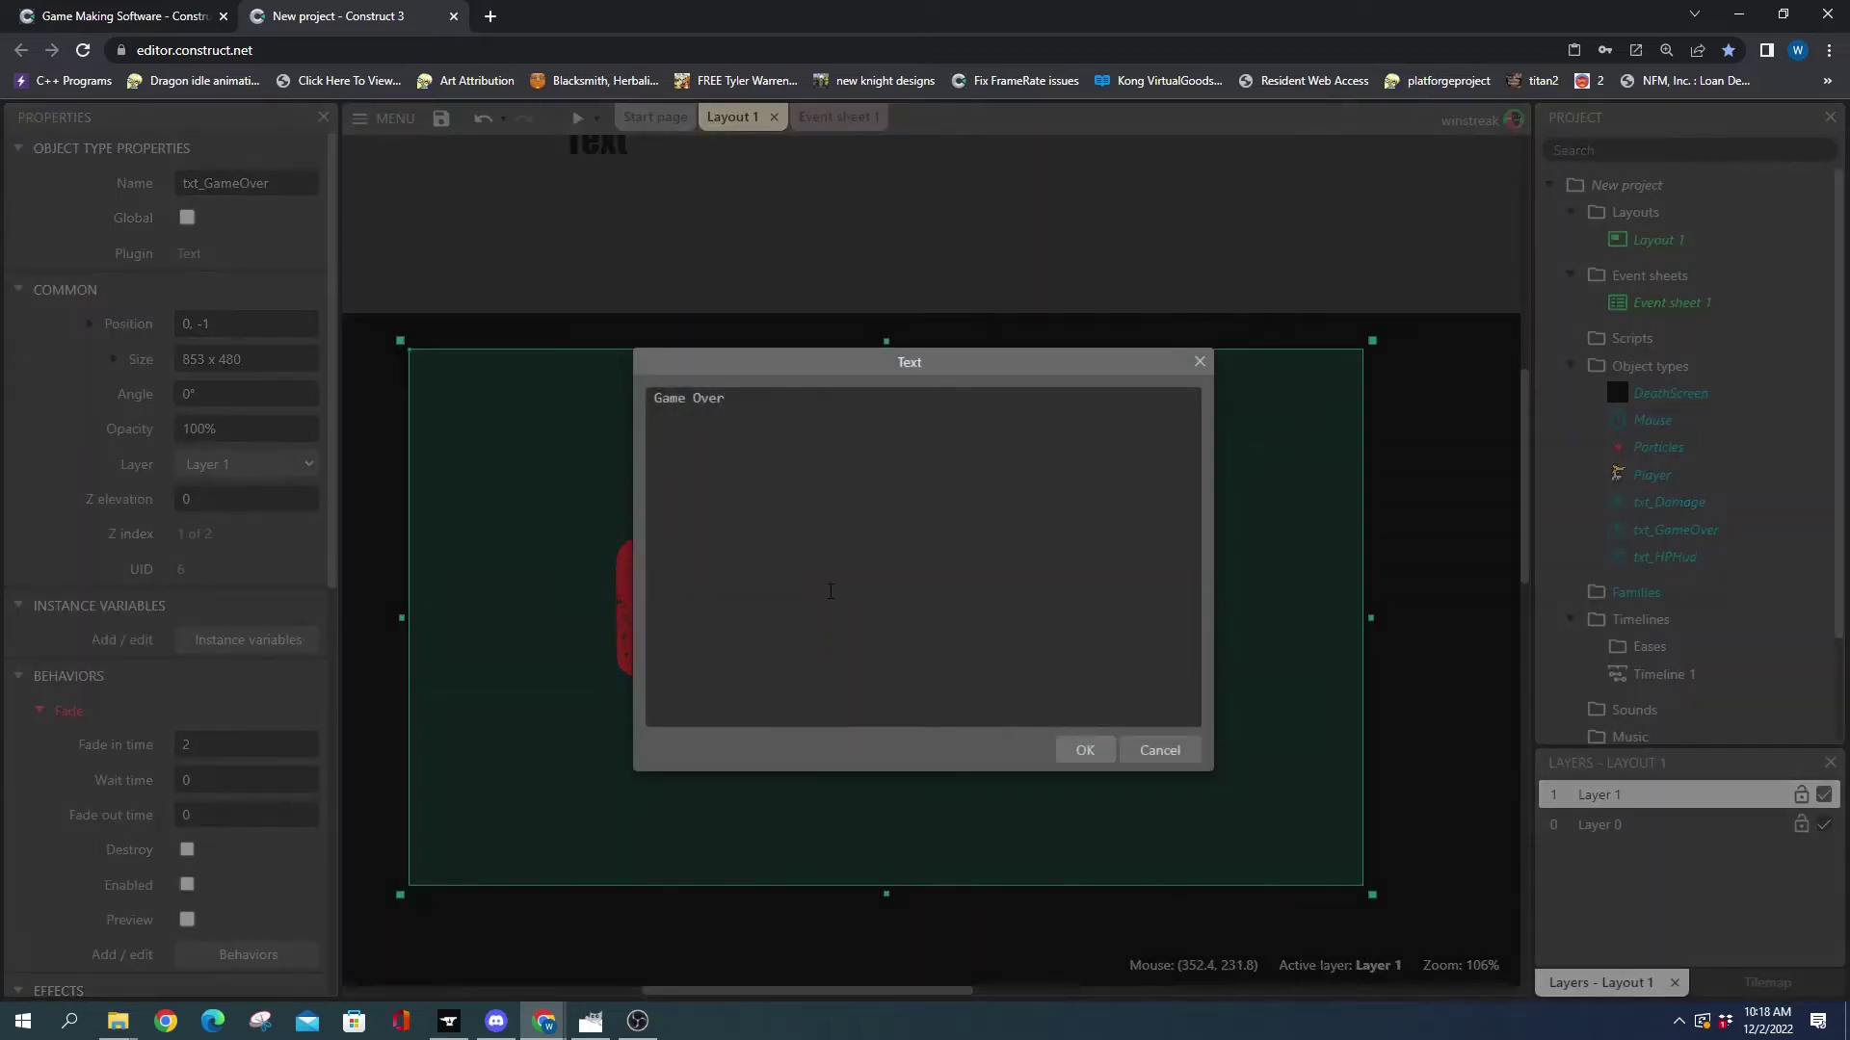
pyautogui.click(1199, 366)
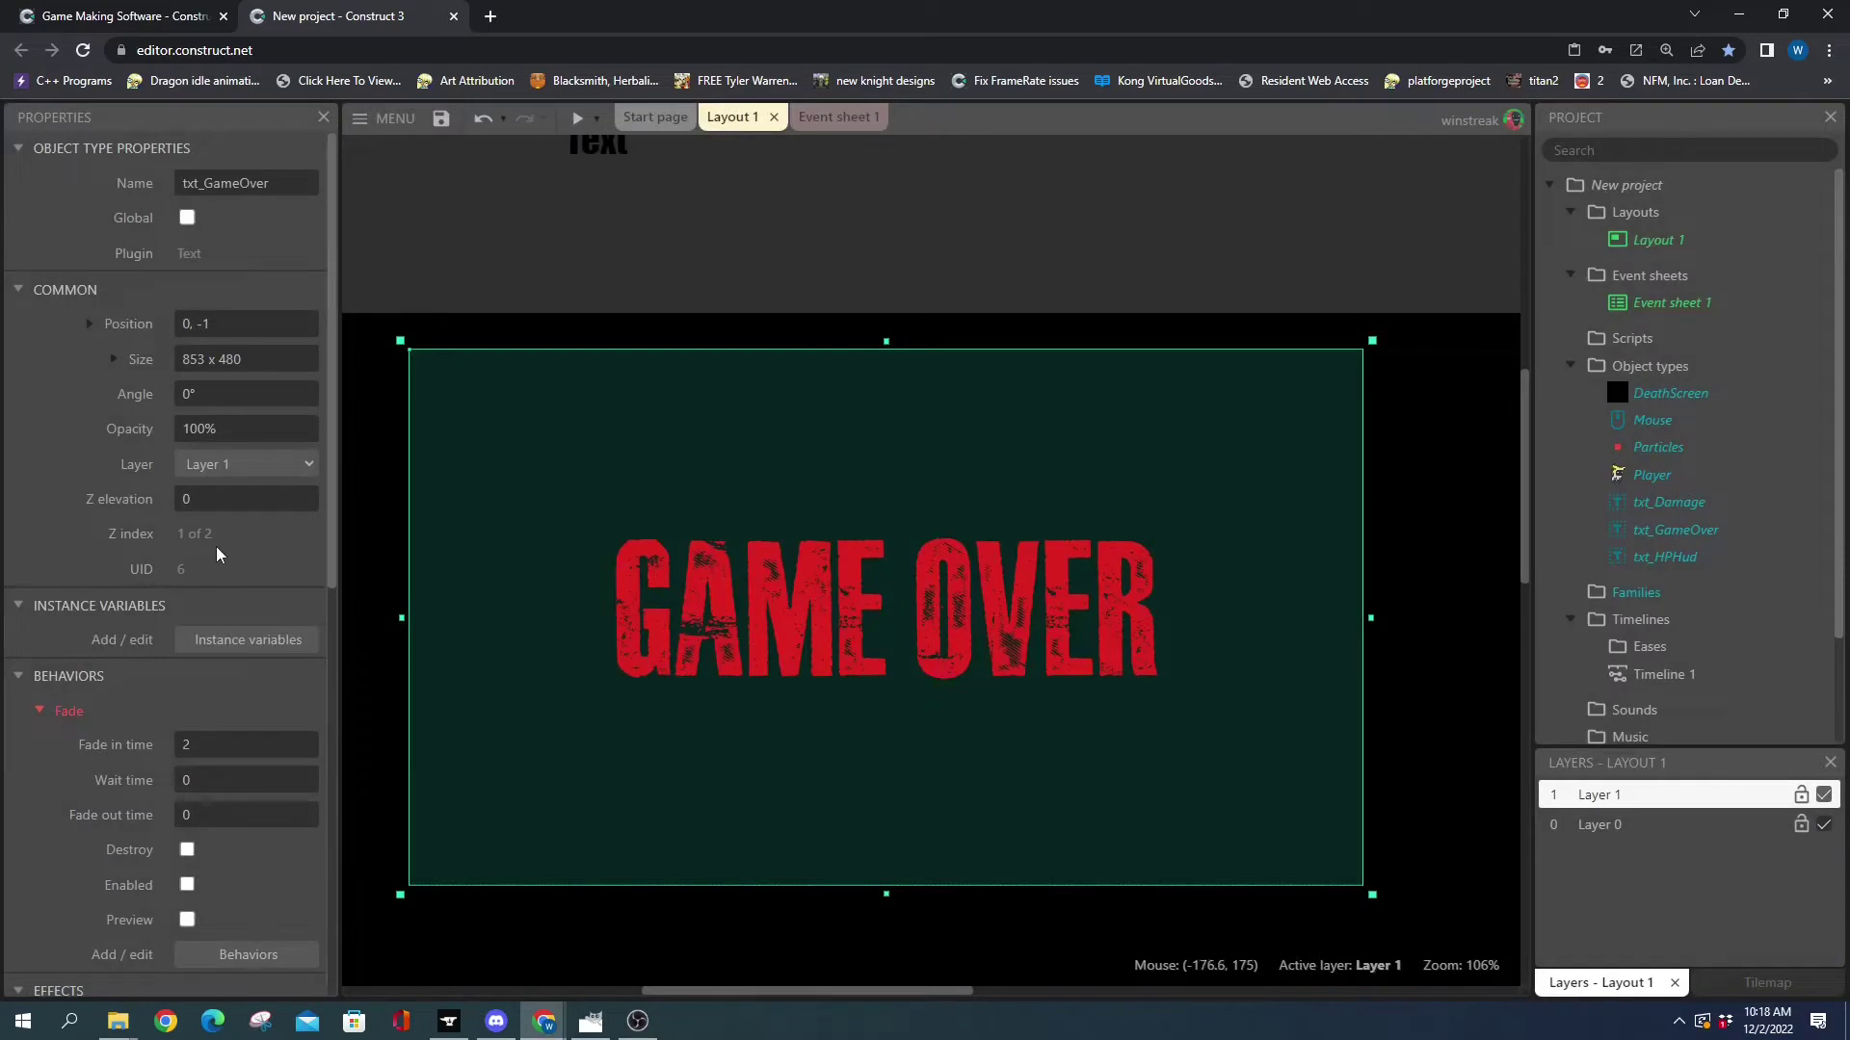
pyautogui.scroll(-1, 220, 549)
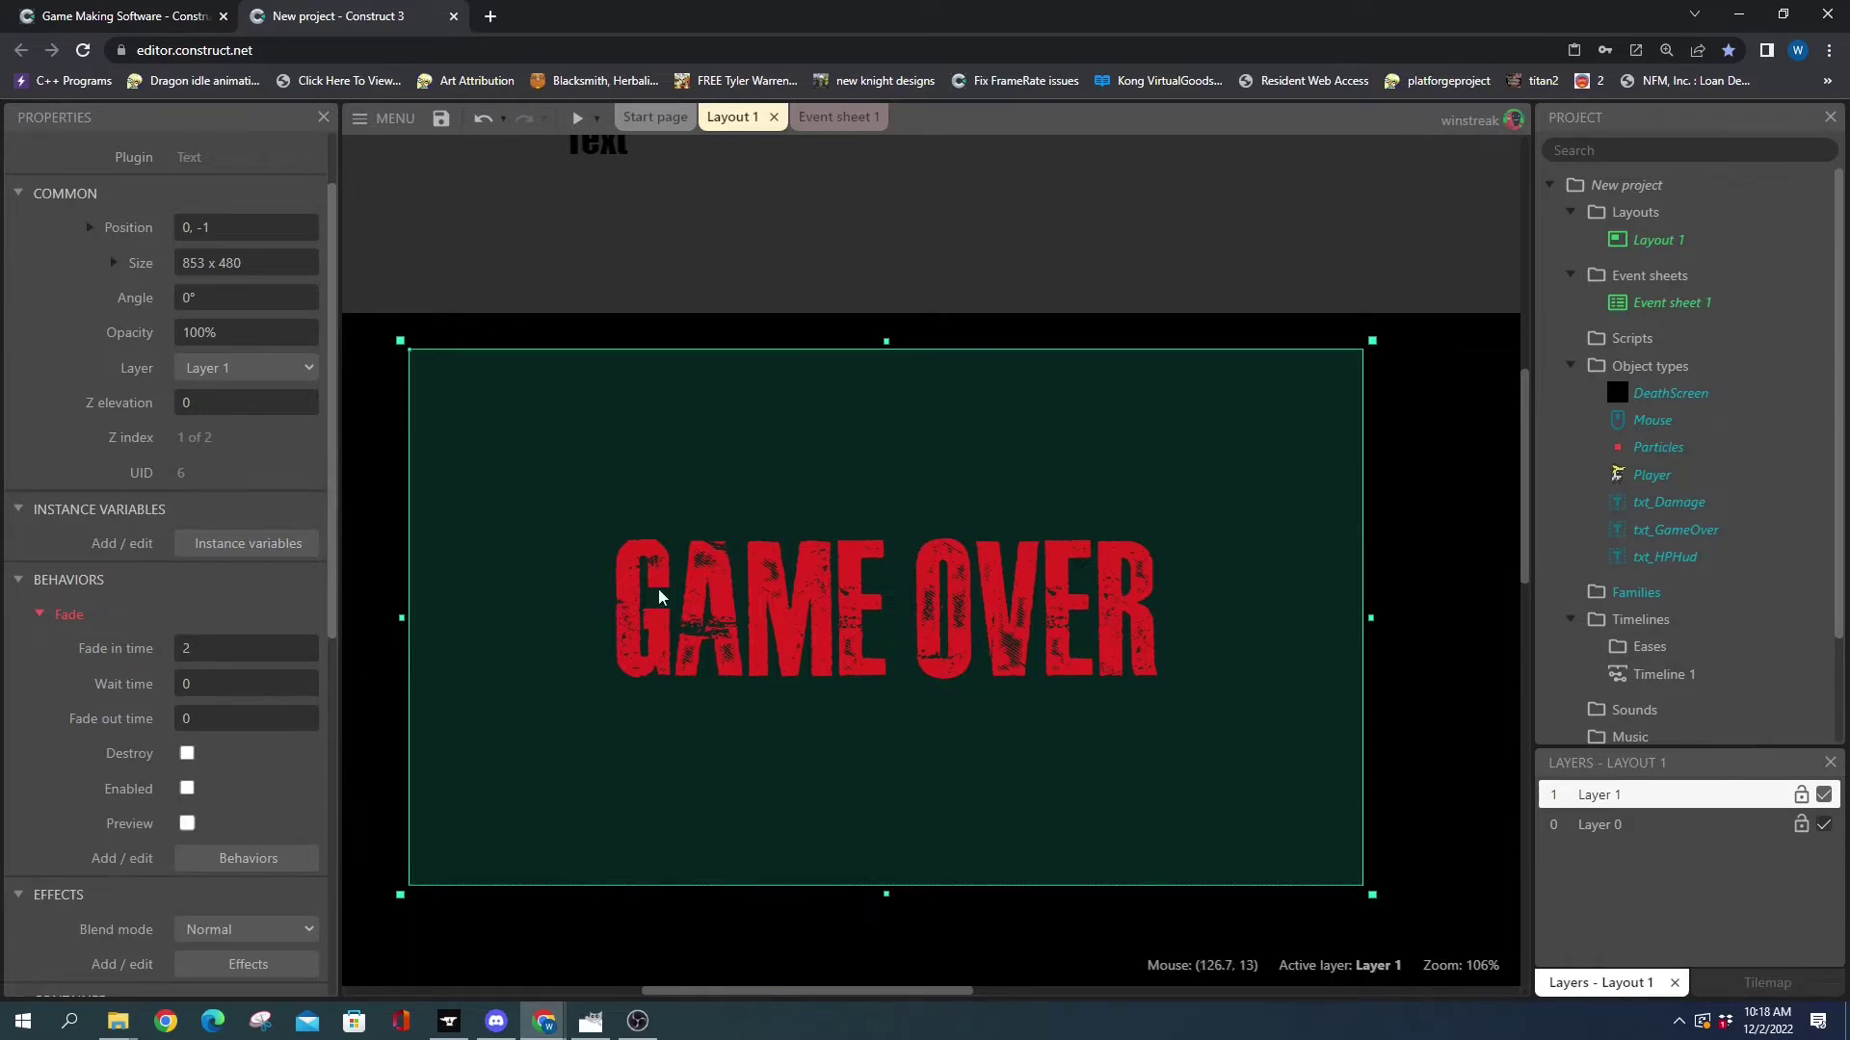
# - Copy and paste the GAME OVER text, placing the duplicate over the original
pyautogui.rightClick(635, 602)
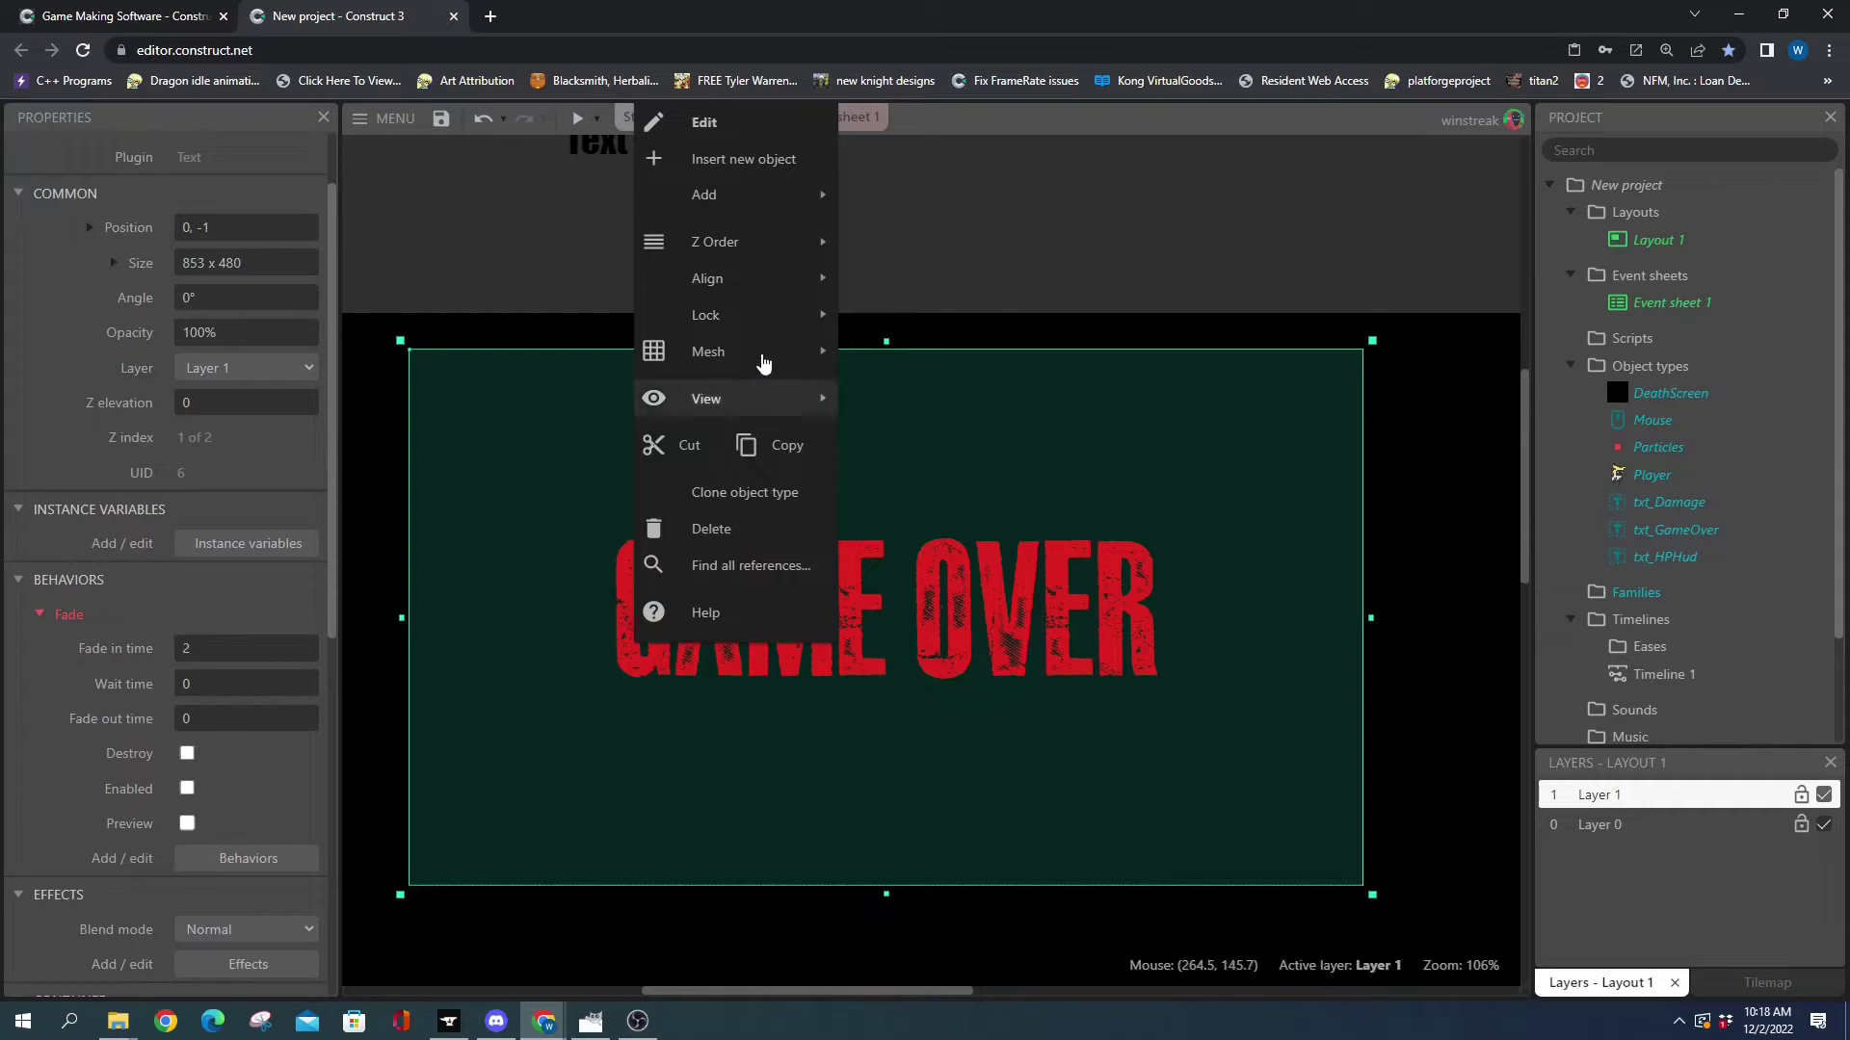
pyautogui.click(800, 461)
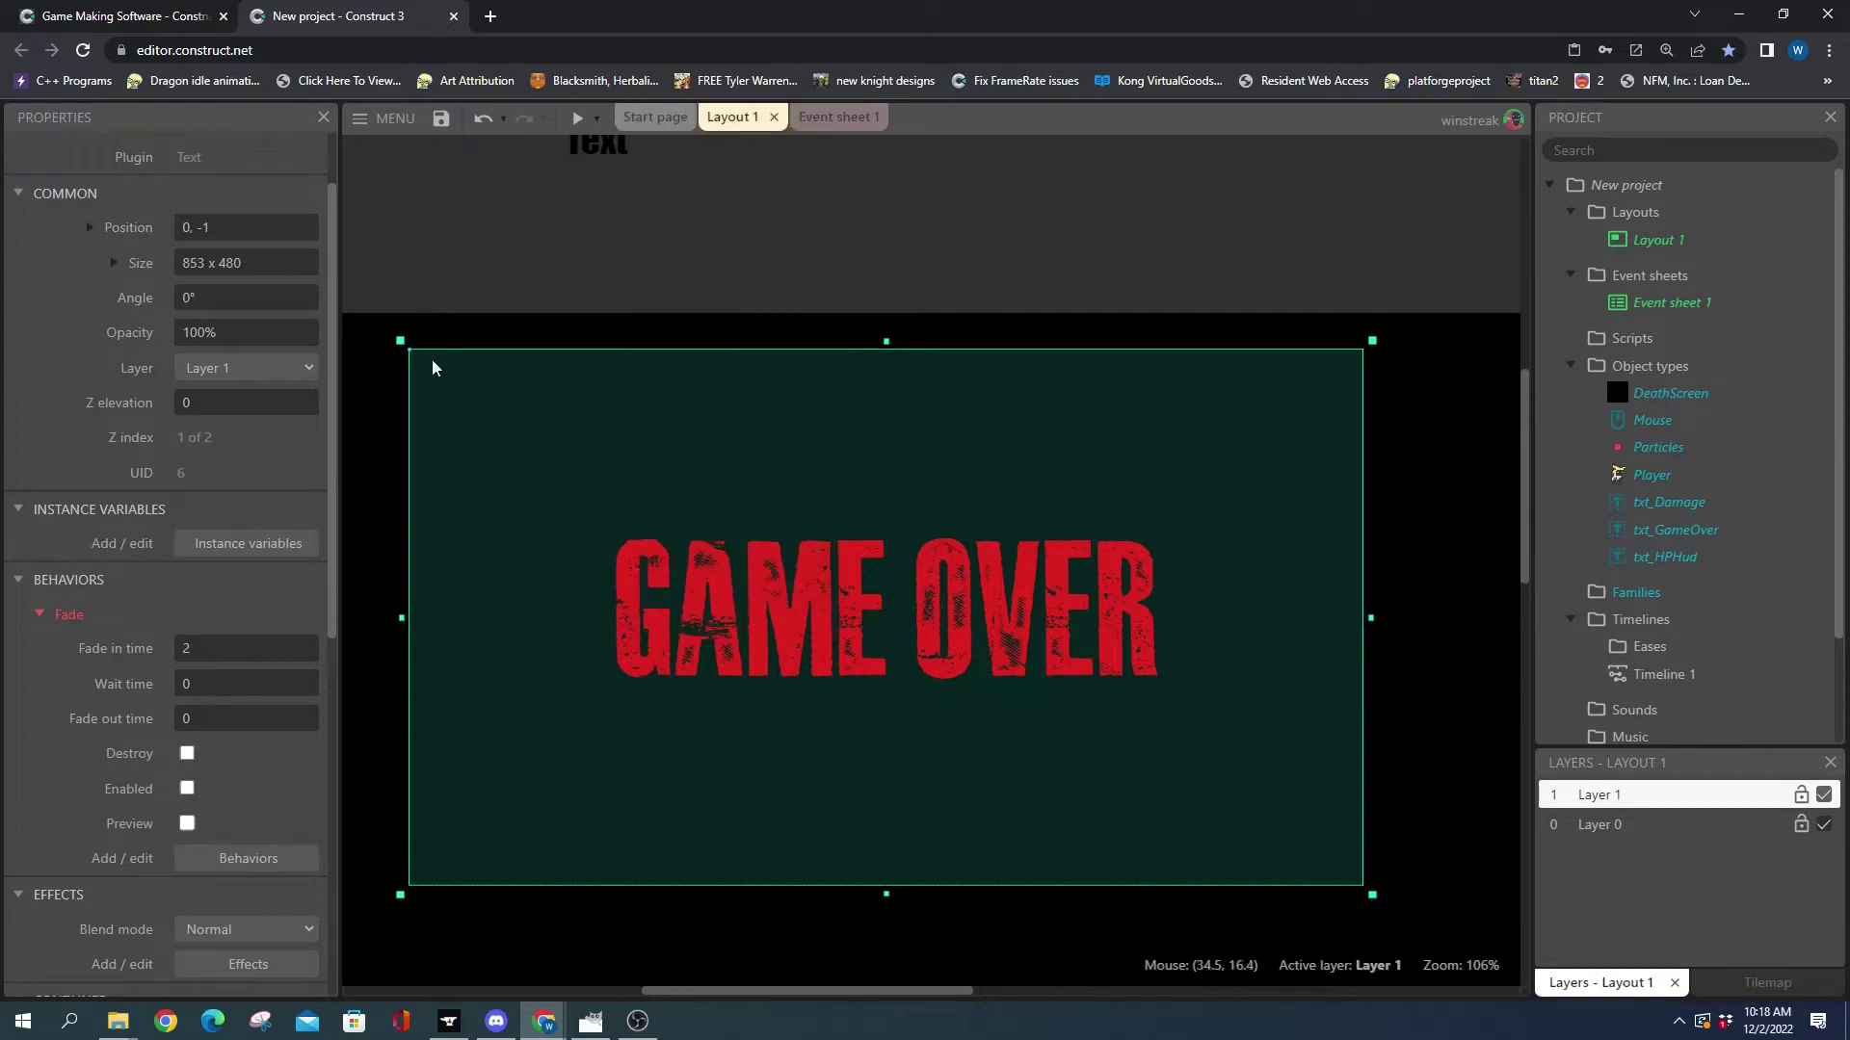
pyautogui.rightClick(432, 362)
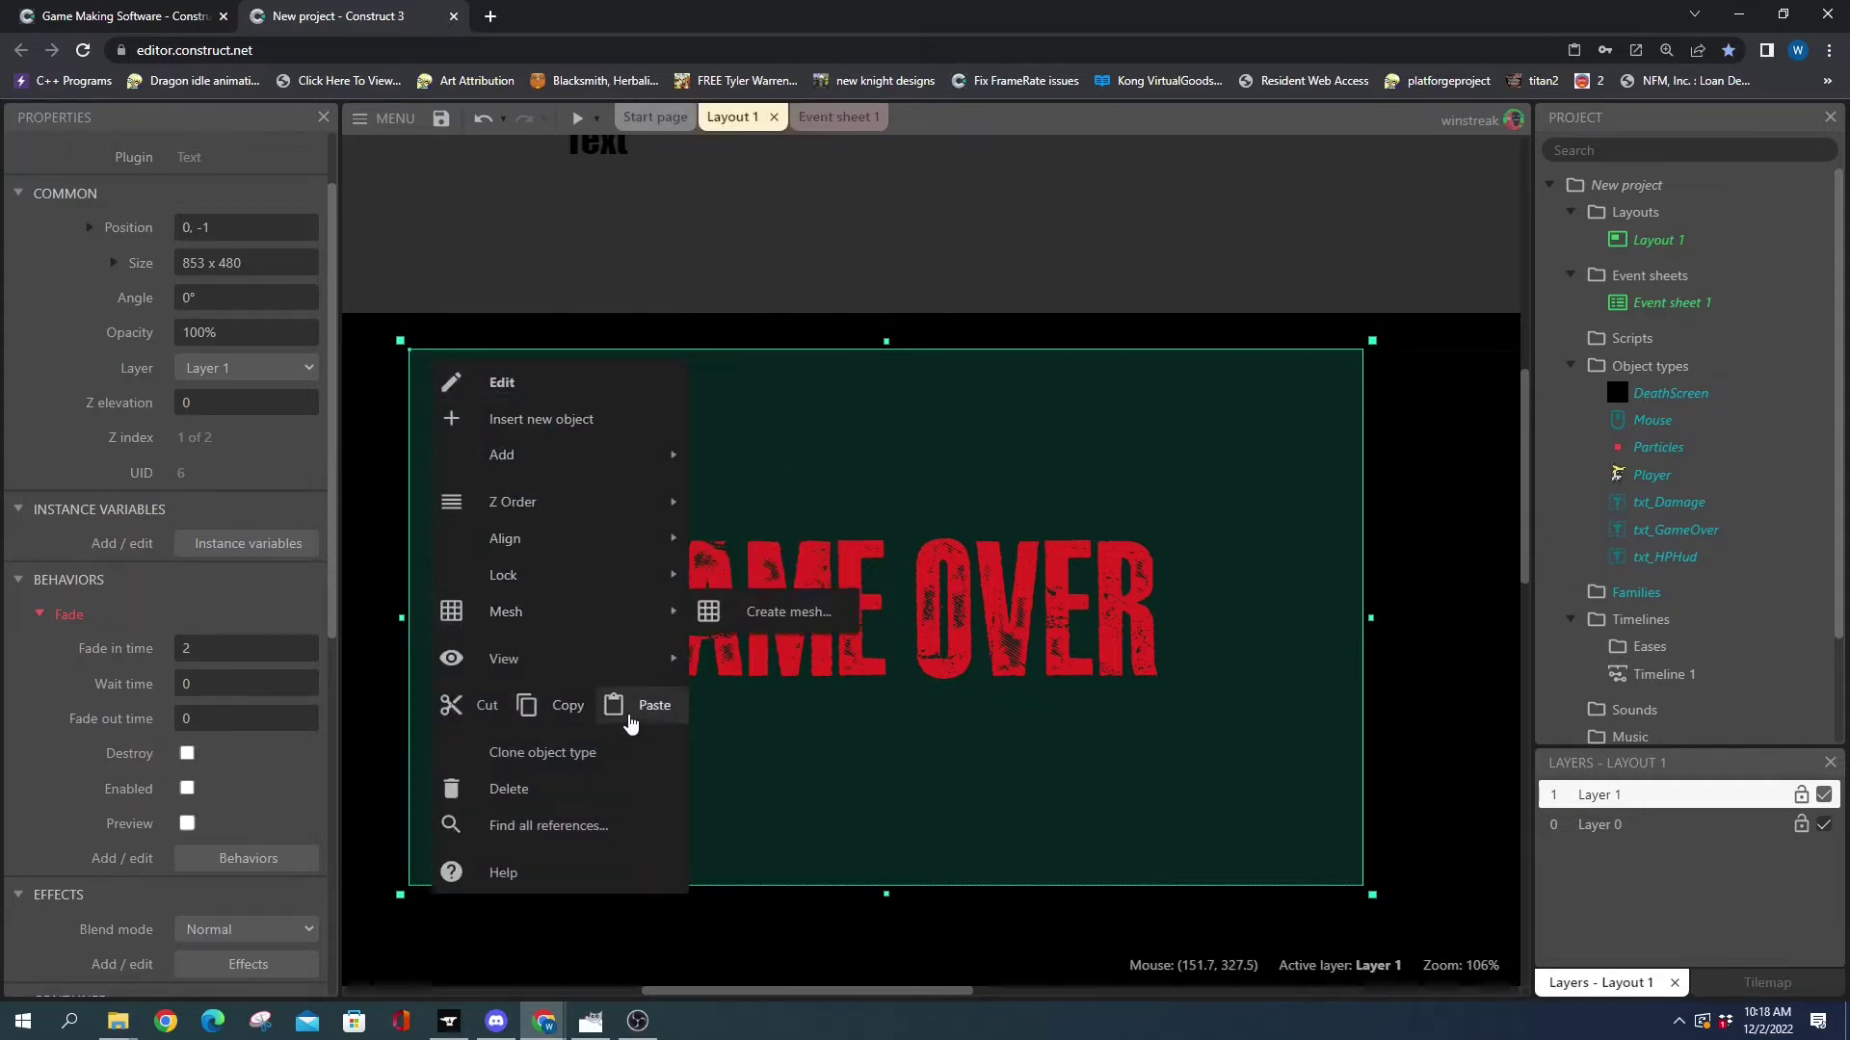
pyautogui.click(644, 709)
pyautogui.moveTo(661, 588); pyautogui.dragTo(643, 593)
# - Set the duplicate GAME OVER text colour to white (255,255,255)
pyautogui.scroll(-4, 302, 679)
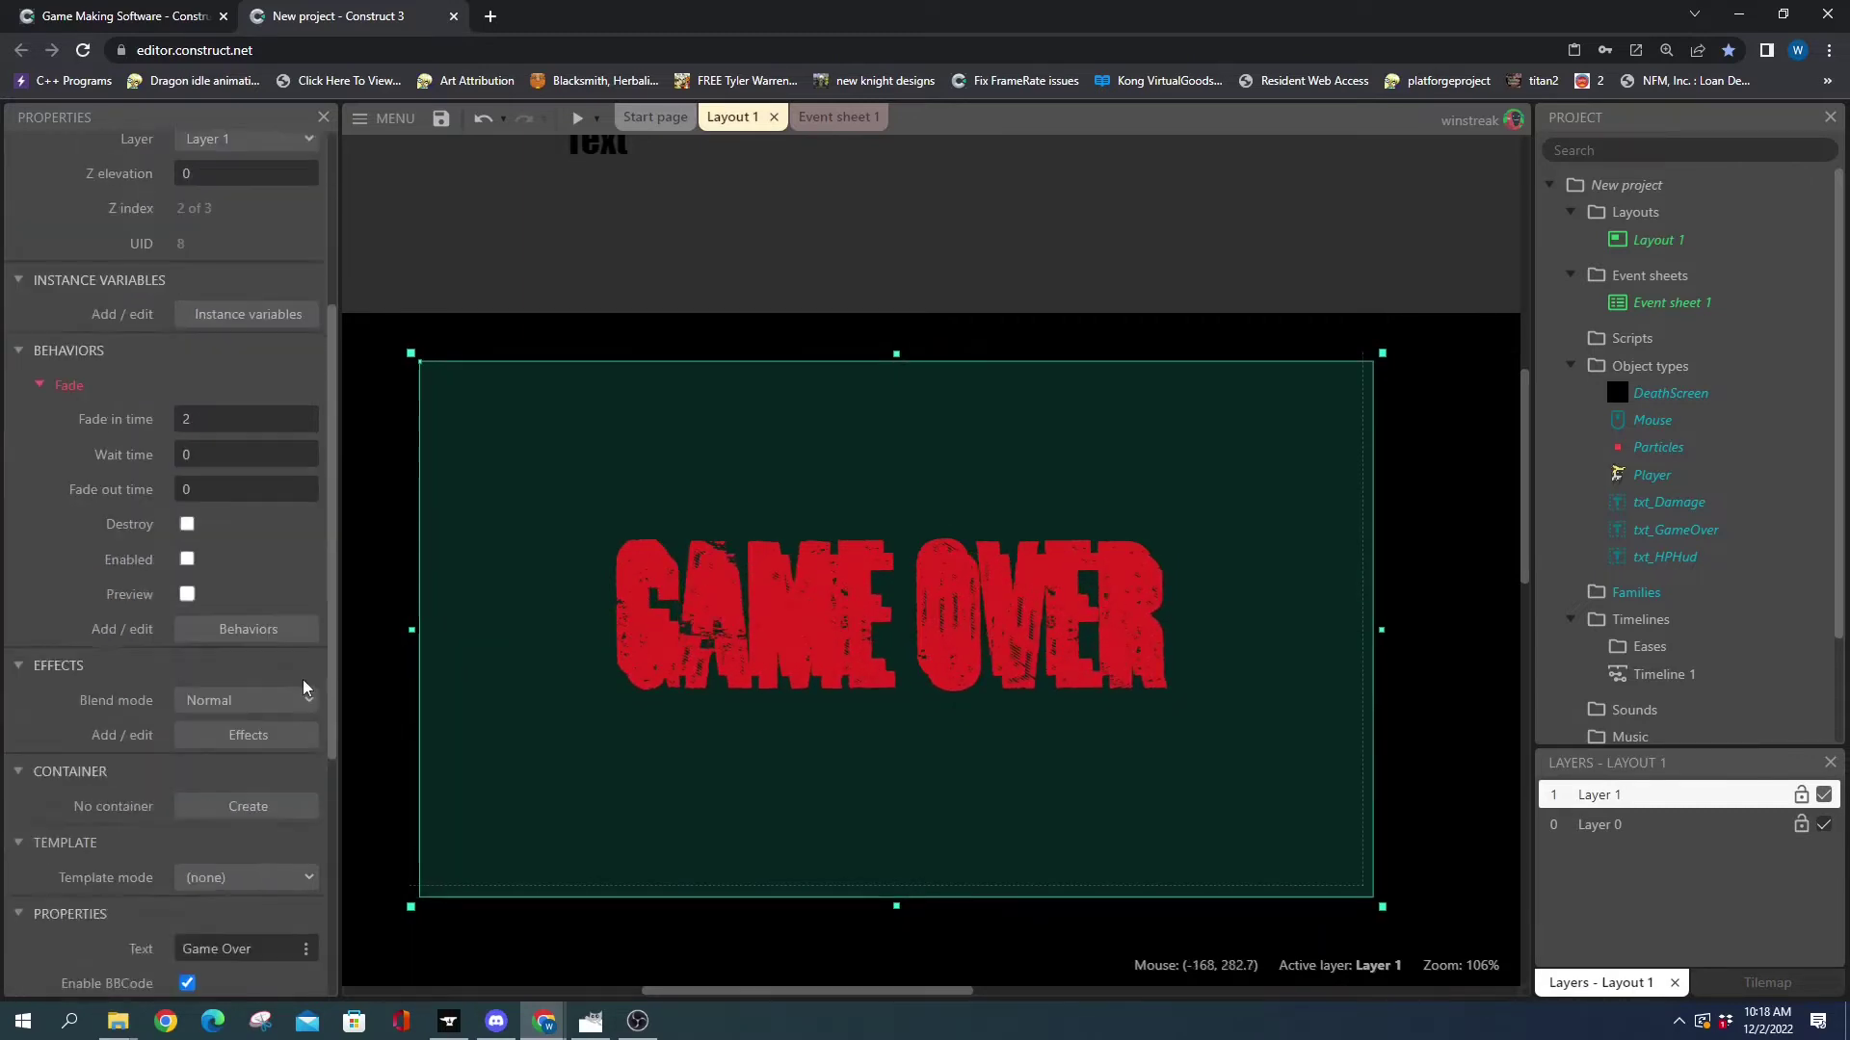
pyautogui.scroll(-3, 259, 781)
pyautogui.click(193, 750)
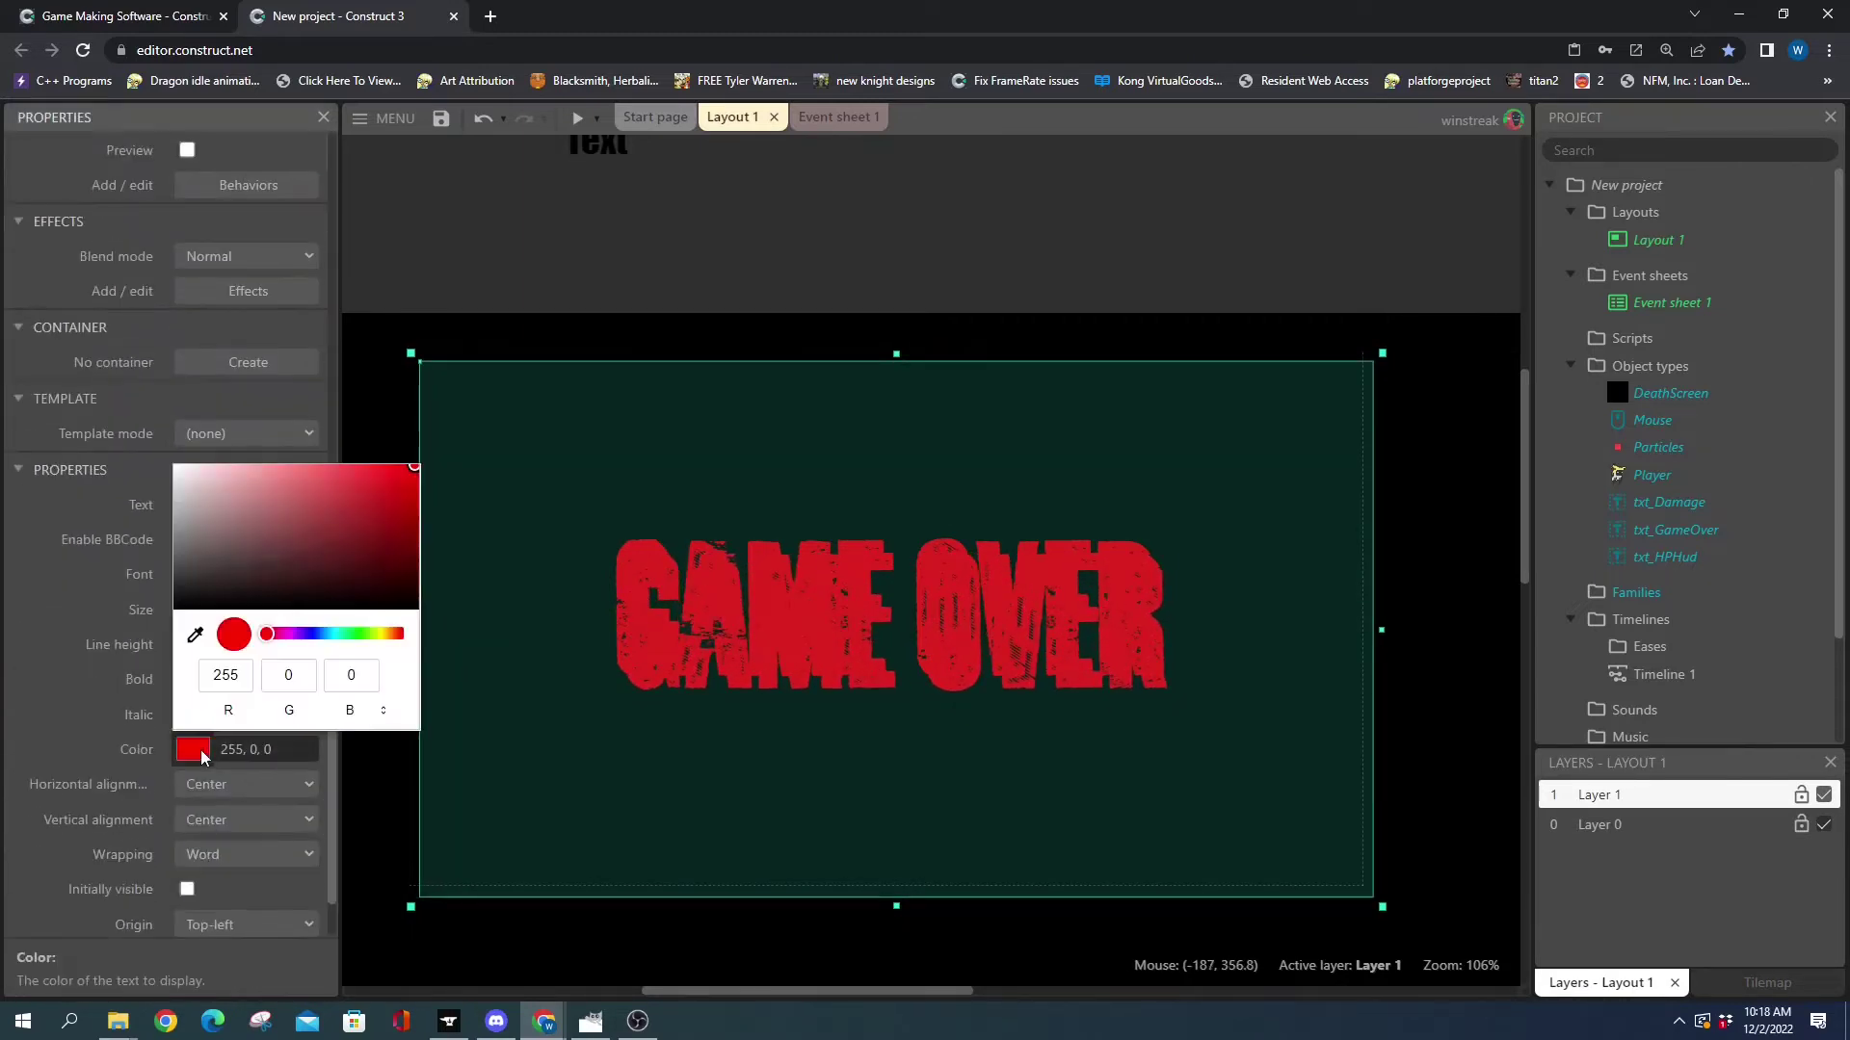
pyautogui.moveTo(185, 482); pyautogui.dragTo(101, 449)
pyautogui.click(26, 657)
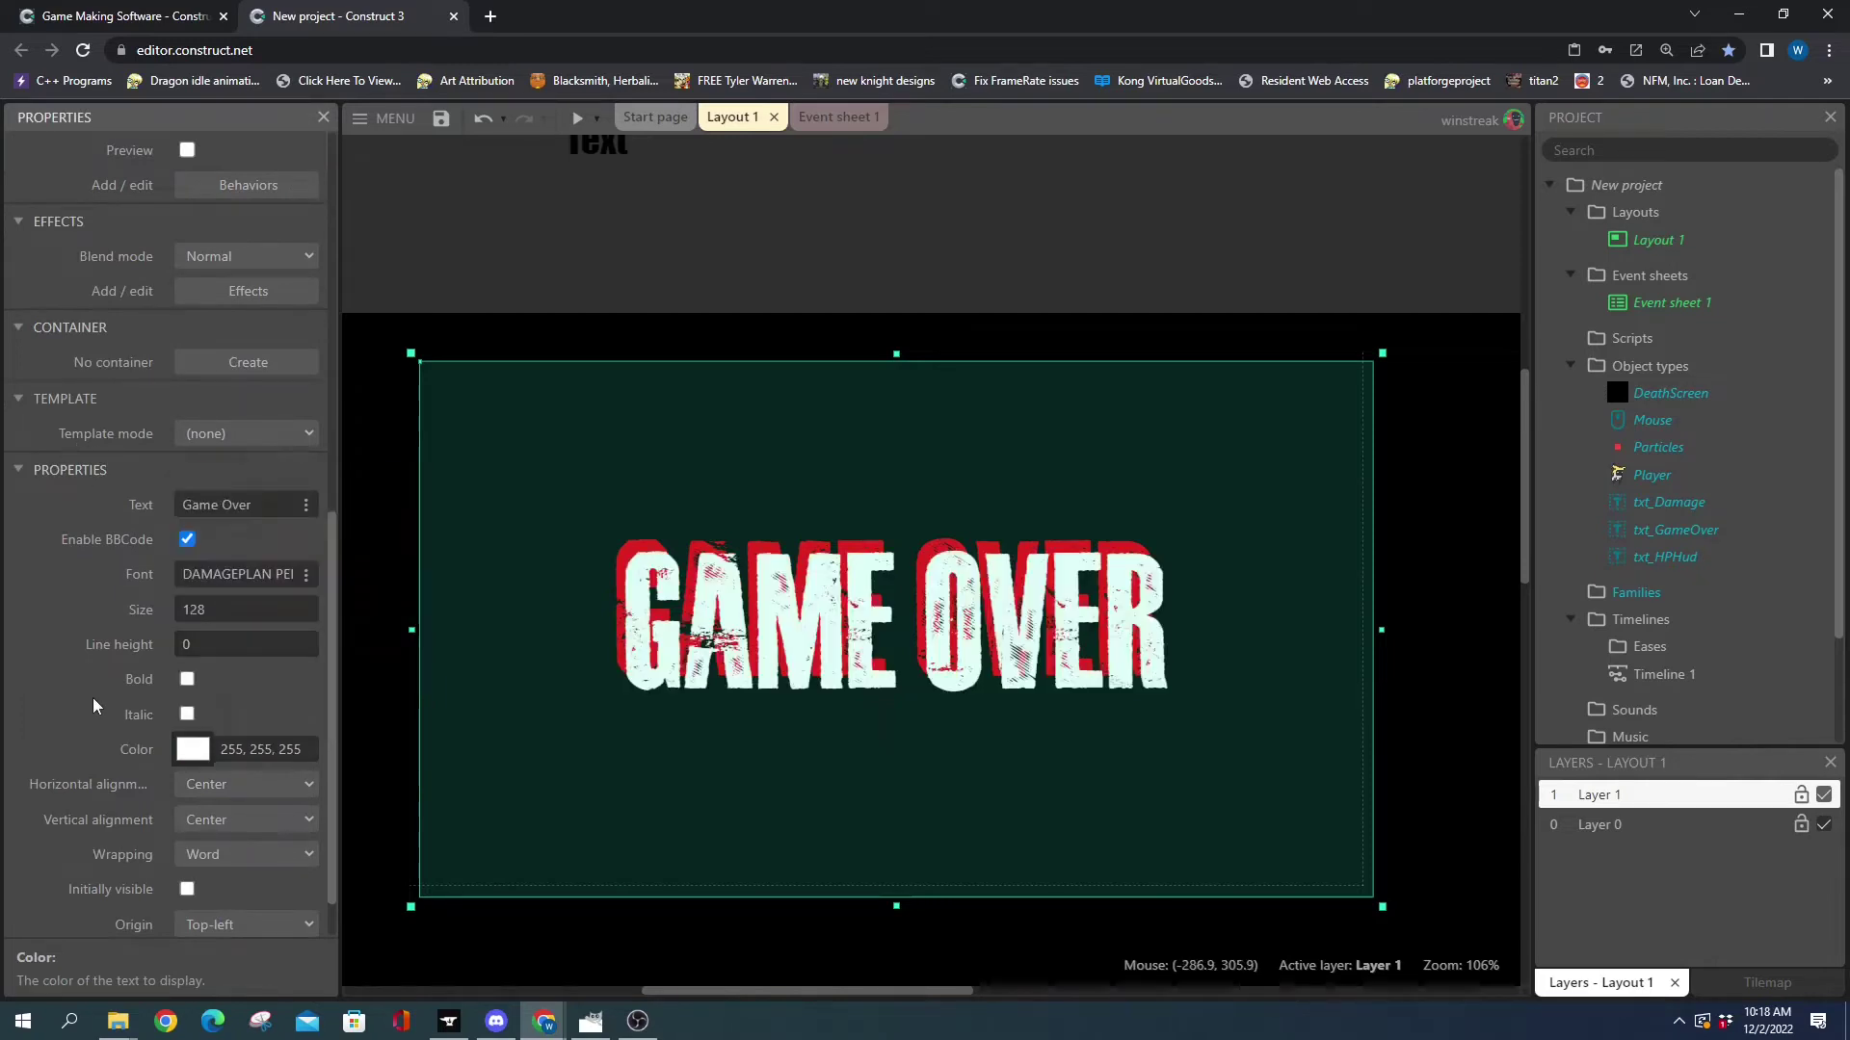
pyautogui.moveTo(665, 655); pyautogui.dragTo(661, 650)
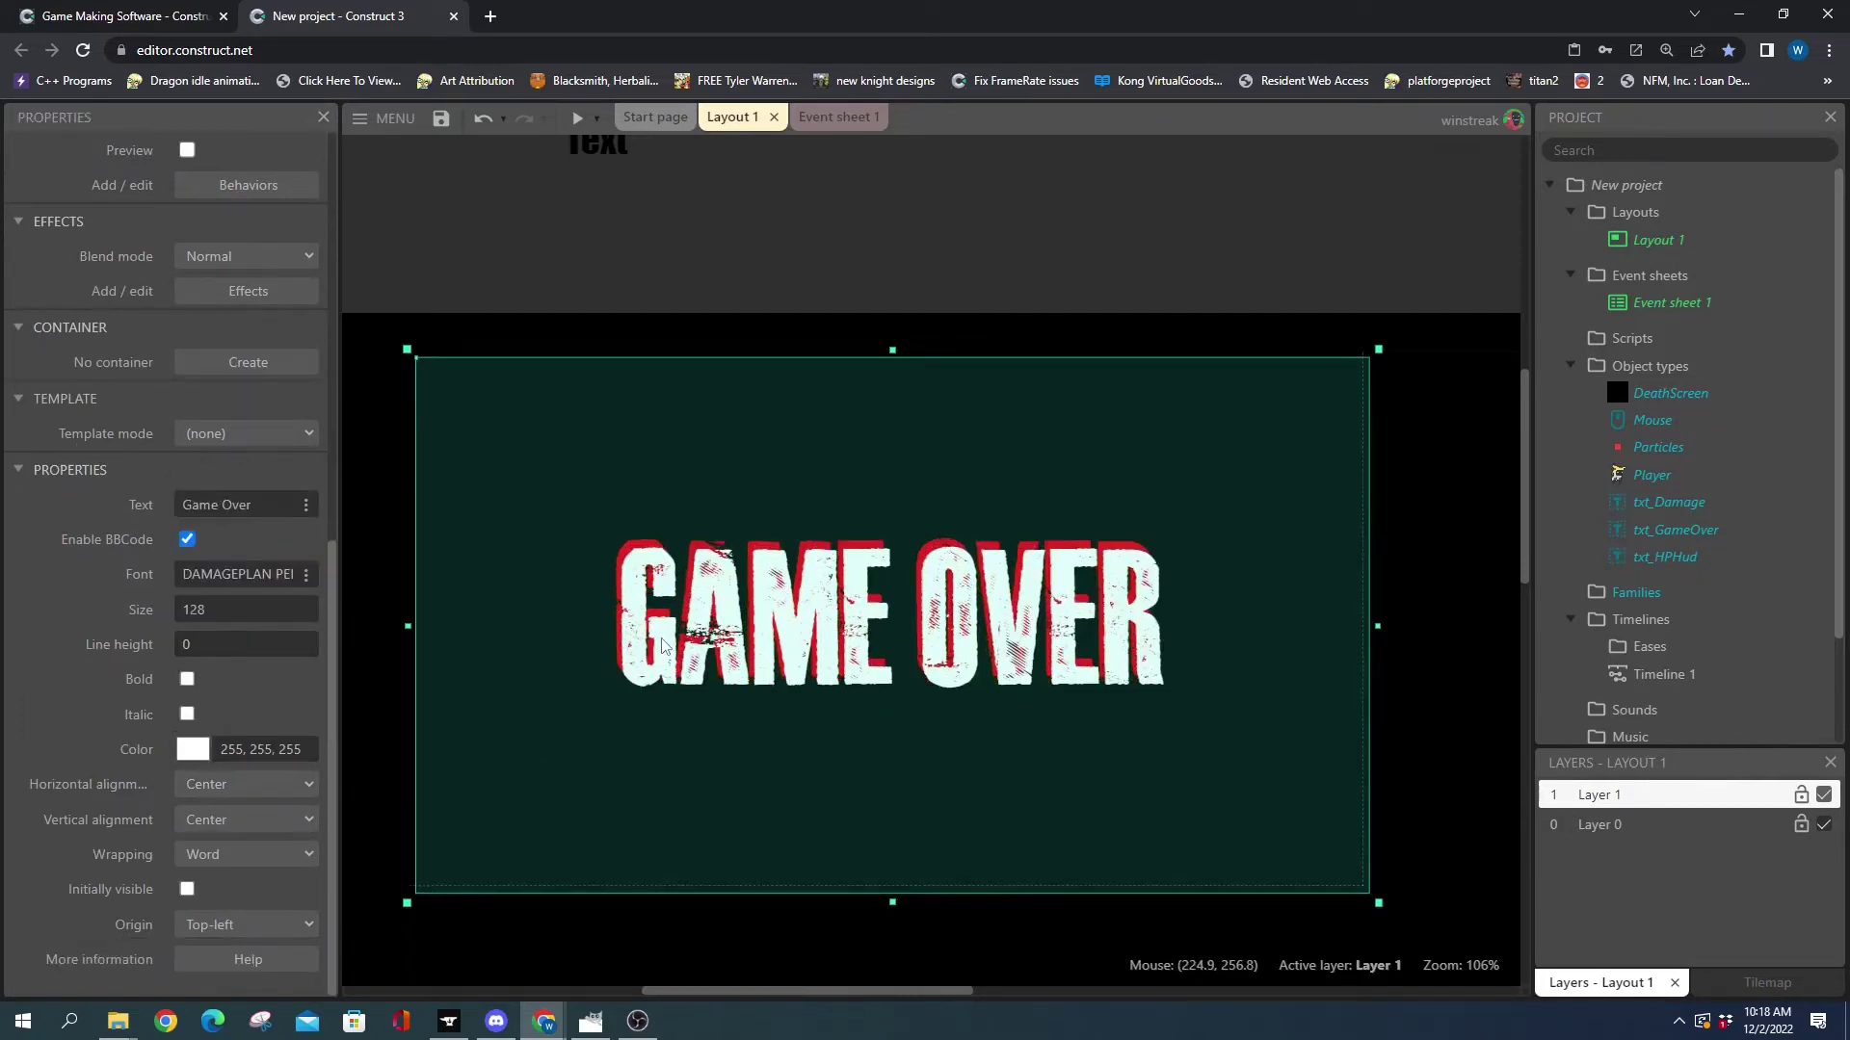
pyautogui.hotkey('ctrl', 'z')
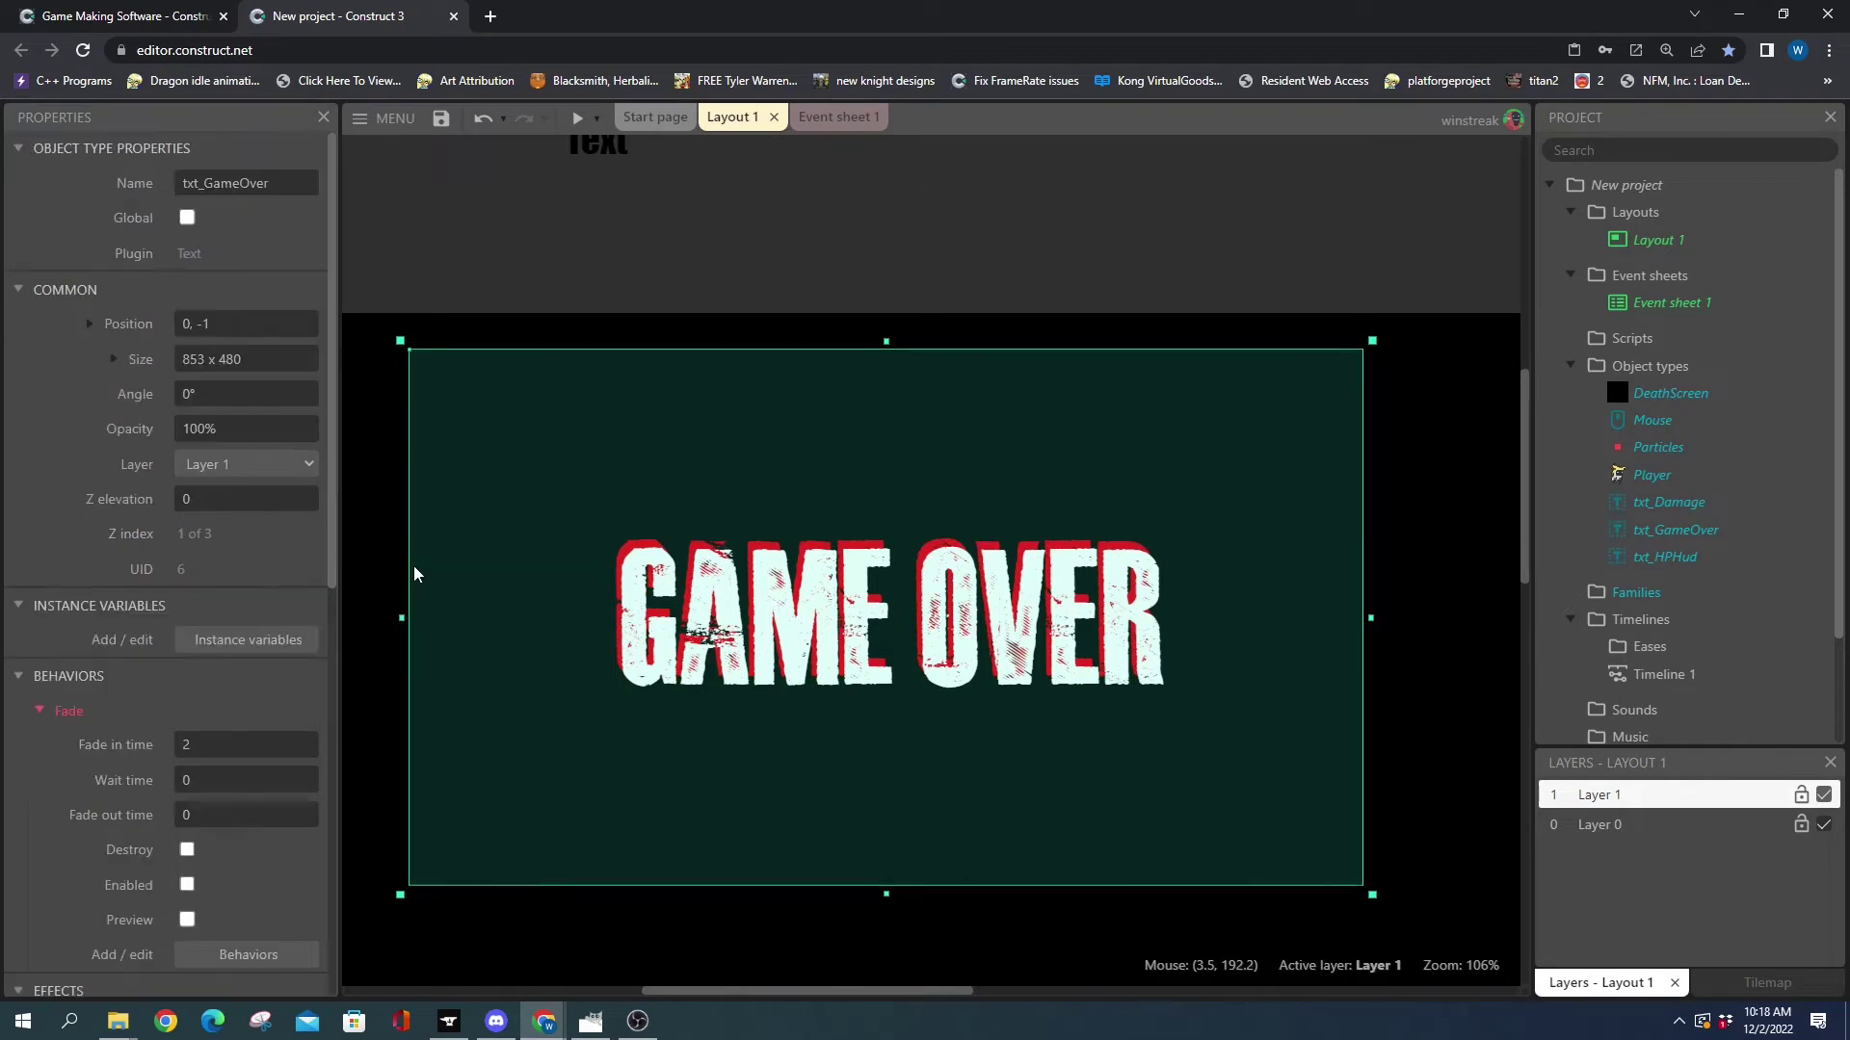
# - Try sending the red GAME OVER text to the top, then undo the Z order change
pyautogui.scroll(-8, 258, 676)
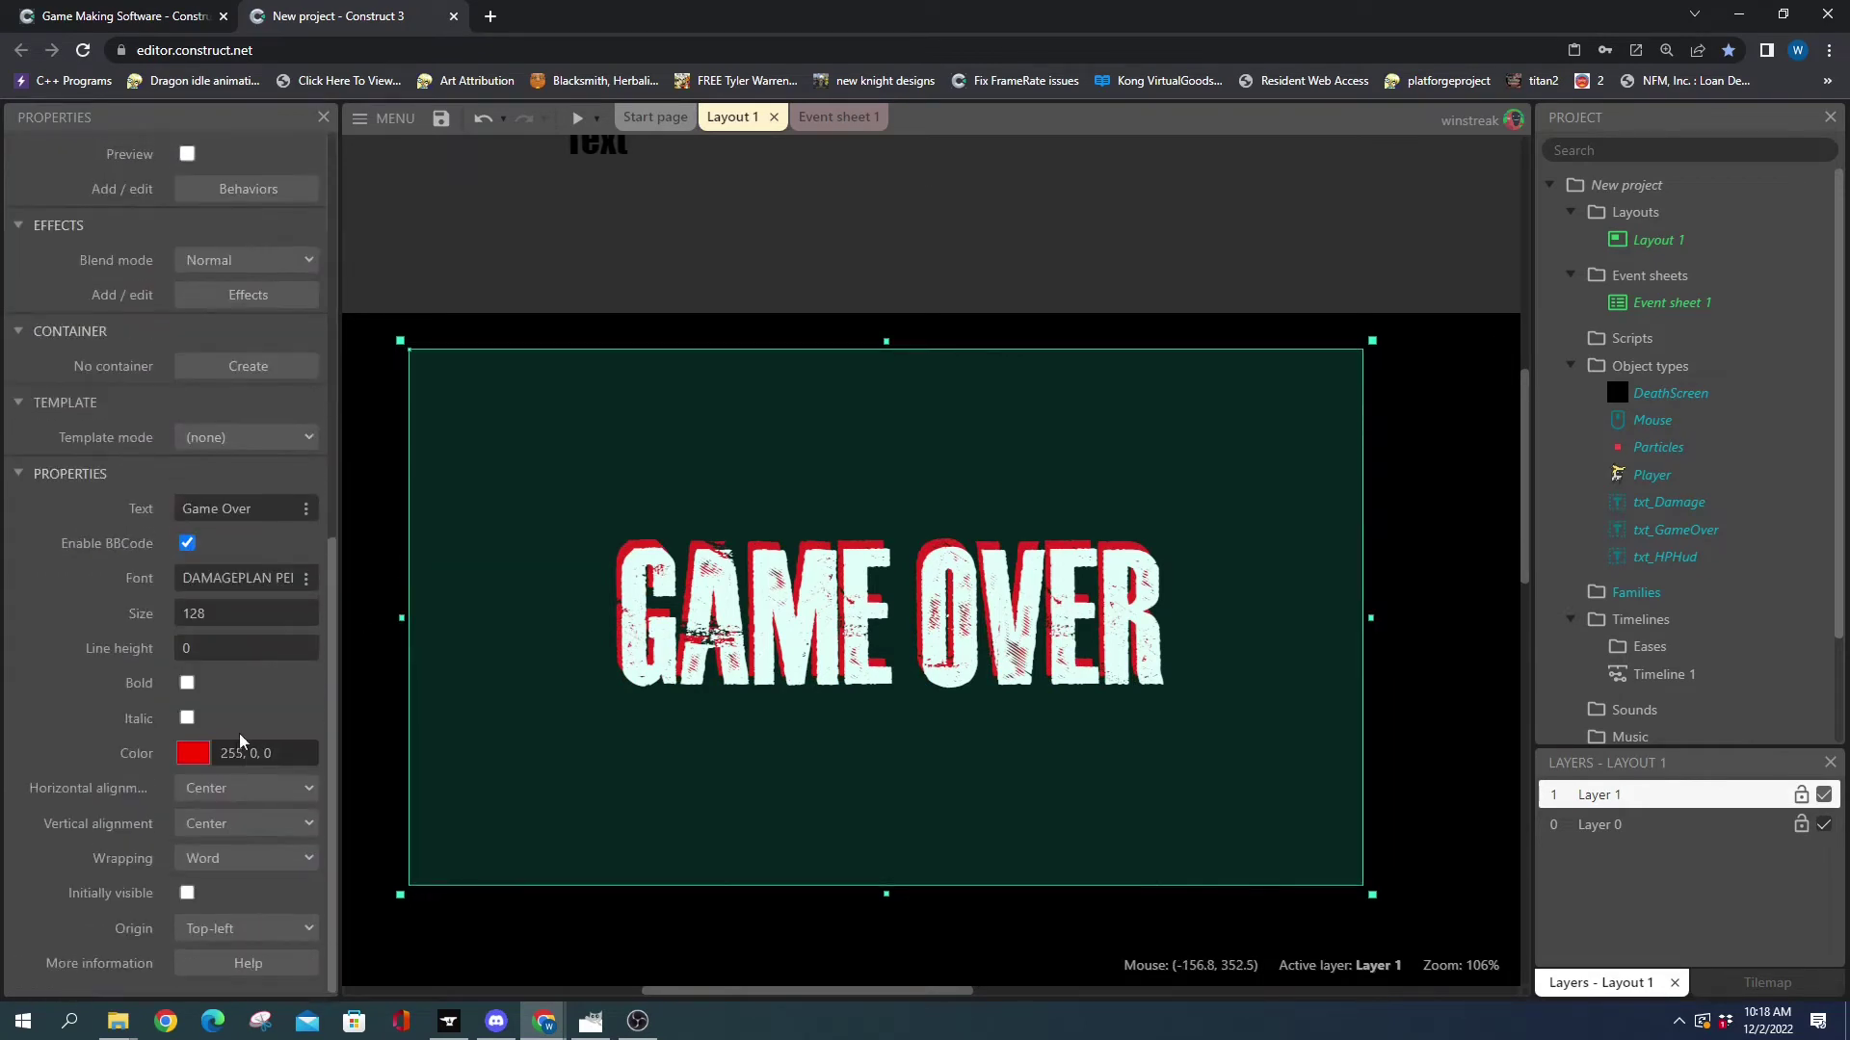
pyautogui.scroll(4, 239, 732)
pyautogui.rightClick(413, 557)
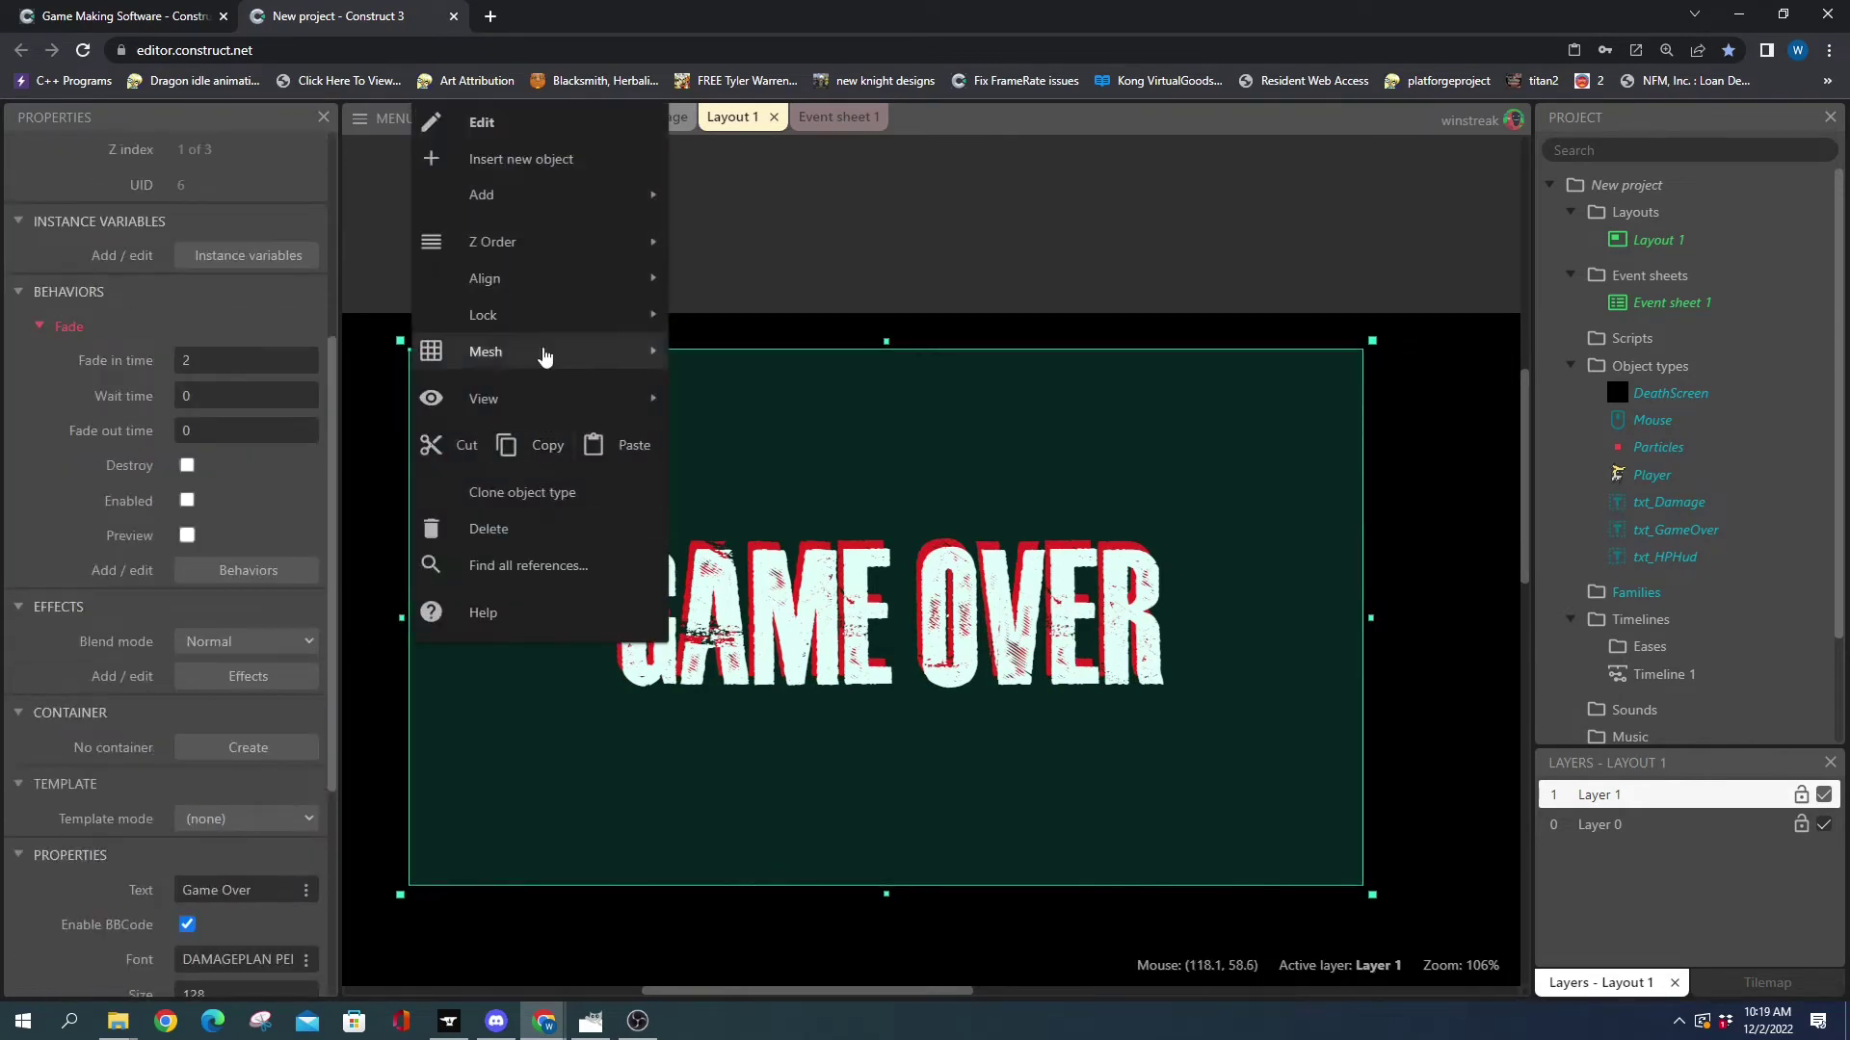
pyautogui.moveTo(540, 248)
pyautogui.click(756, 243)
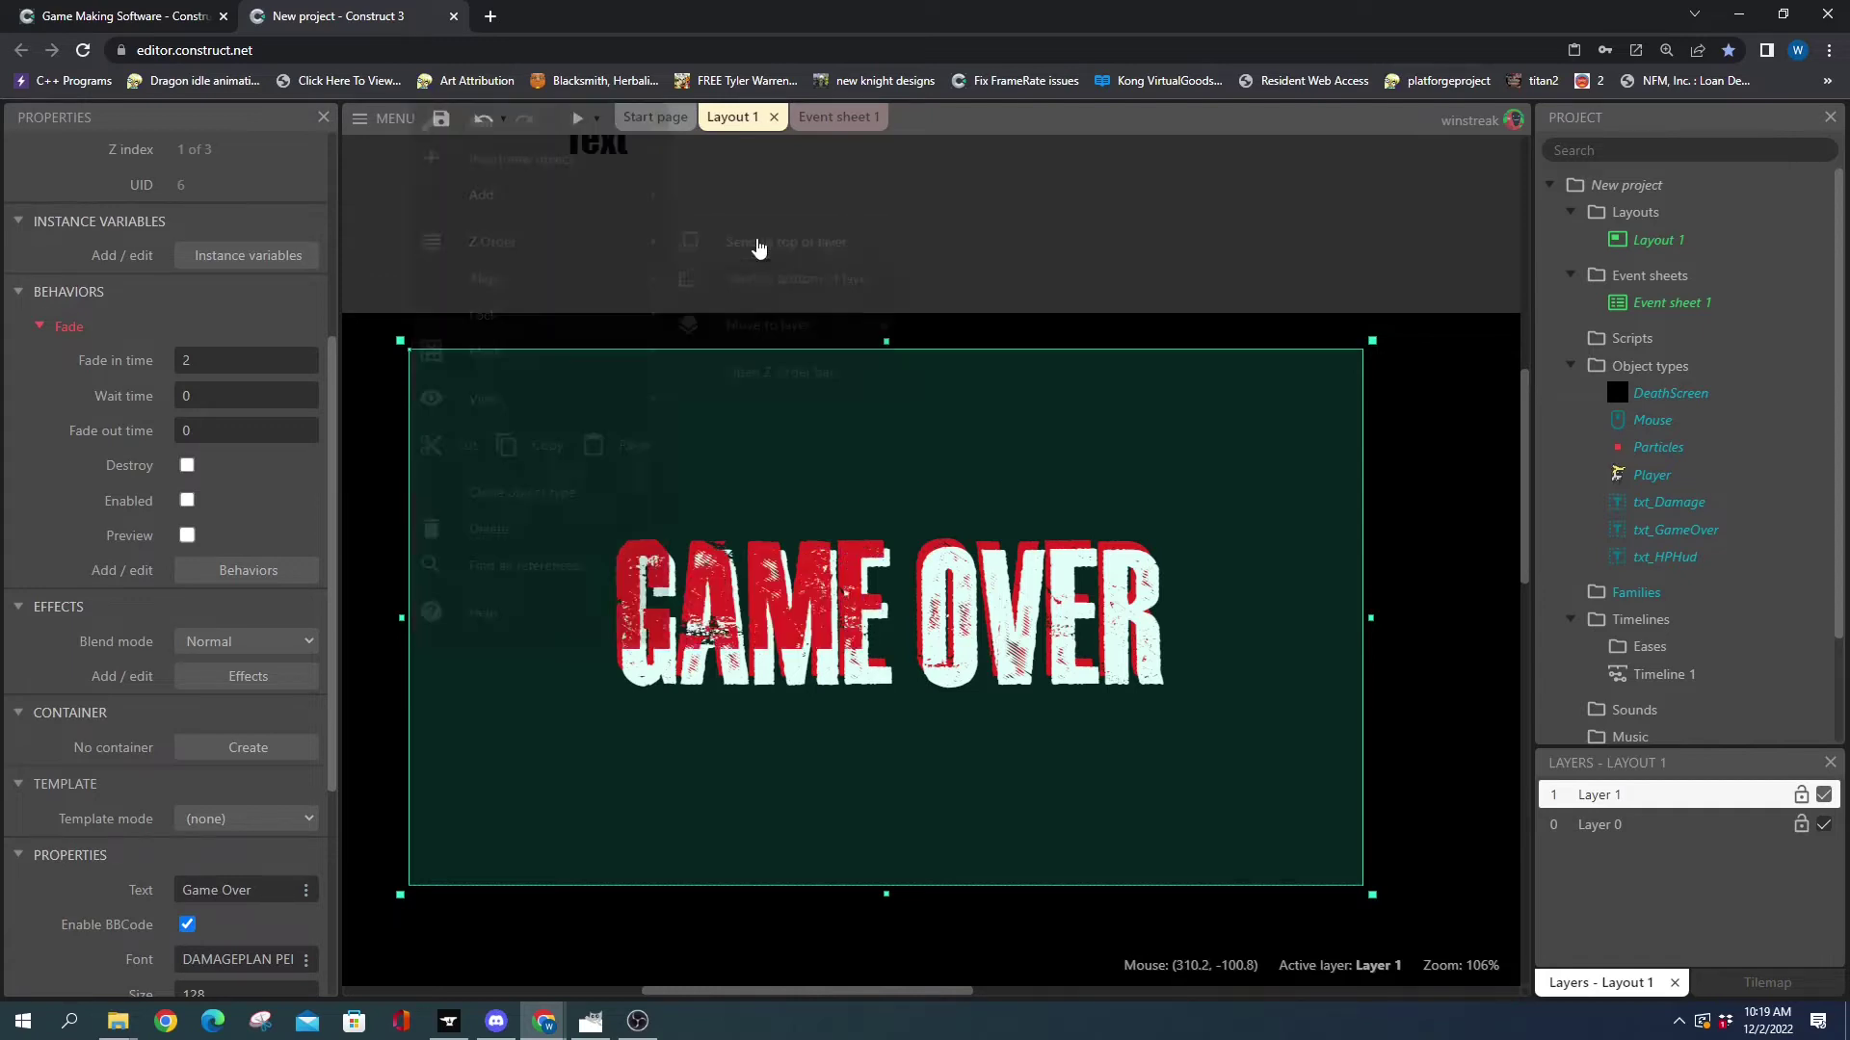
pyautogui.hotkey('ctrl', 'z')
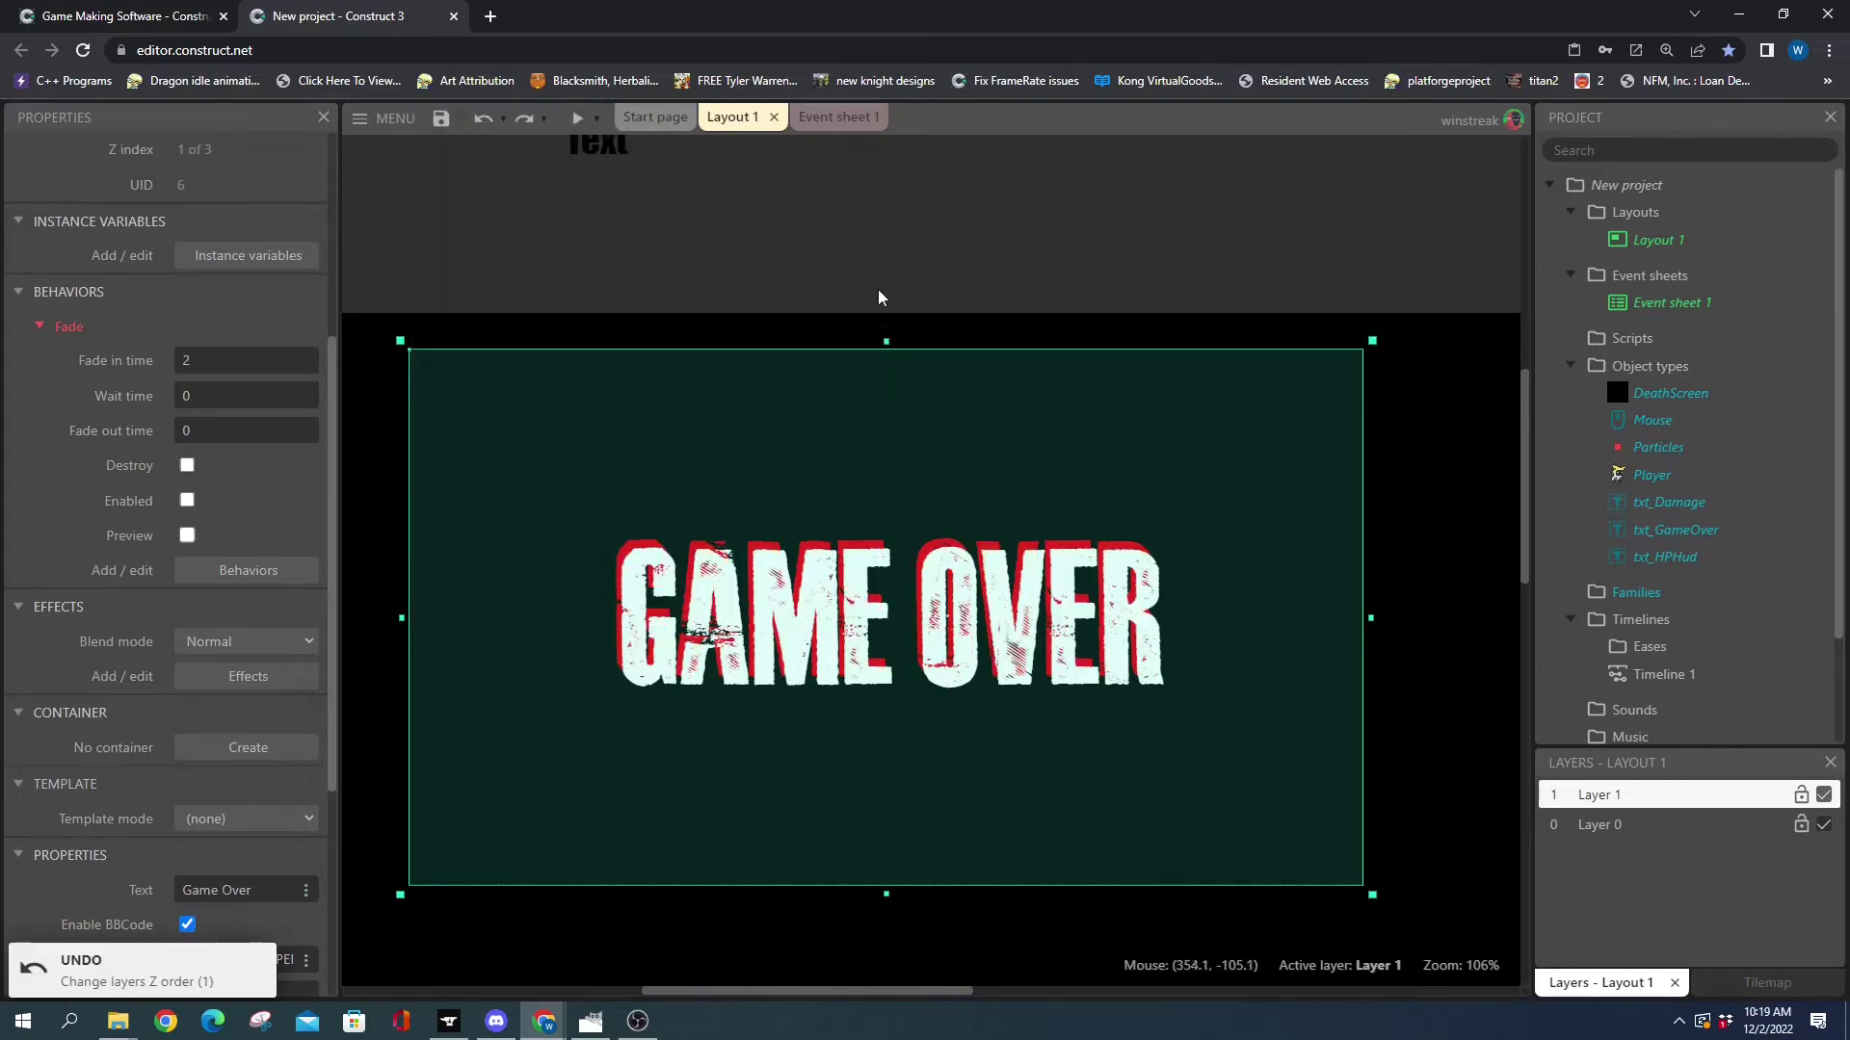
pyautogui.click(545, 227)
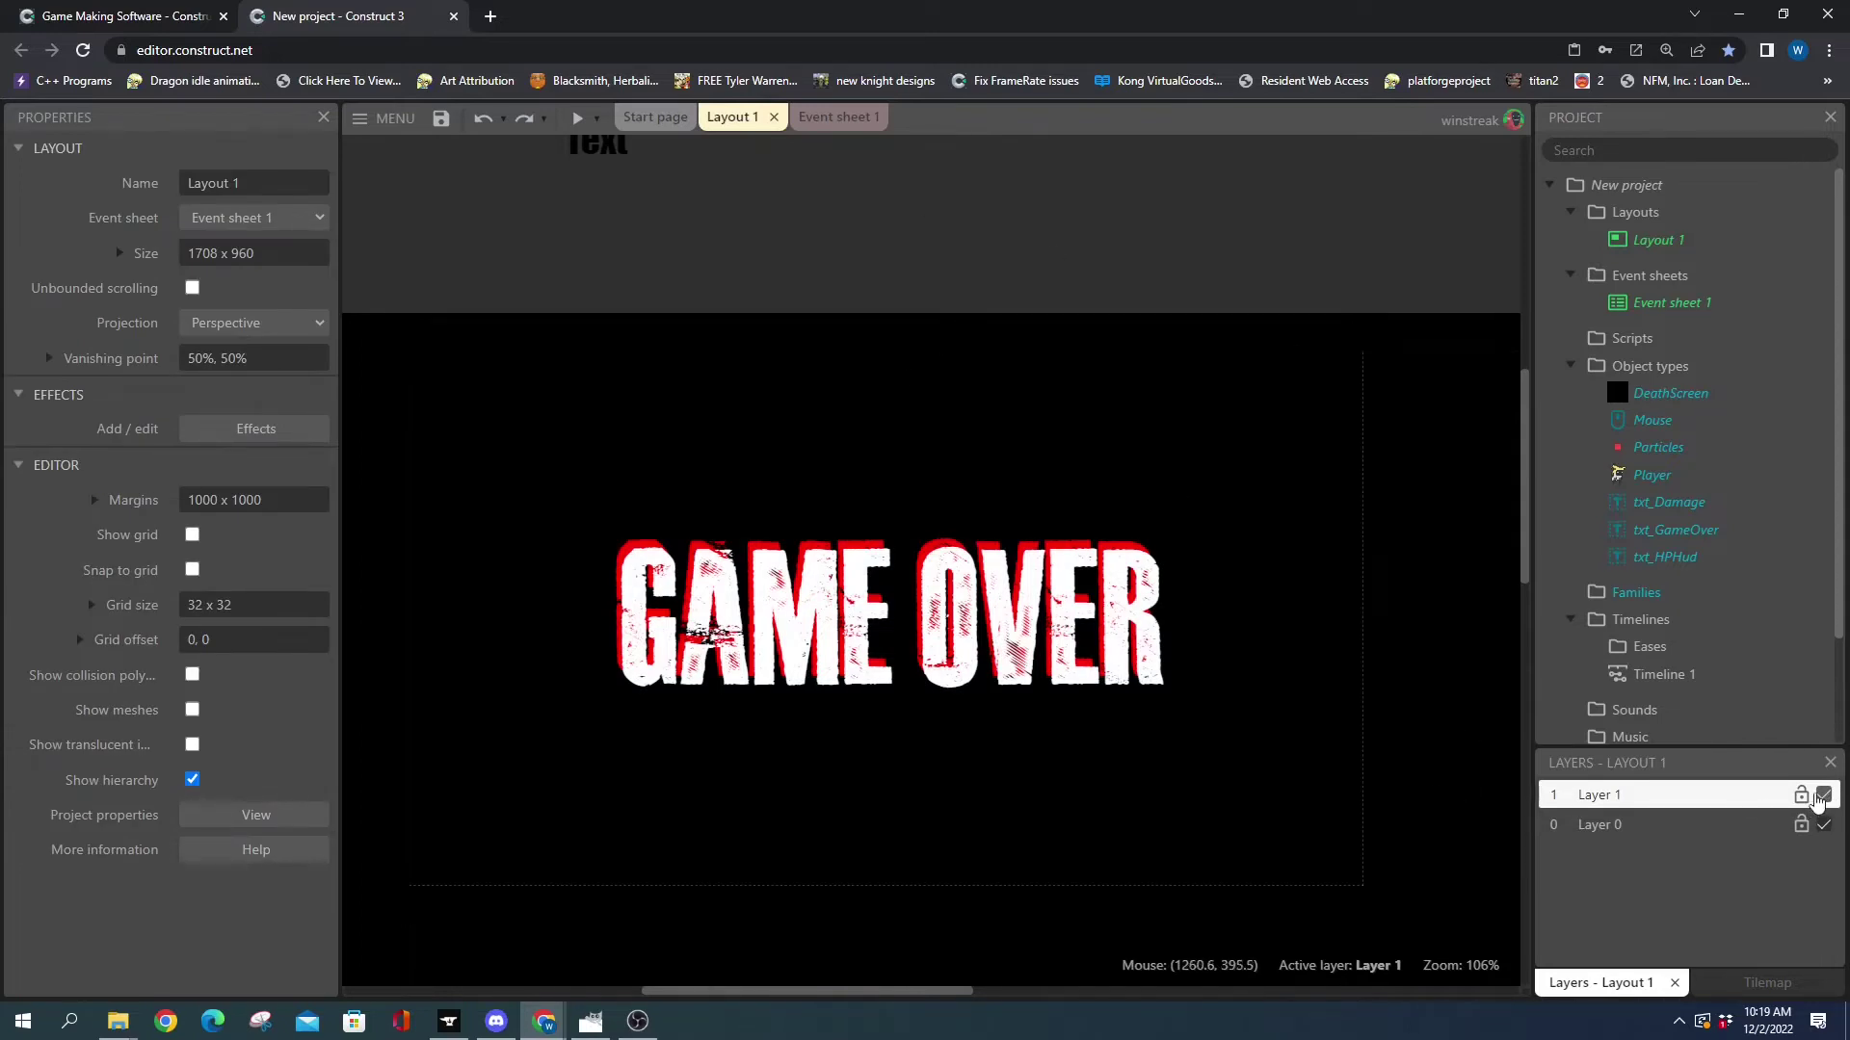
# - Hide Layer 1, select Layer 0 and its hp text, then check Event sheet 1 before returning to Layout 1
pyautogui.click(1823, 795)
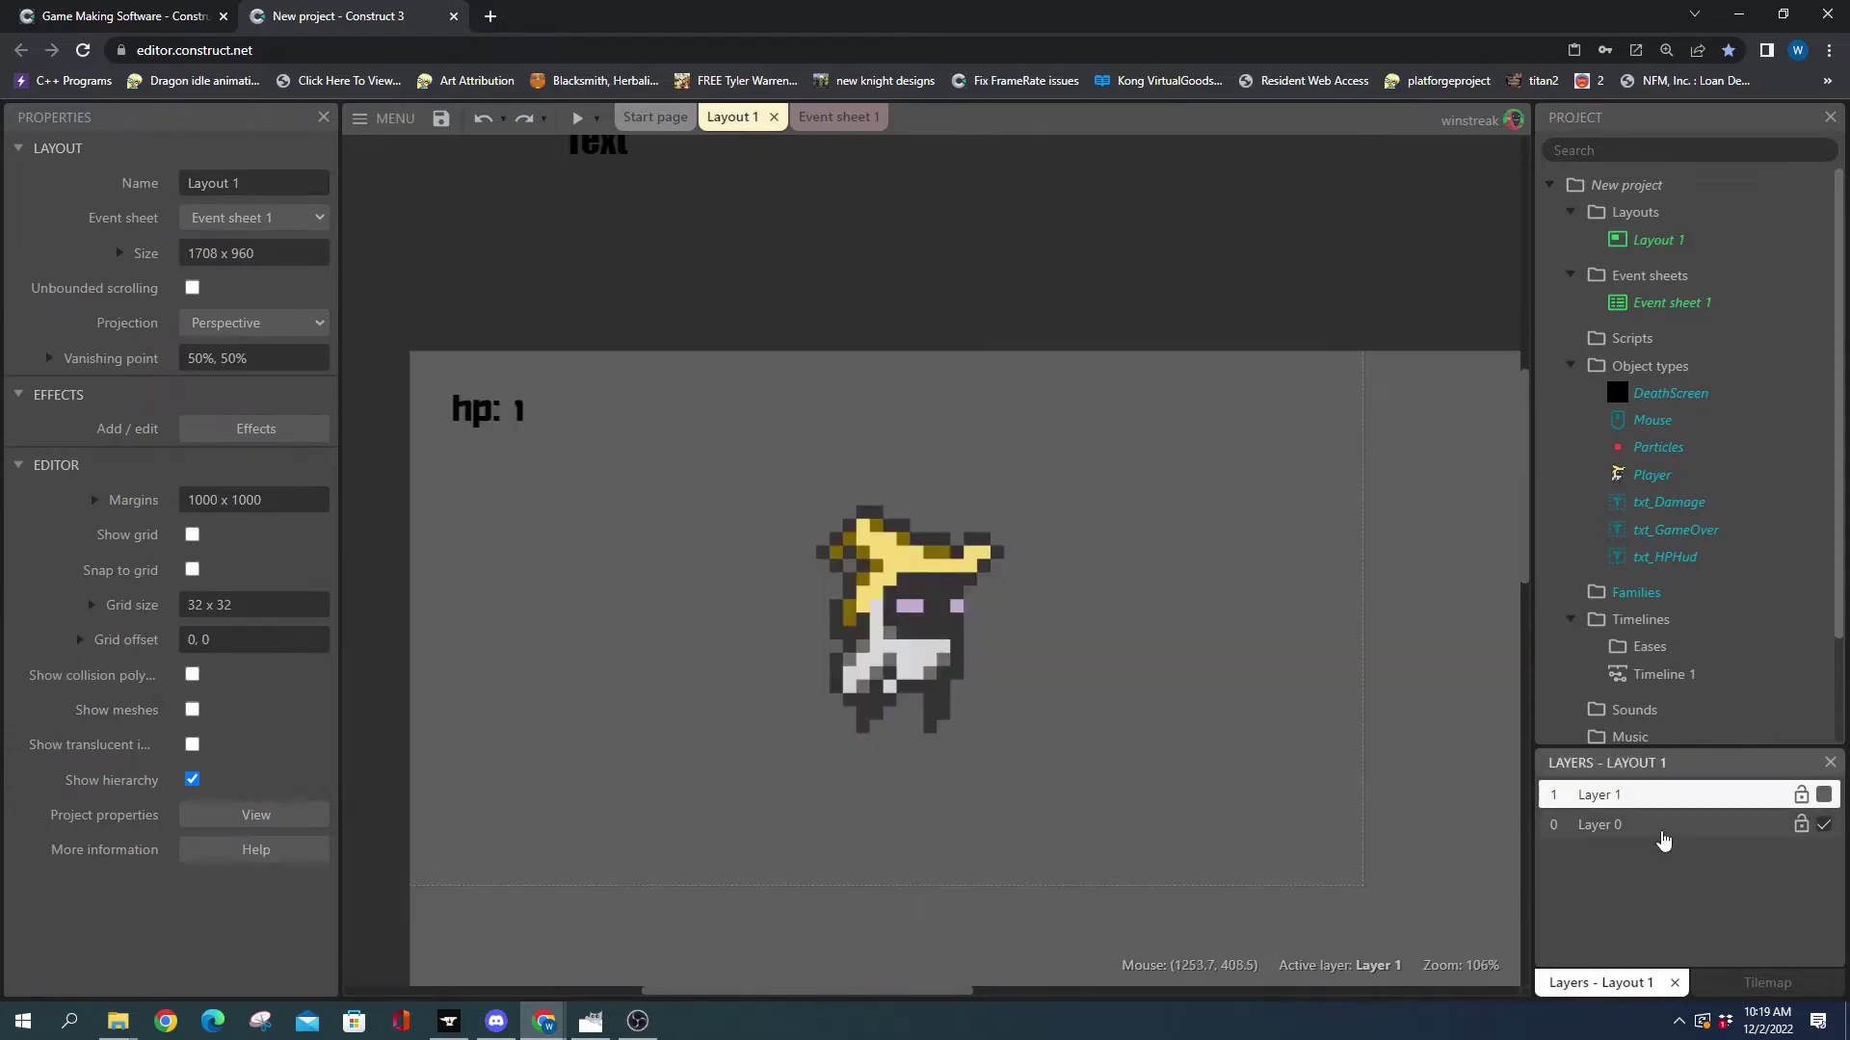
pyautogui.click(1615, 827)
pyautogui.doubleClick(453, 419)
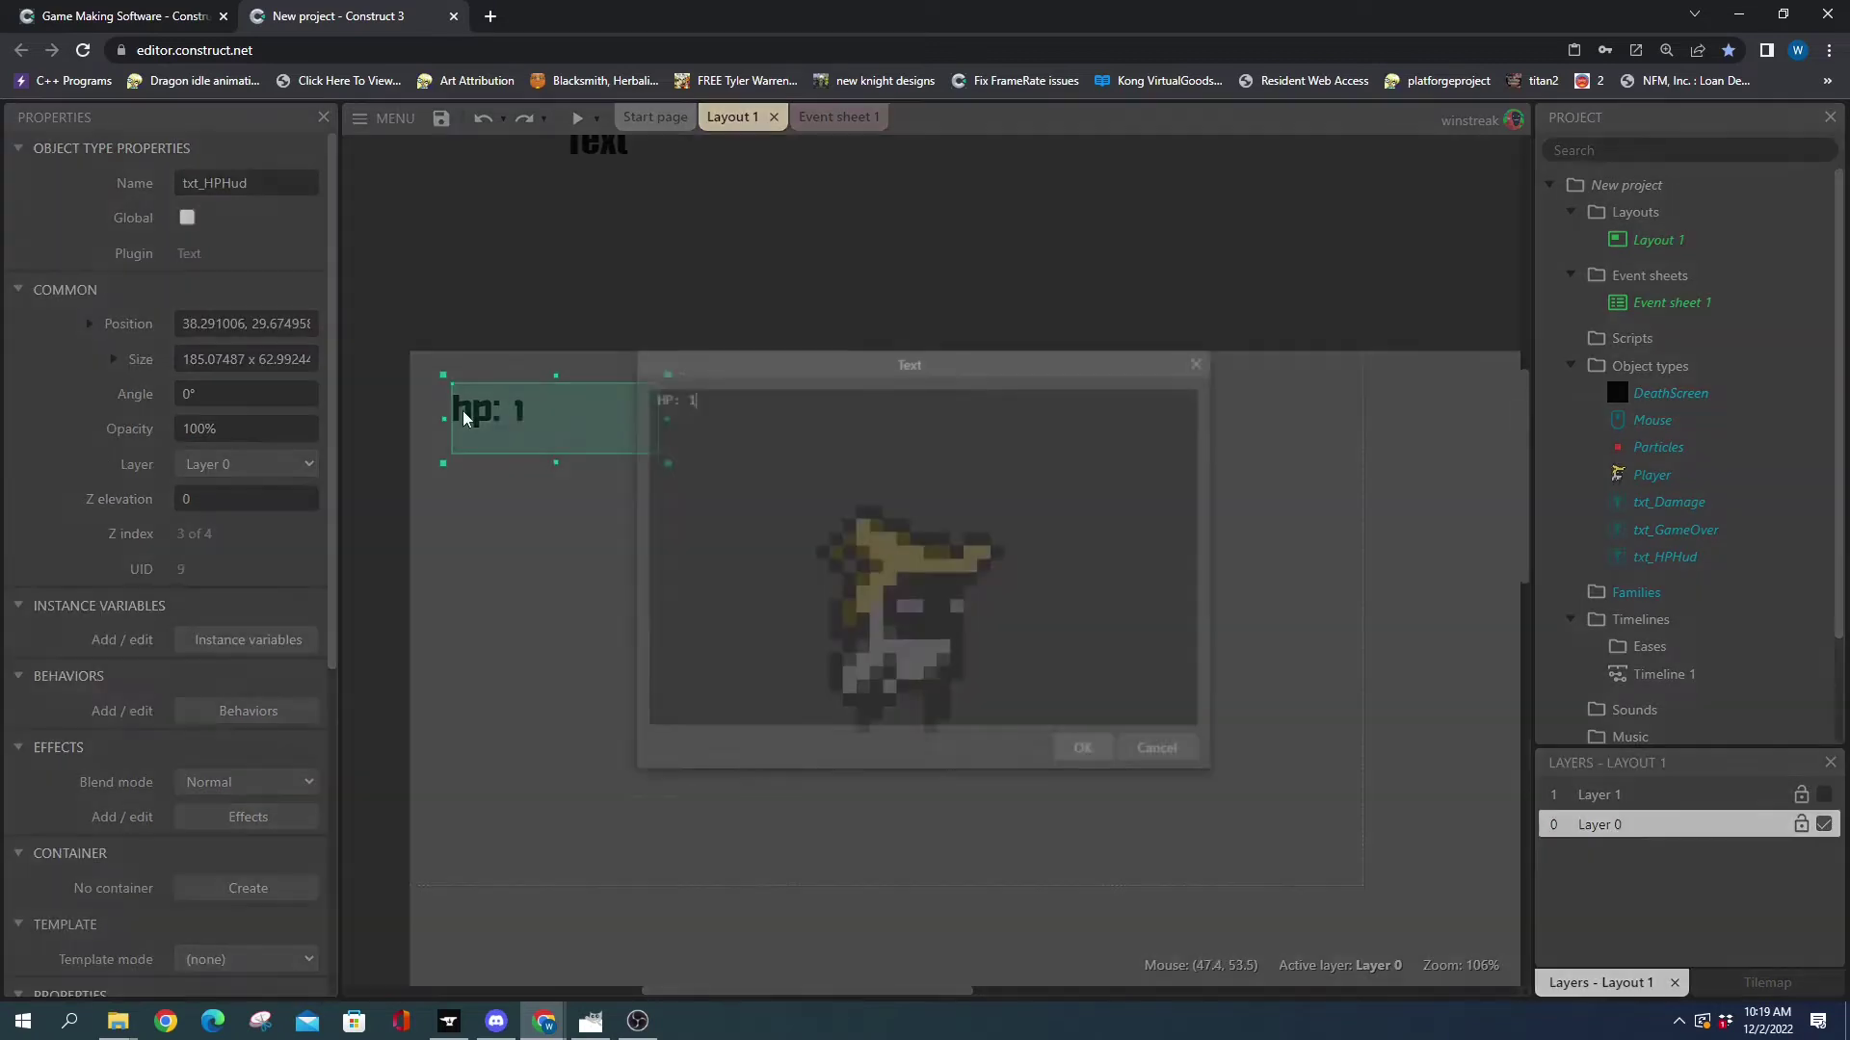
pyautogui.click(1204, 365)
pyautogui.click(835, 116)
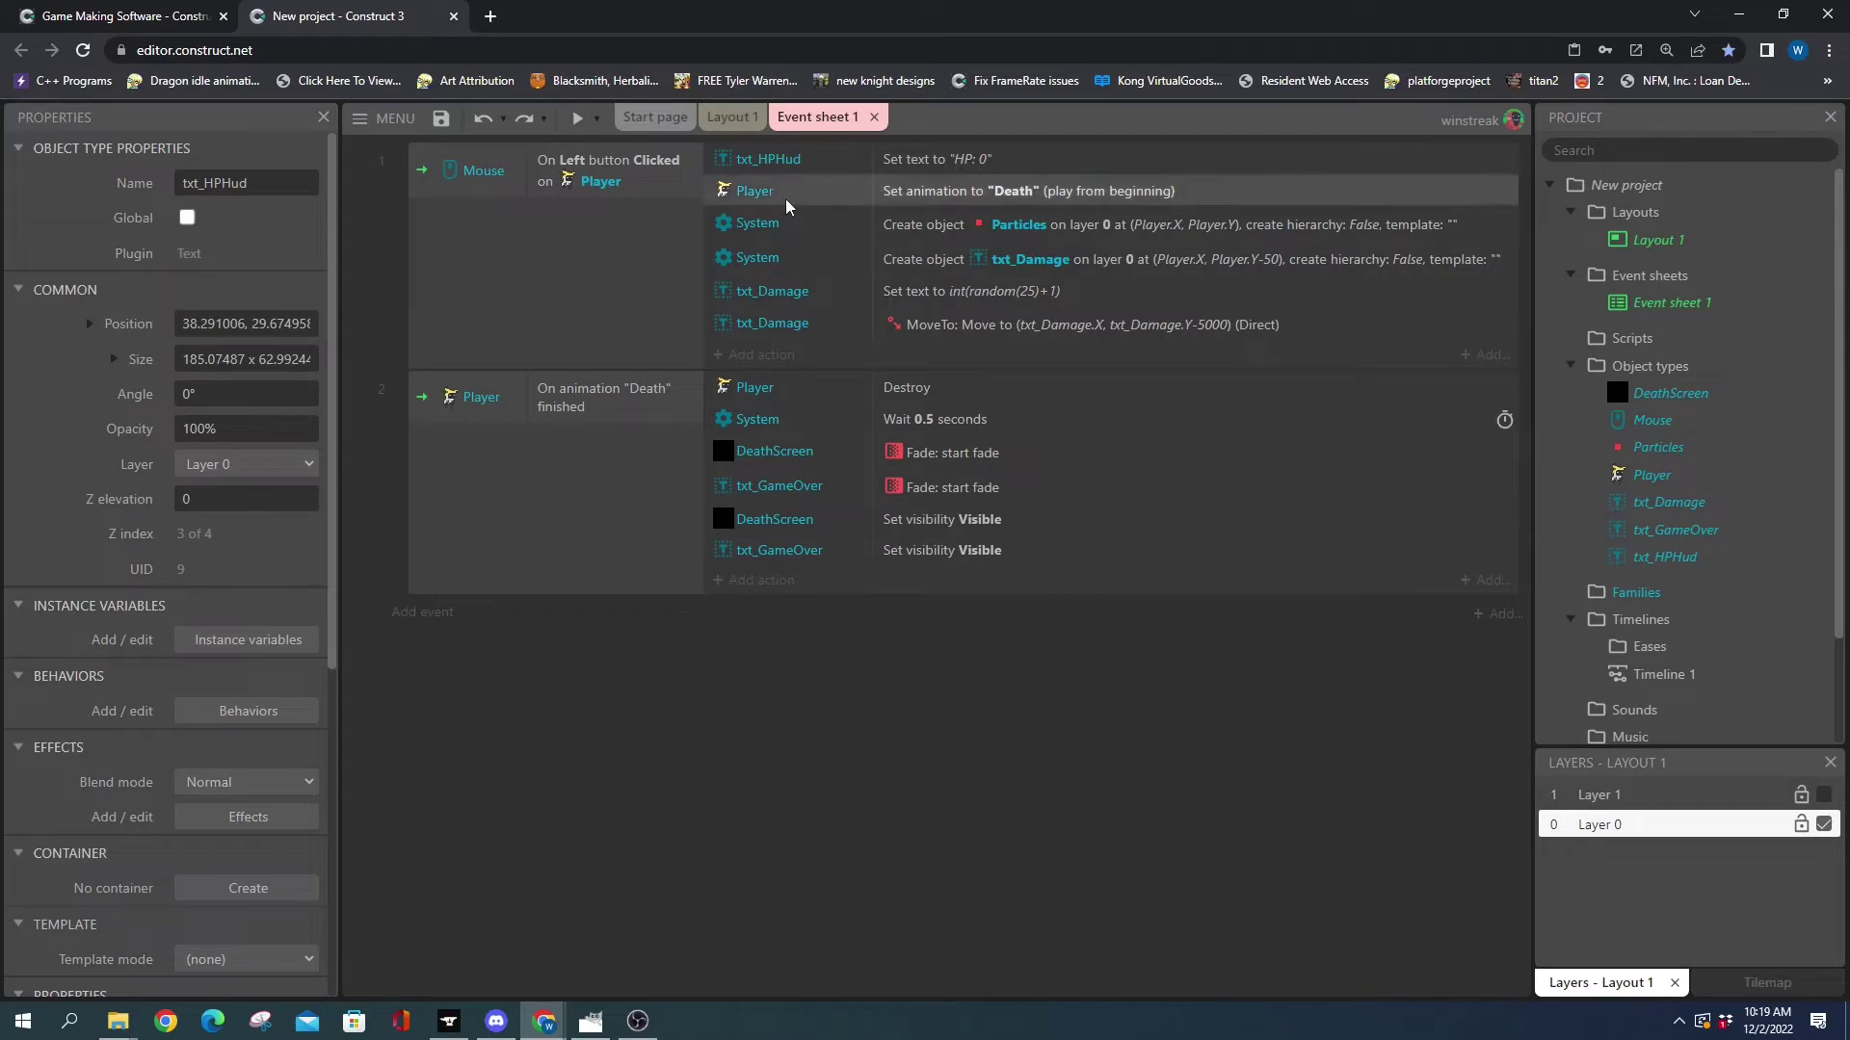
pyautogui.click(729, 116)
# - Paste a duplicate of the HP text and align it over the original, nudged one pixel left and up
pyautogui.click(412, 269)
pyautogui.click(464, 414)
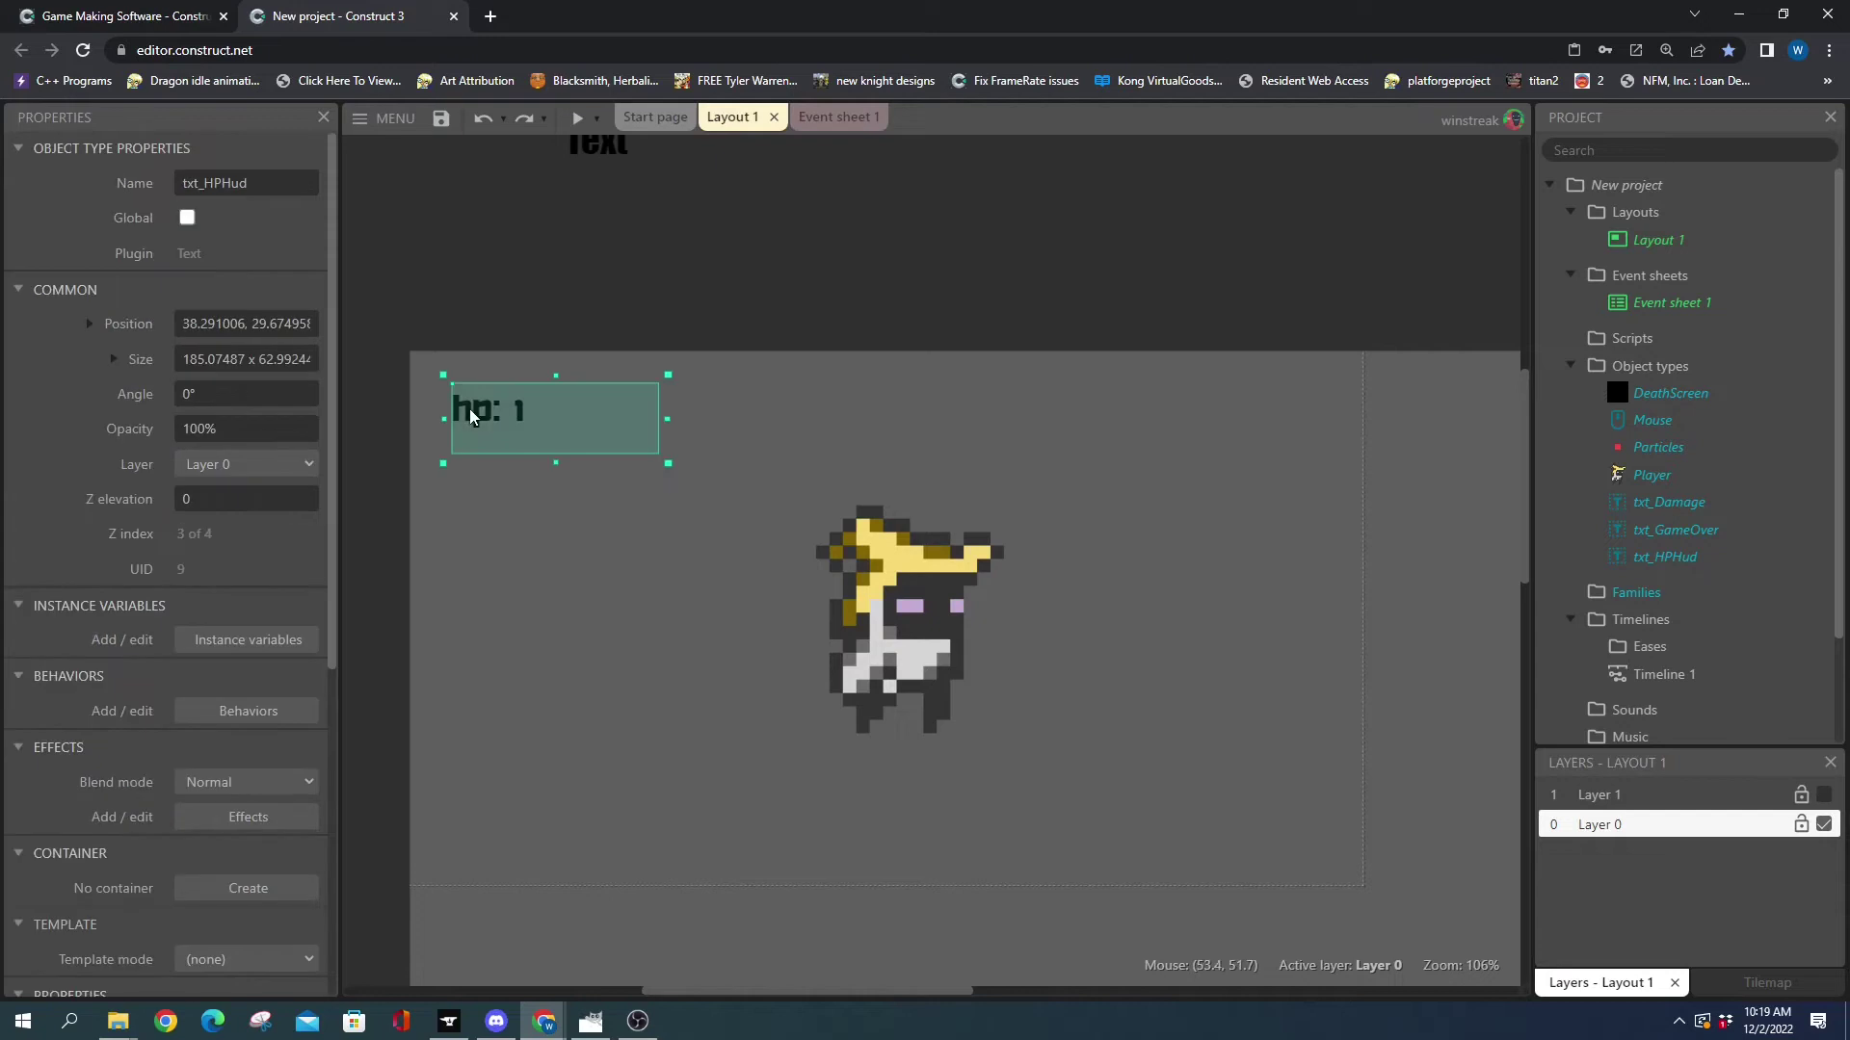
pyautogui.rightClick(474, 410)
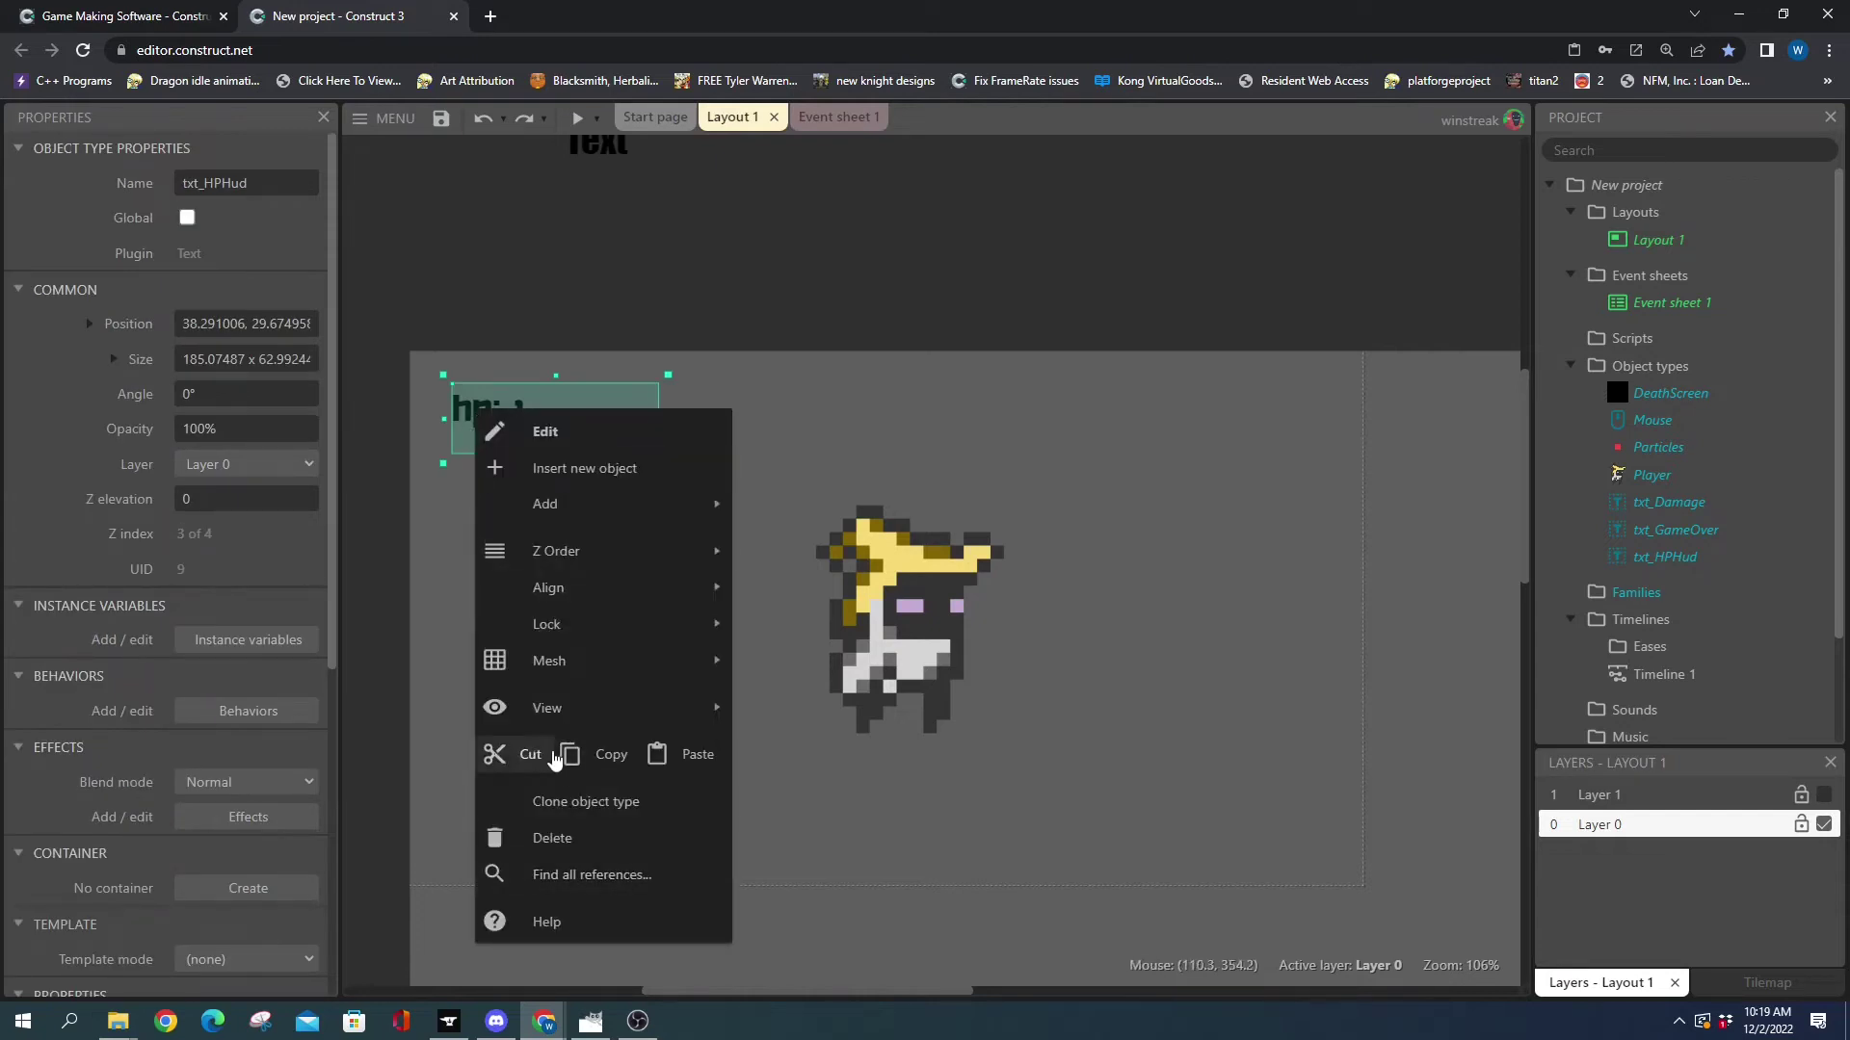
pyautogui.click(487, 289)
pyautogui.click(529, 438)
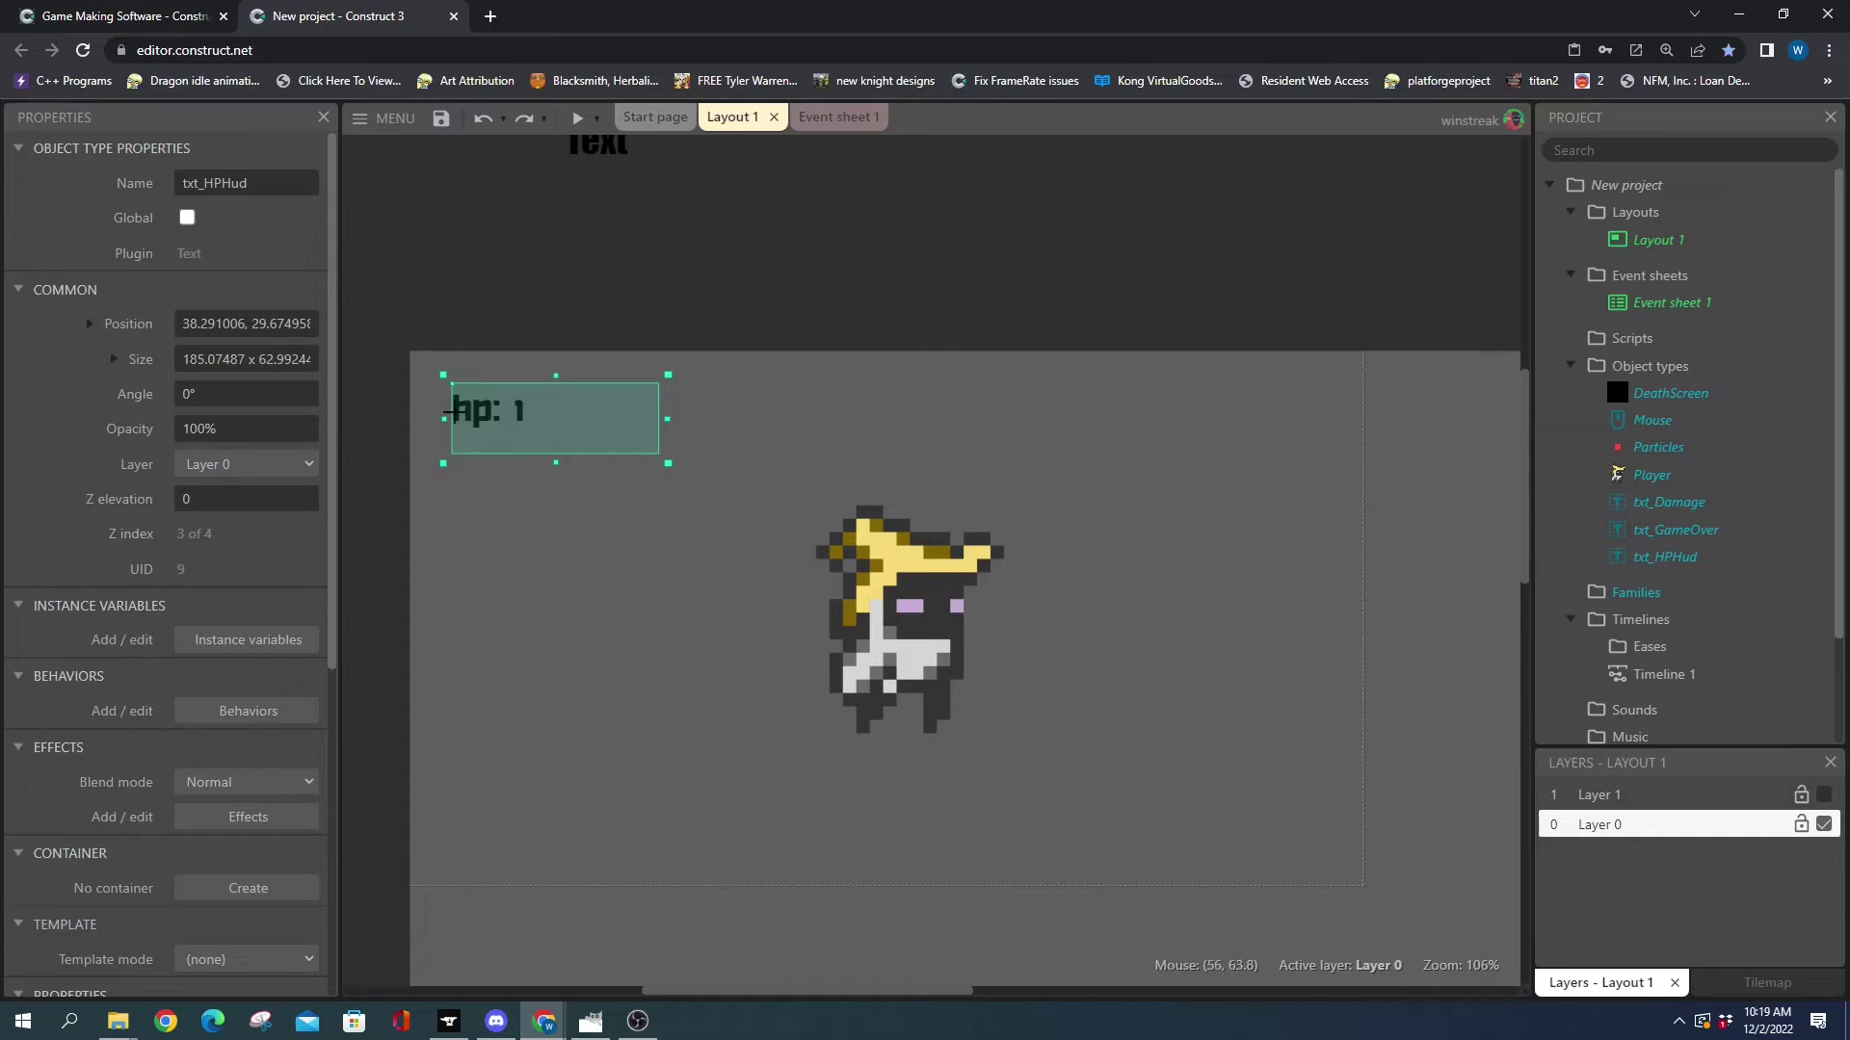
pyautogui.hotkey('ctrl', 'v')
pyautogui.moveTo(504, 451); pyautogui.dragTo(495, 422)
pyautogui.press('Left')
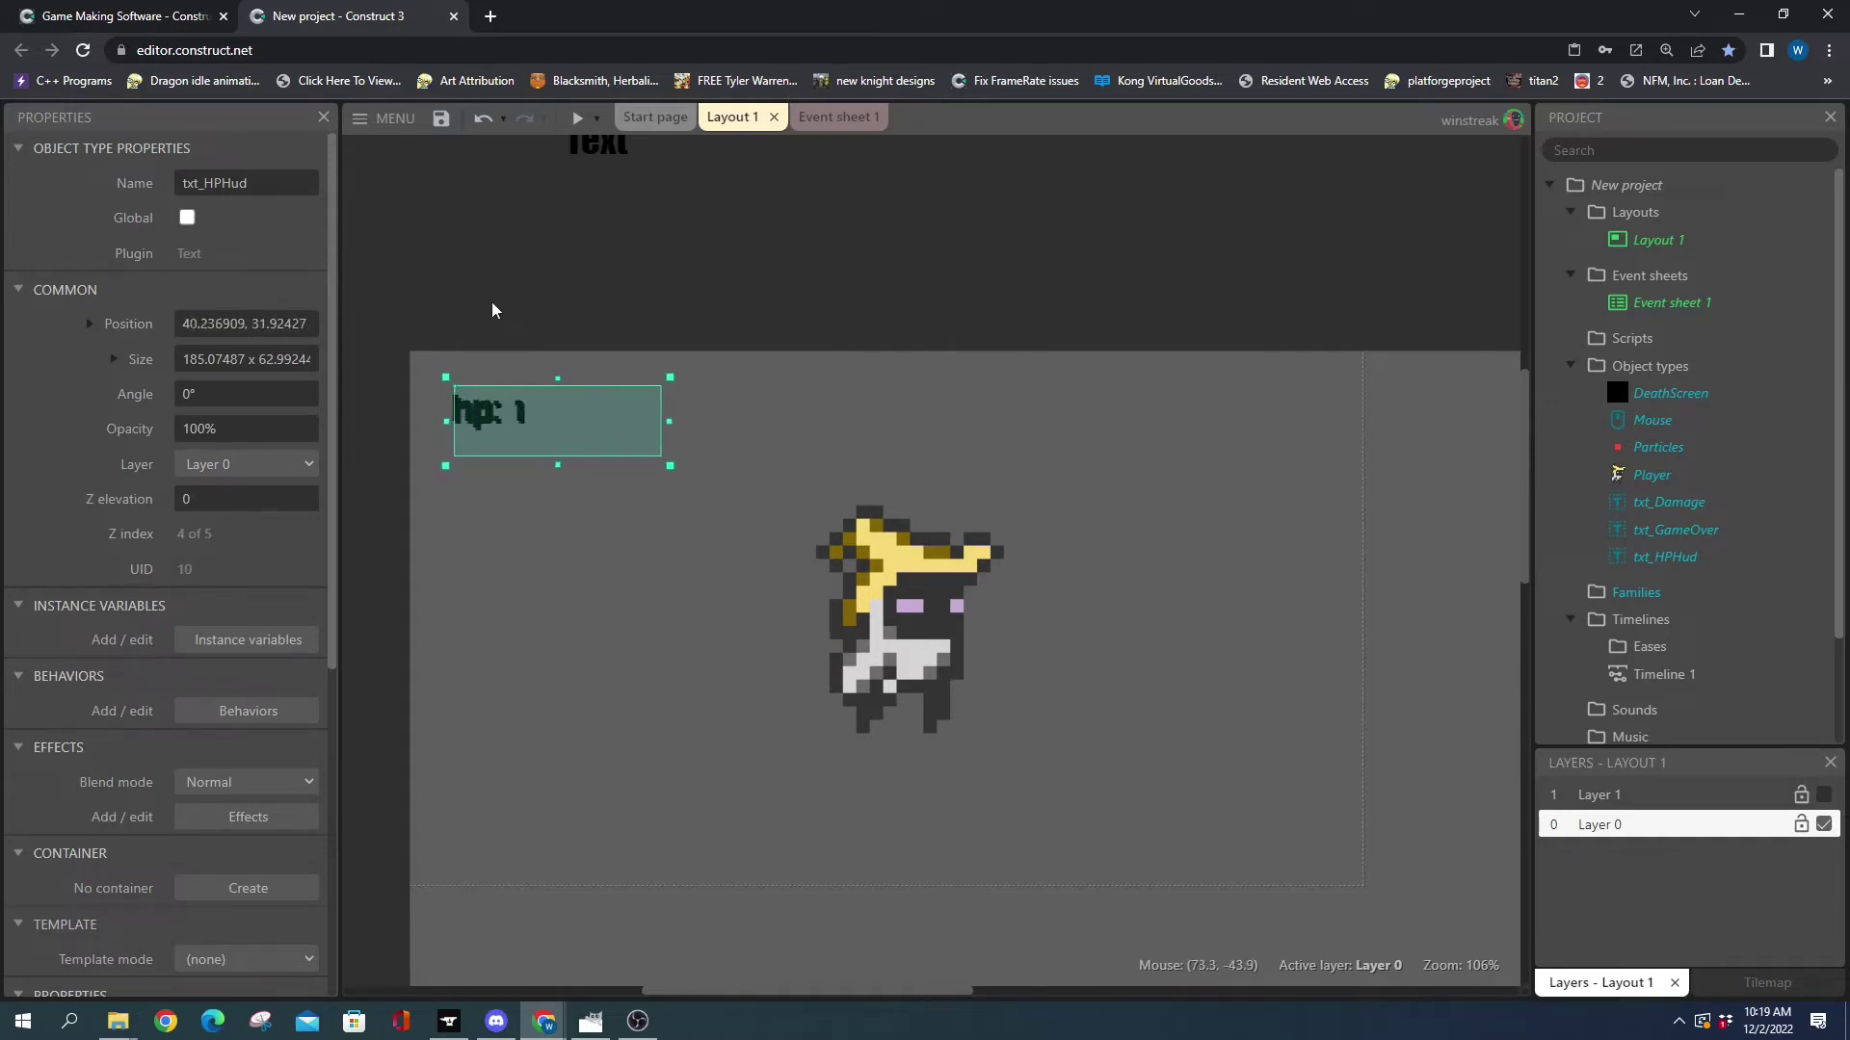
pyautogui.press('Up')
# - Set the duplicate HP text colour to red (255,0,0)
pyautogui.scroll(-4, 208, 703)
pyautogui.click(192, 892)
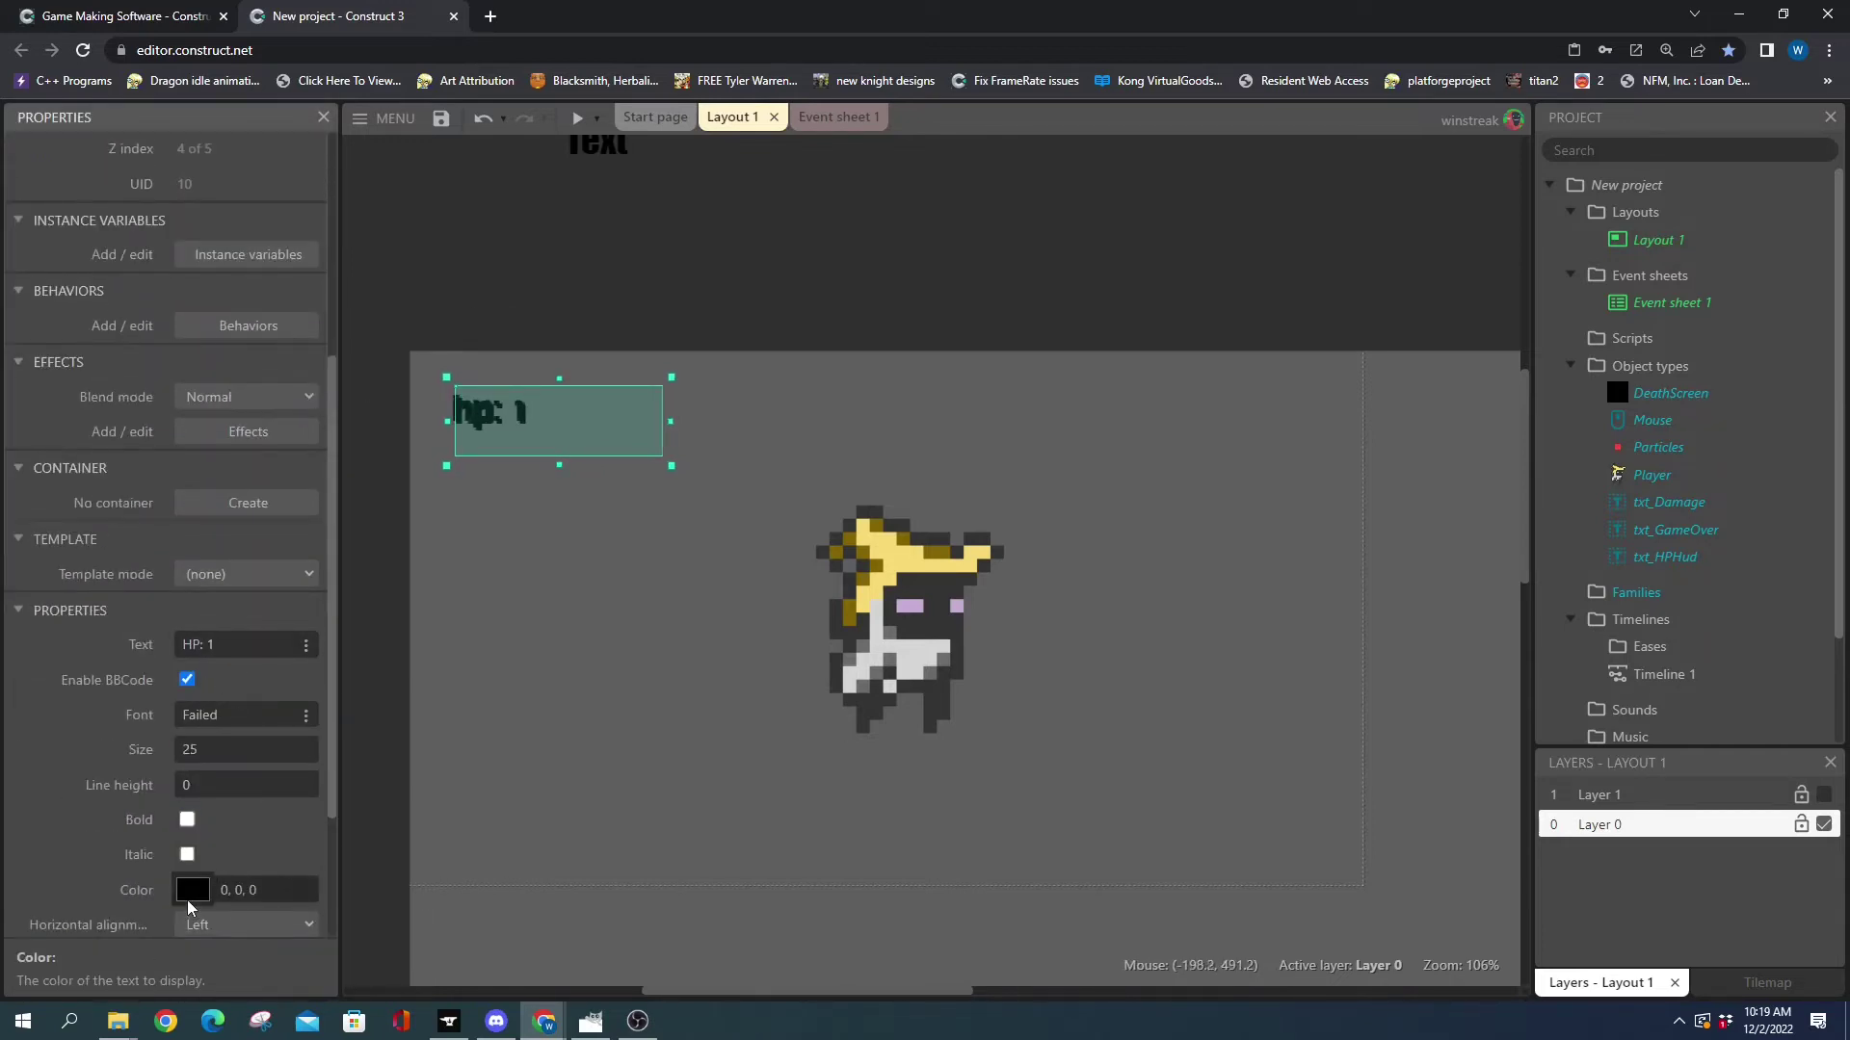
pyautogui.moveTo(299, 687); pyautogui.dragTo(420, 605)
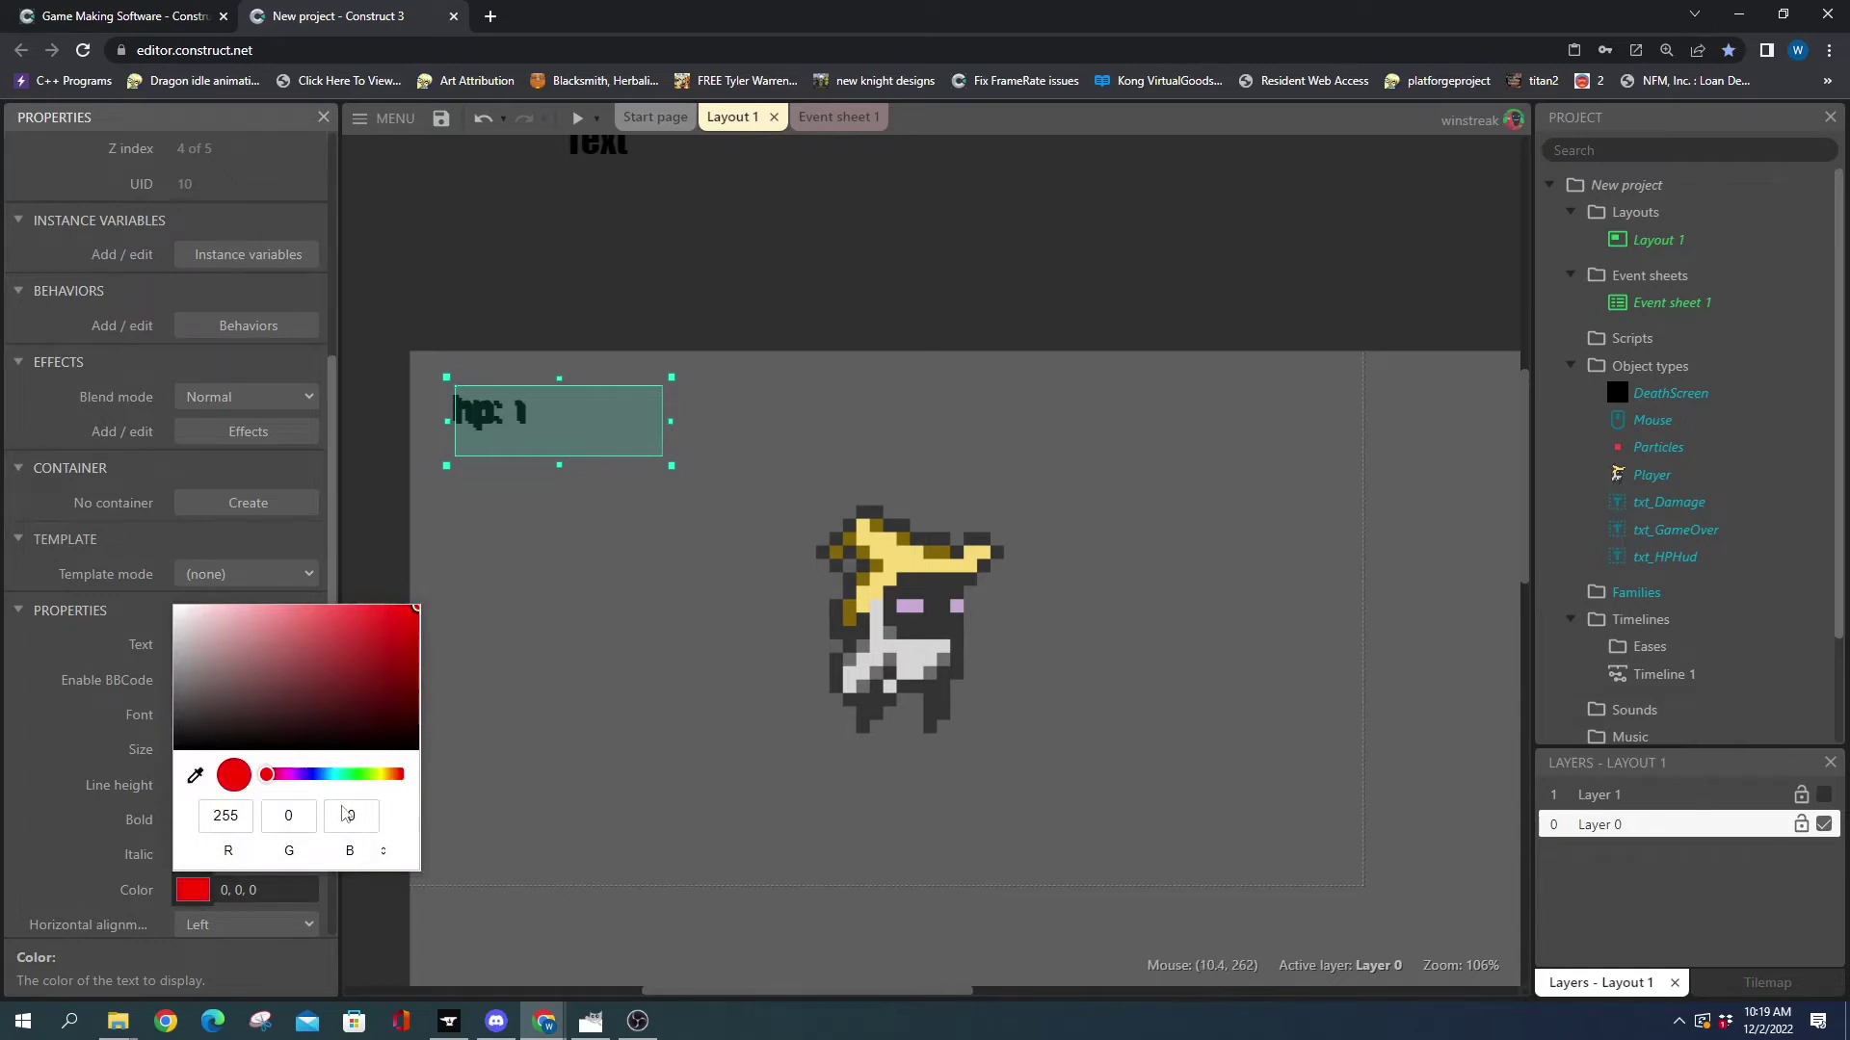
pyautogui.click(54, 763)
pyautogui.click(509, 263)
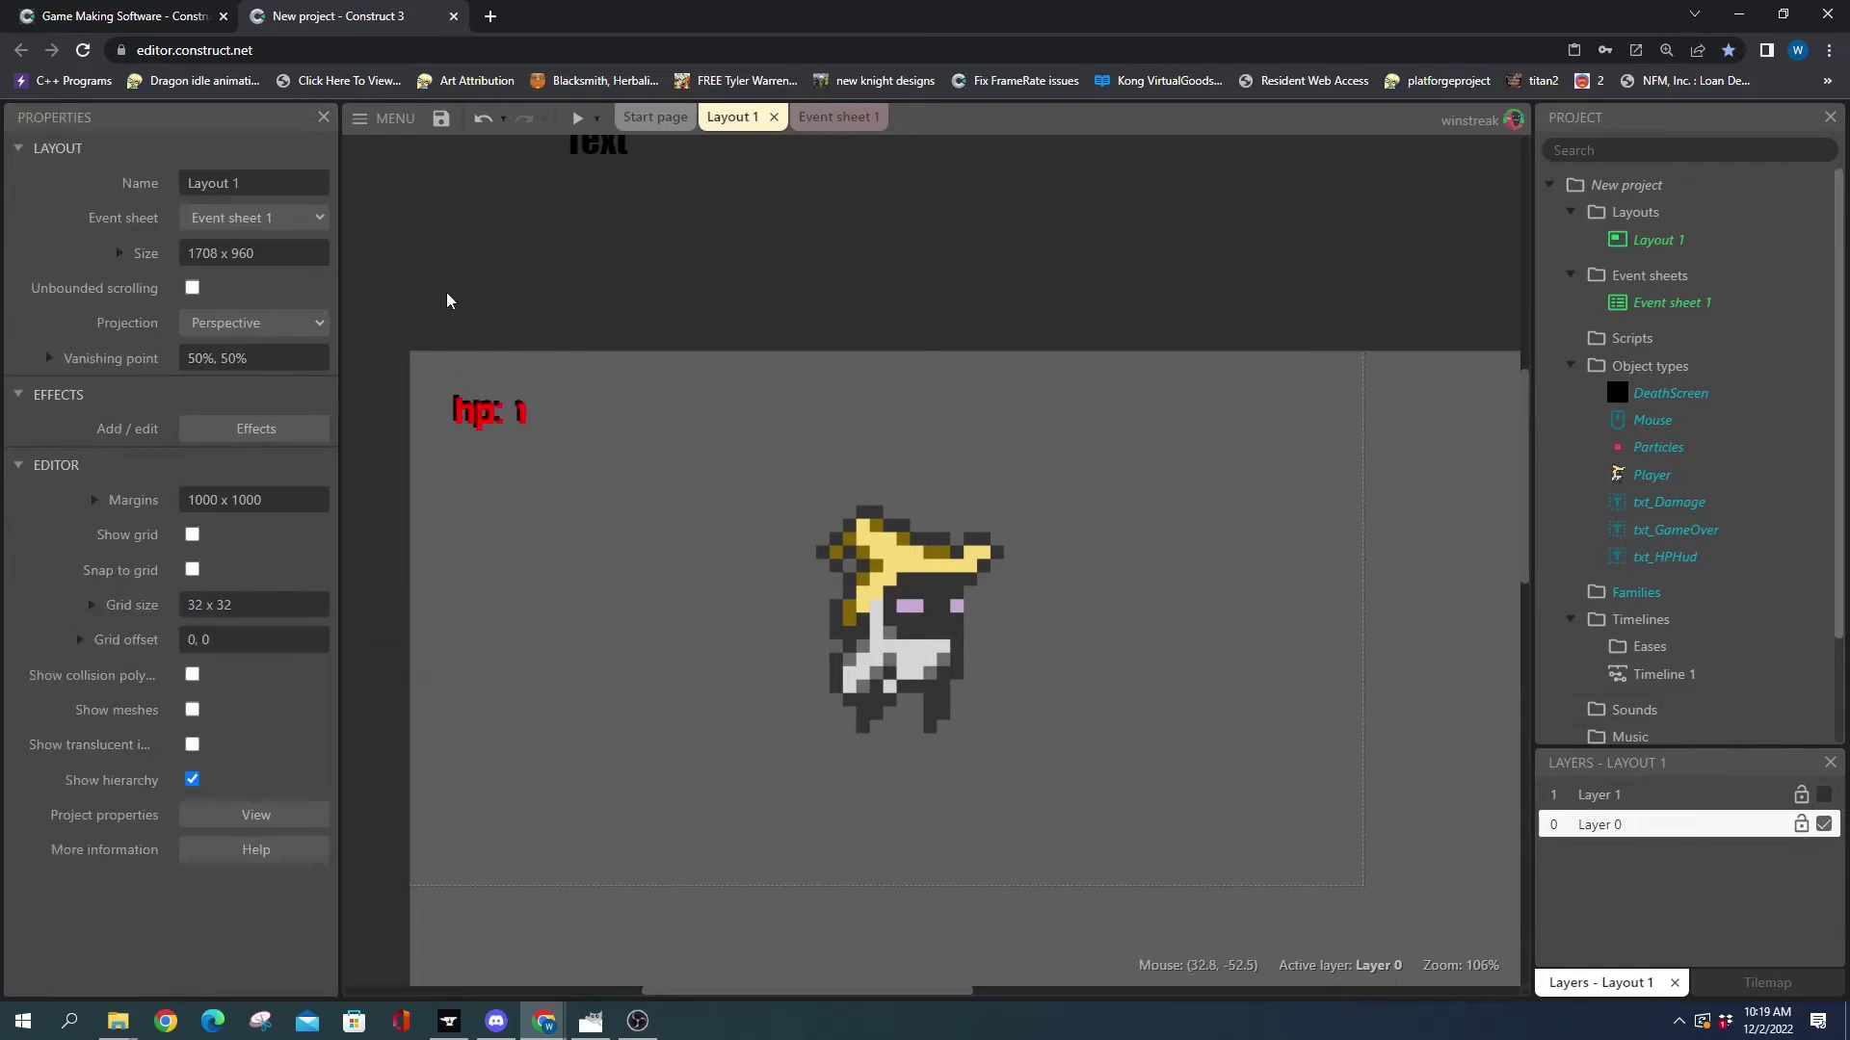
# - Check Event sheet 1, then select the txt_Damage text object above Layout 1
pyautogui.click(837, 117)
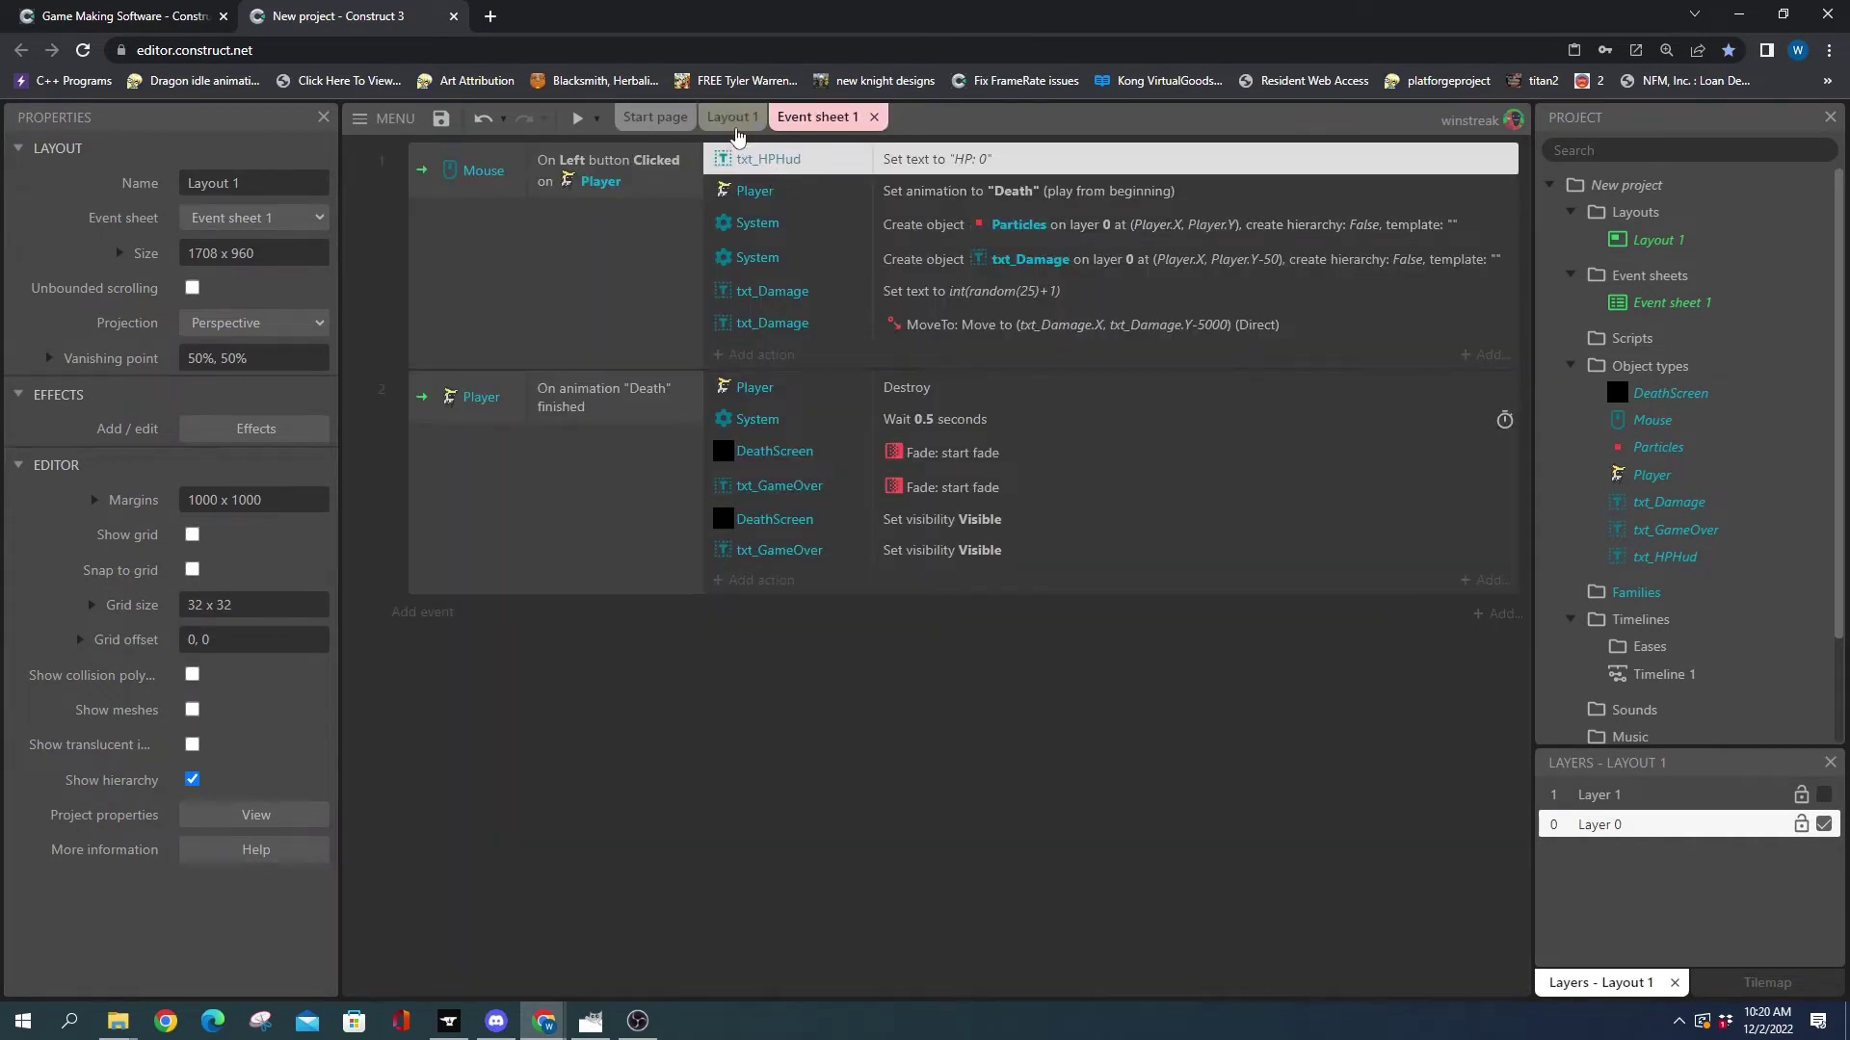
pyautogui.click(732, 117)
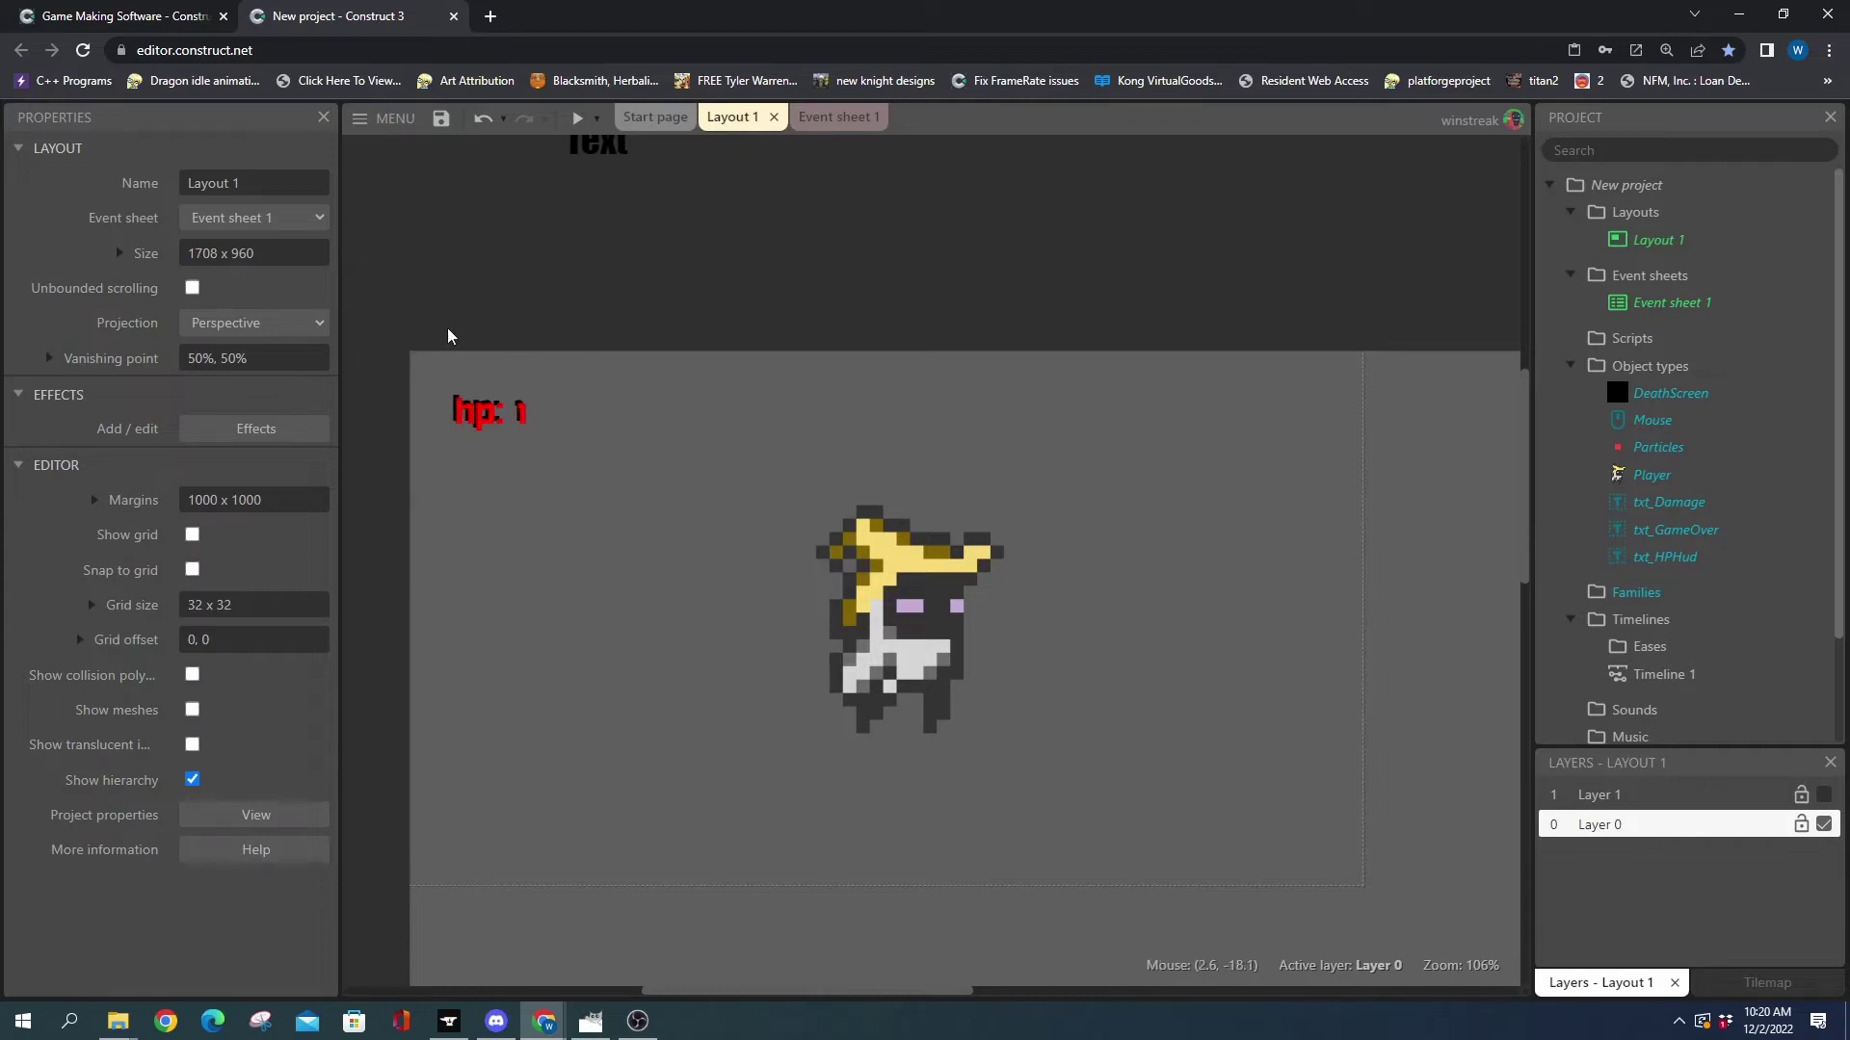
pyautogui.click(607, 160)
pyautogui.scroll(2, 869, 383)
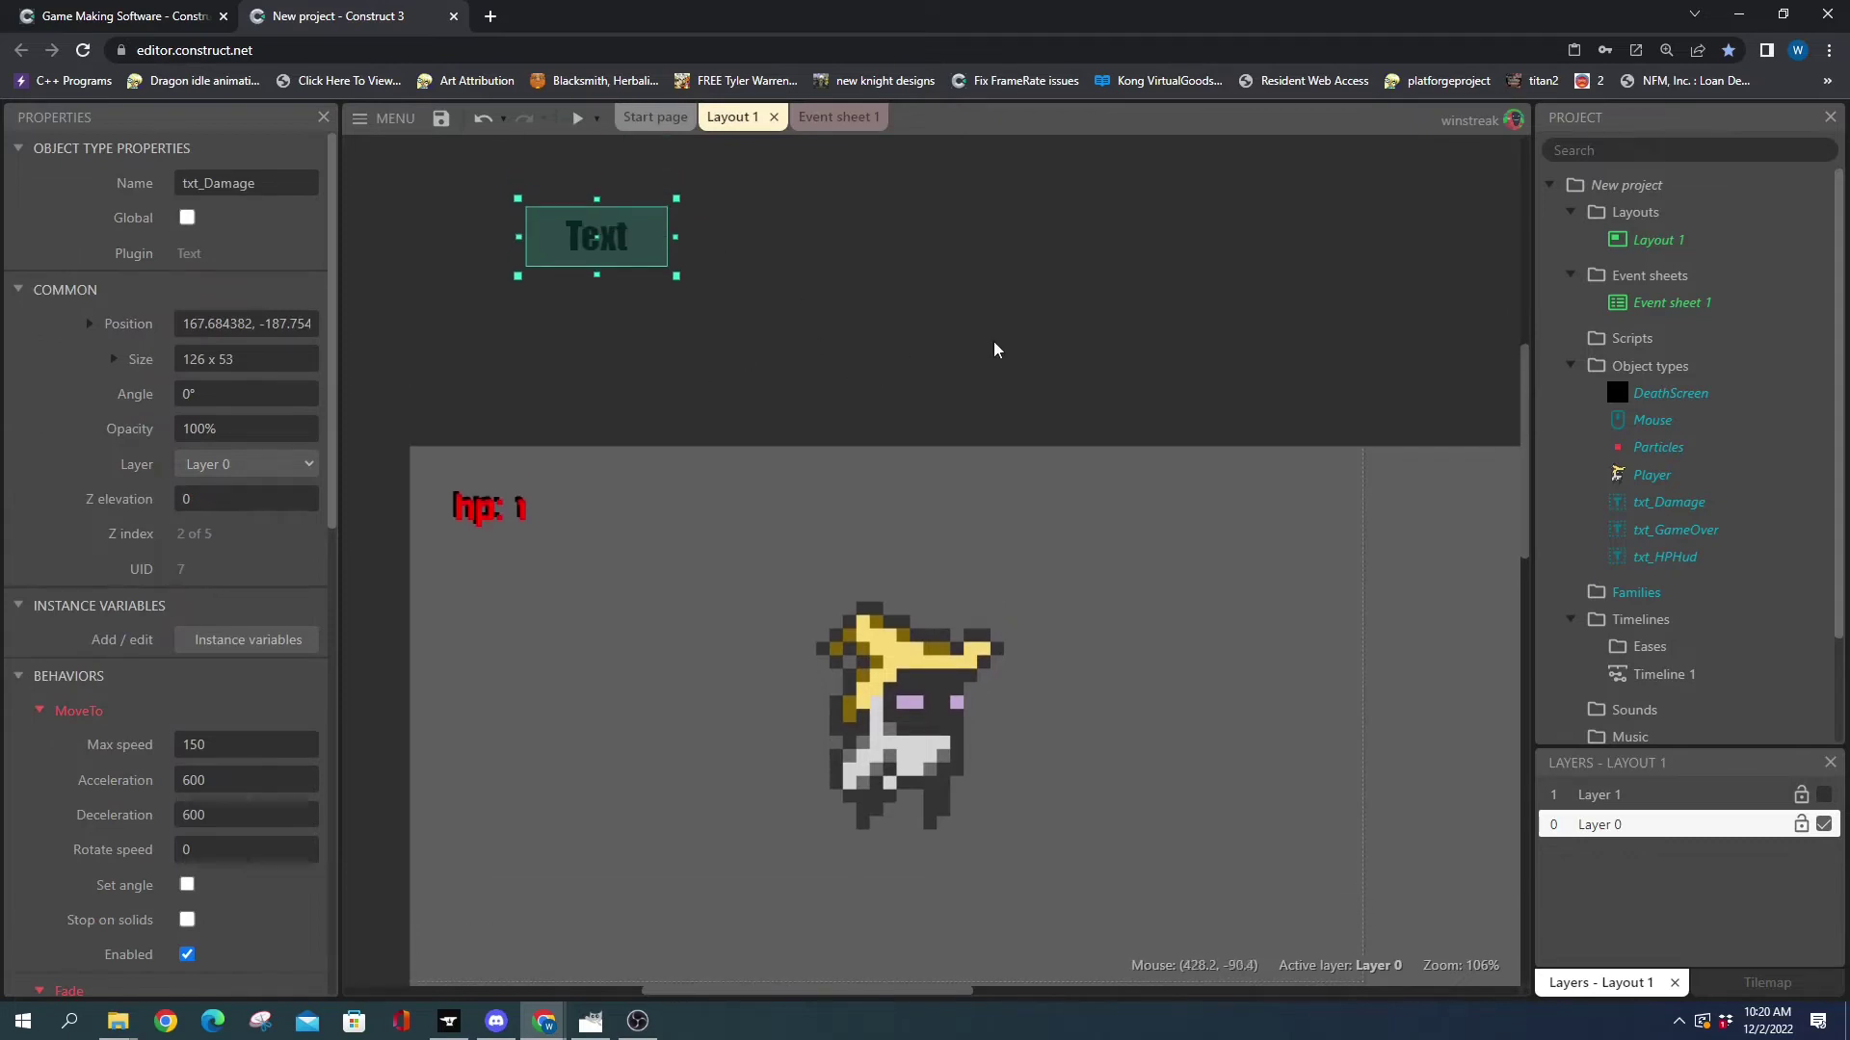
pyautogui.click(742, 250)
# - Clone the txt_Damage object type as txt_Damage2 and place it right of the original
pyautogui.click(628, 237)
pyautogui.rightClick(628, 237)
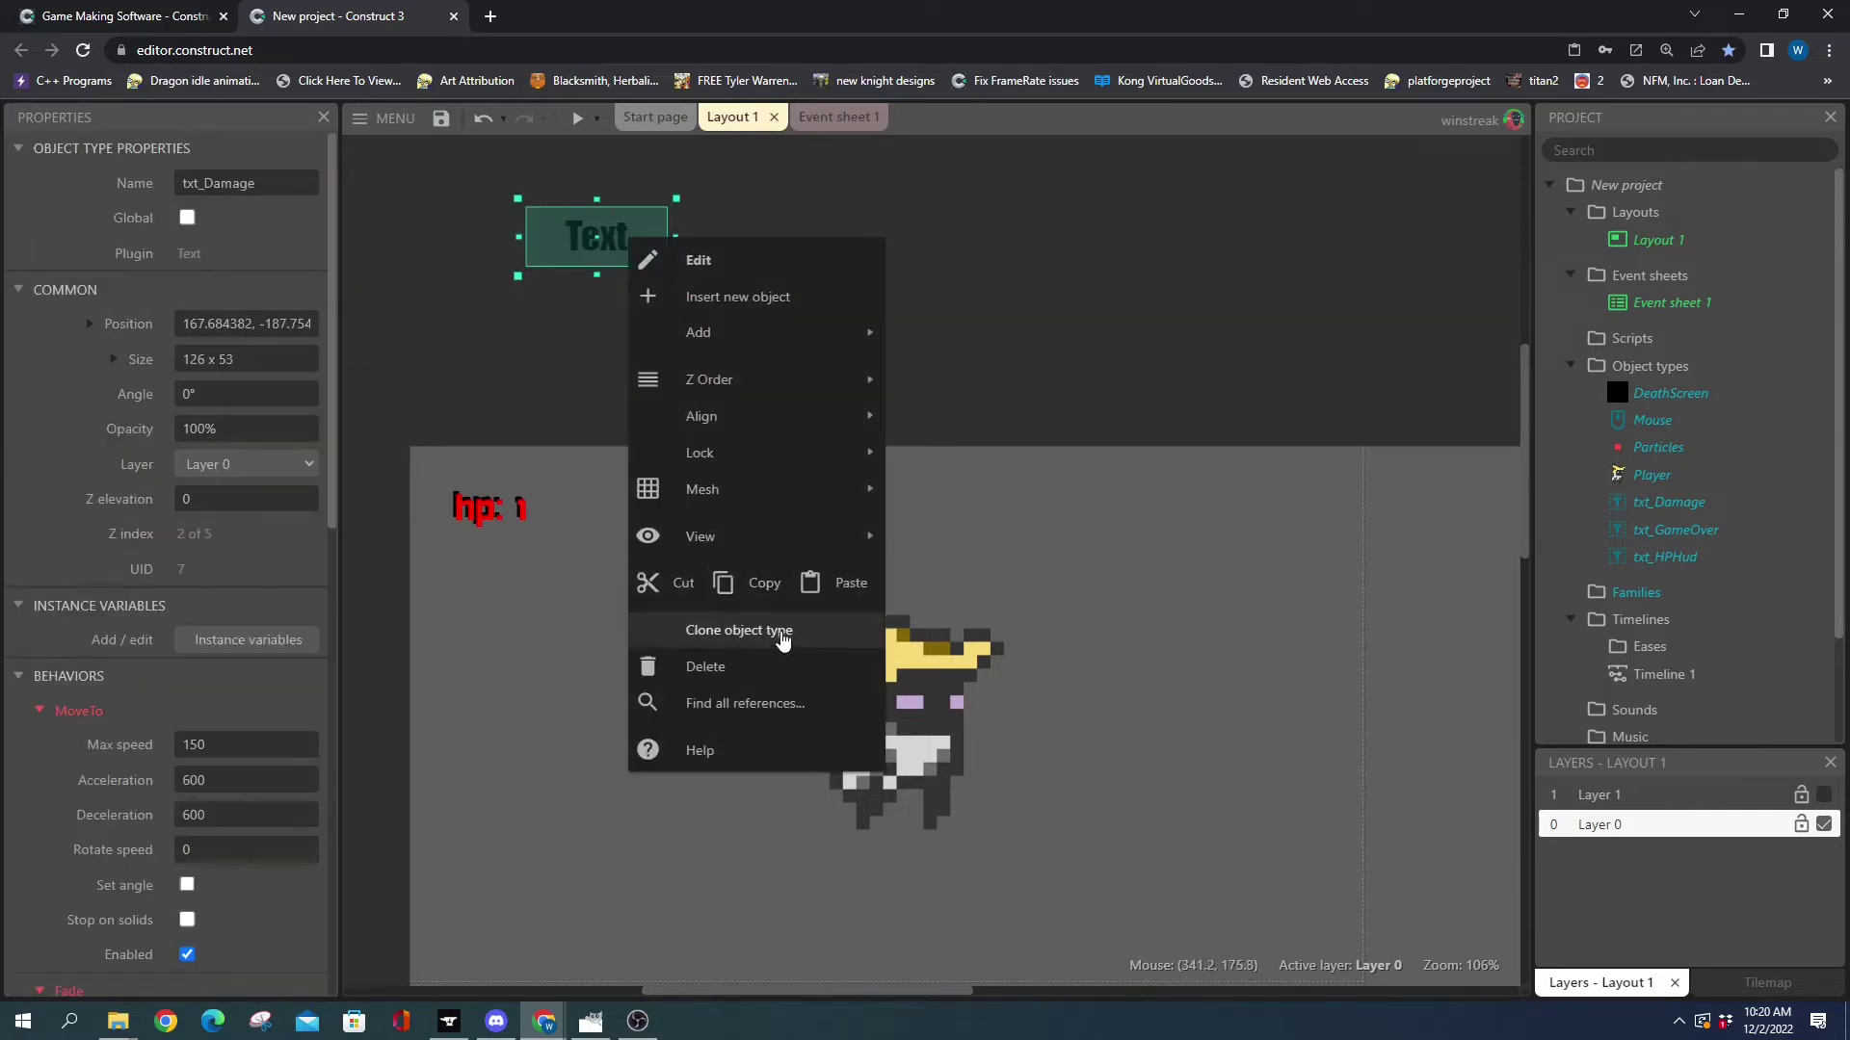
pyautogui.click(650, 200)
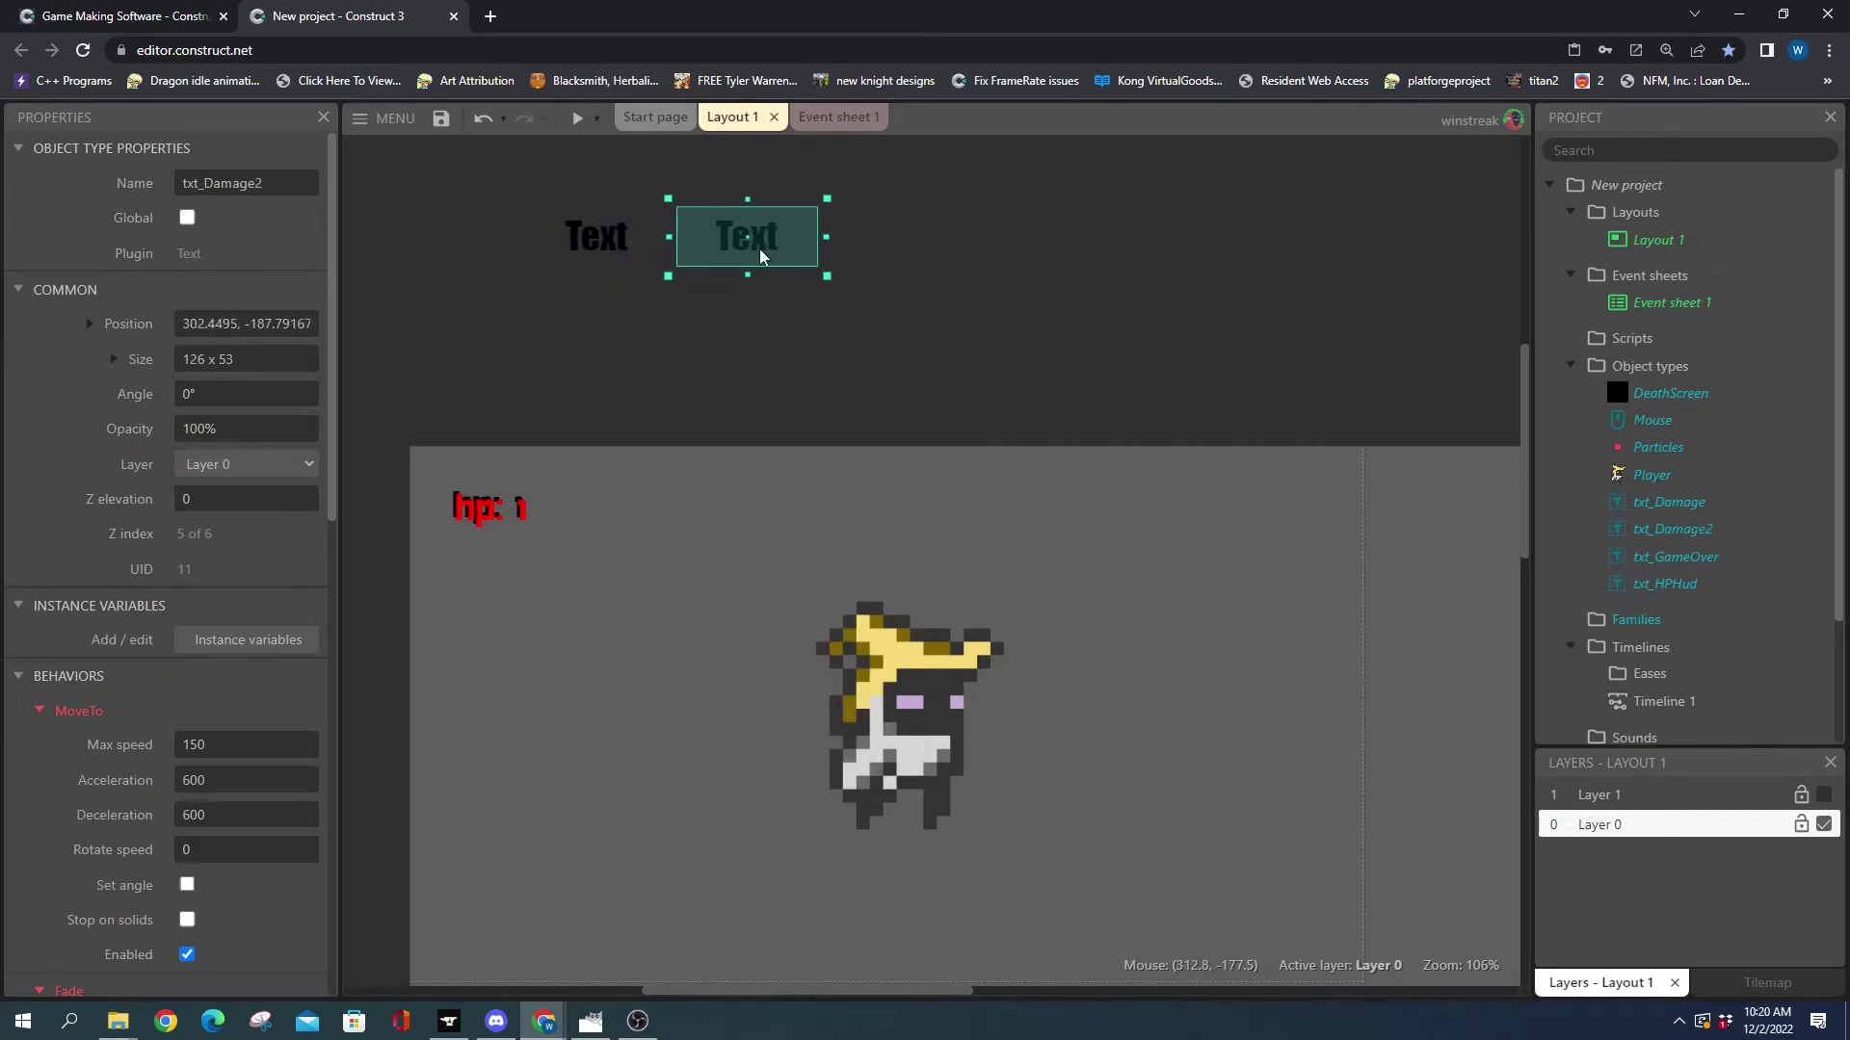
pyautogui.click(761, 267)
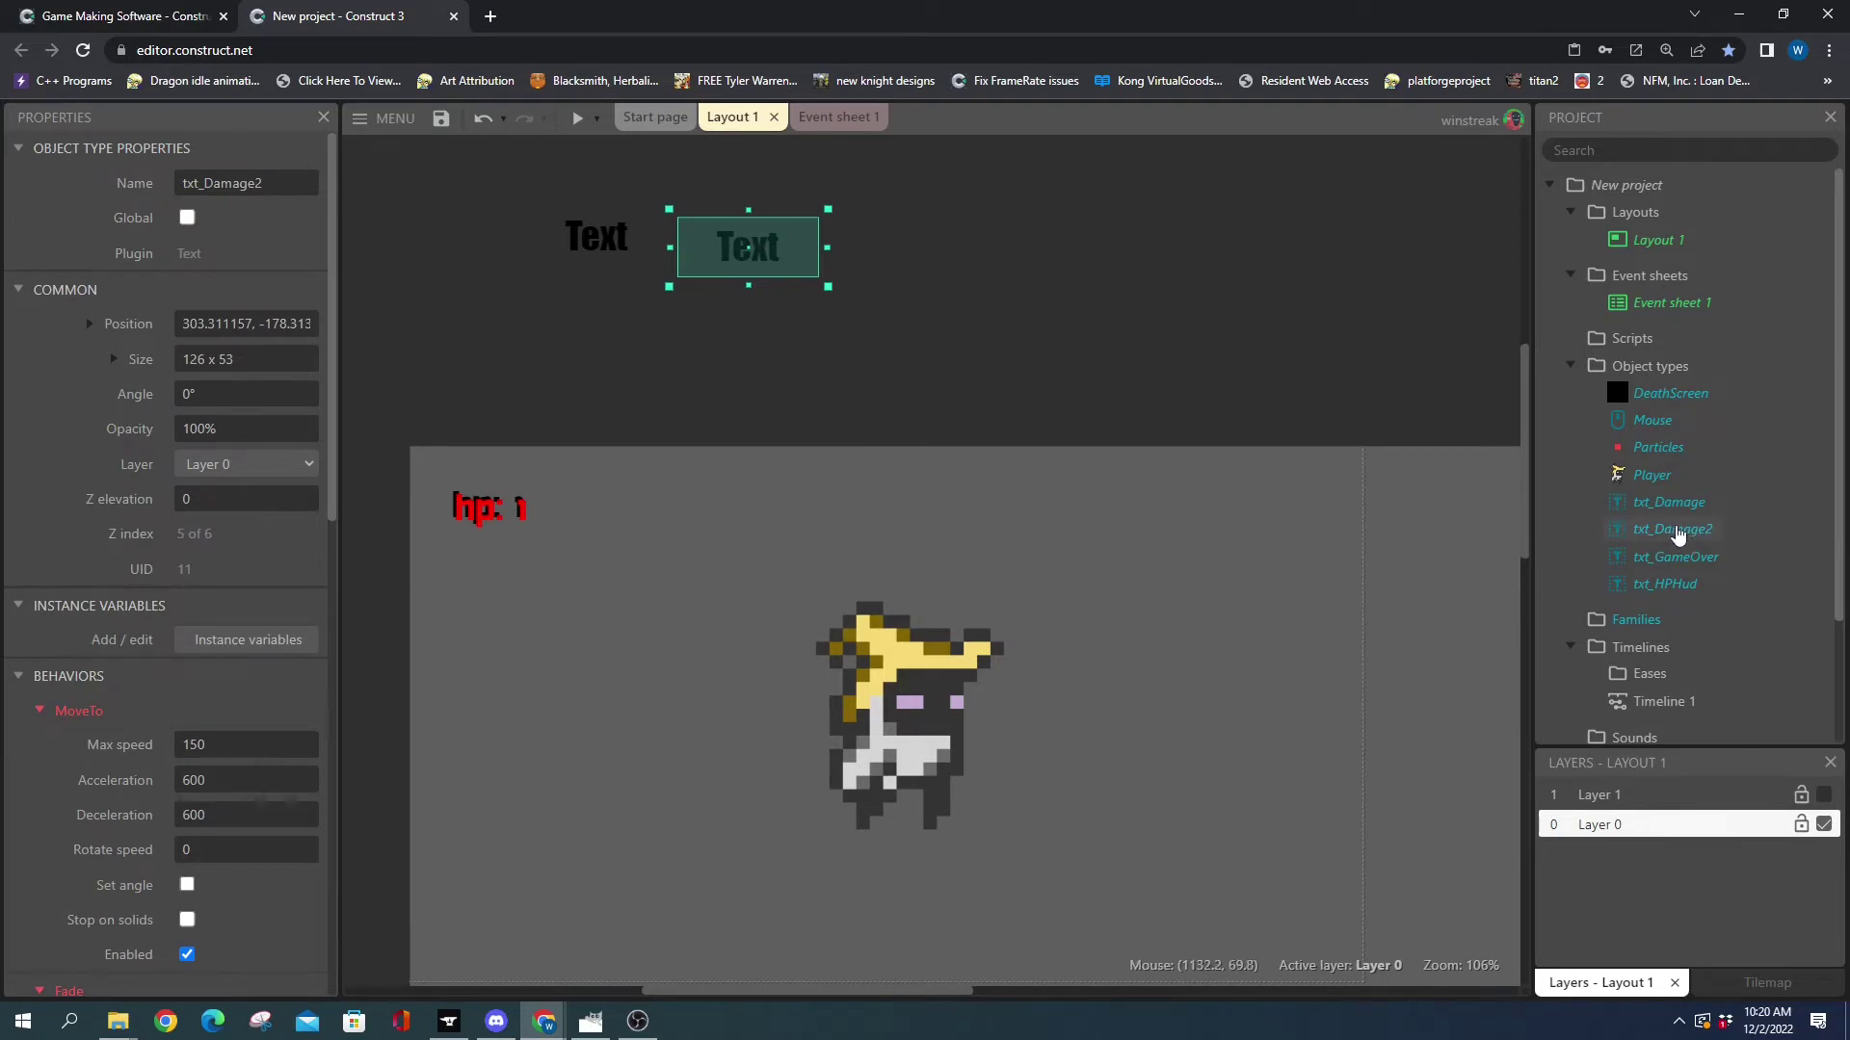
pyautogui.scroll(-5, 276, 603)
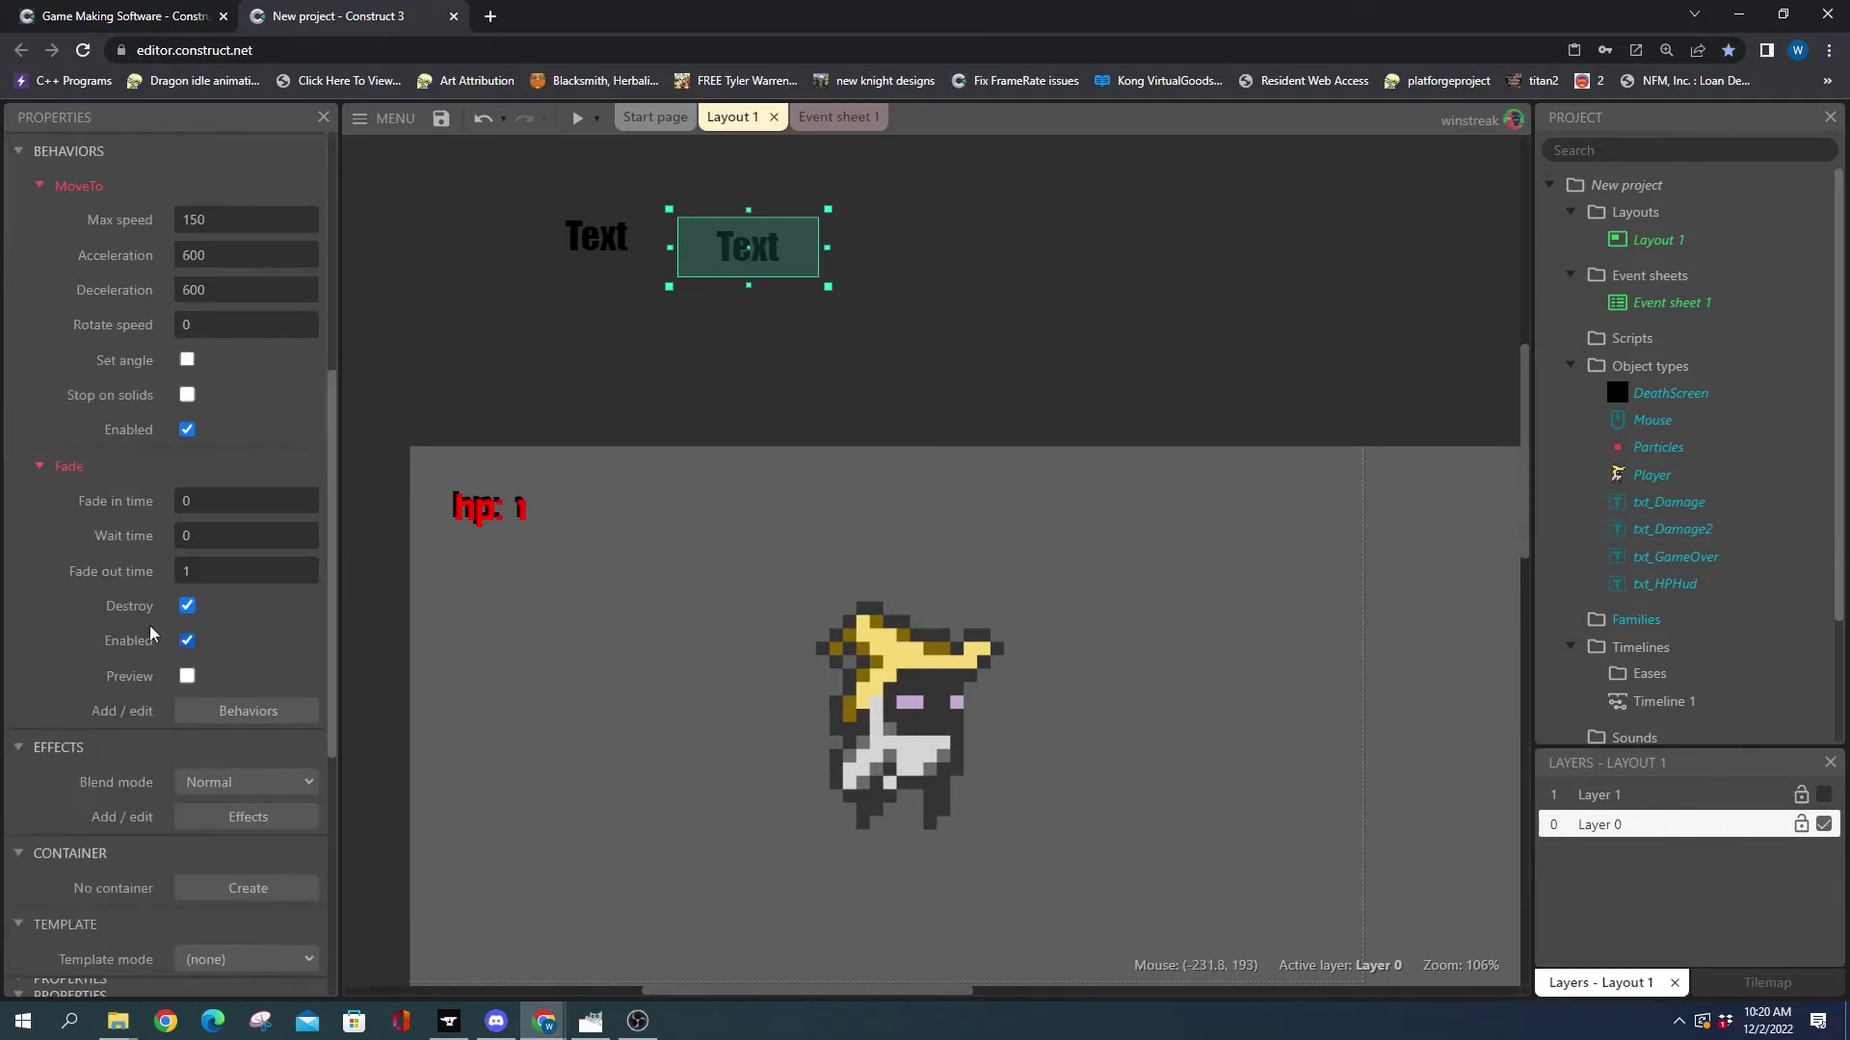
pyautogui.scroll(6, 149, 626)
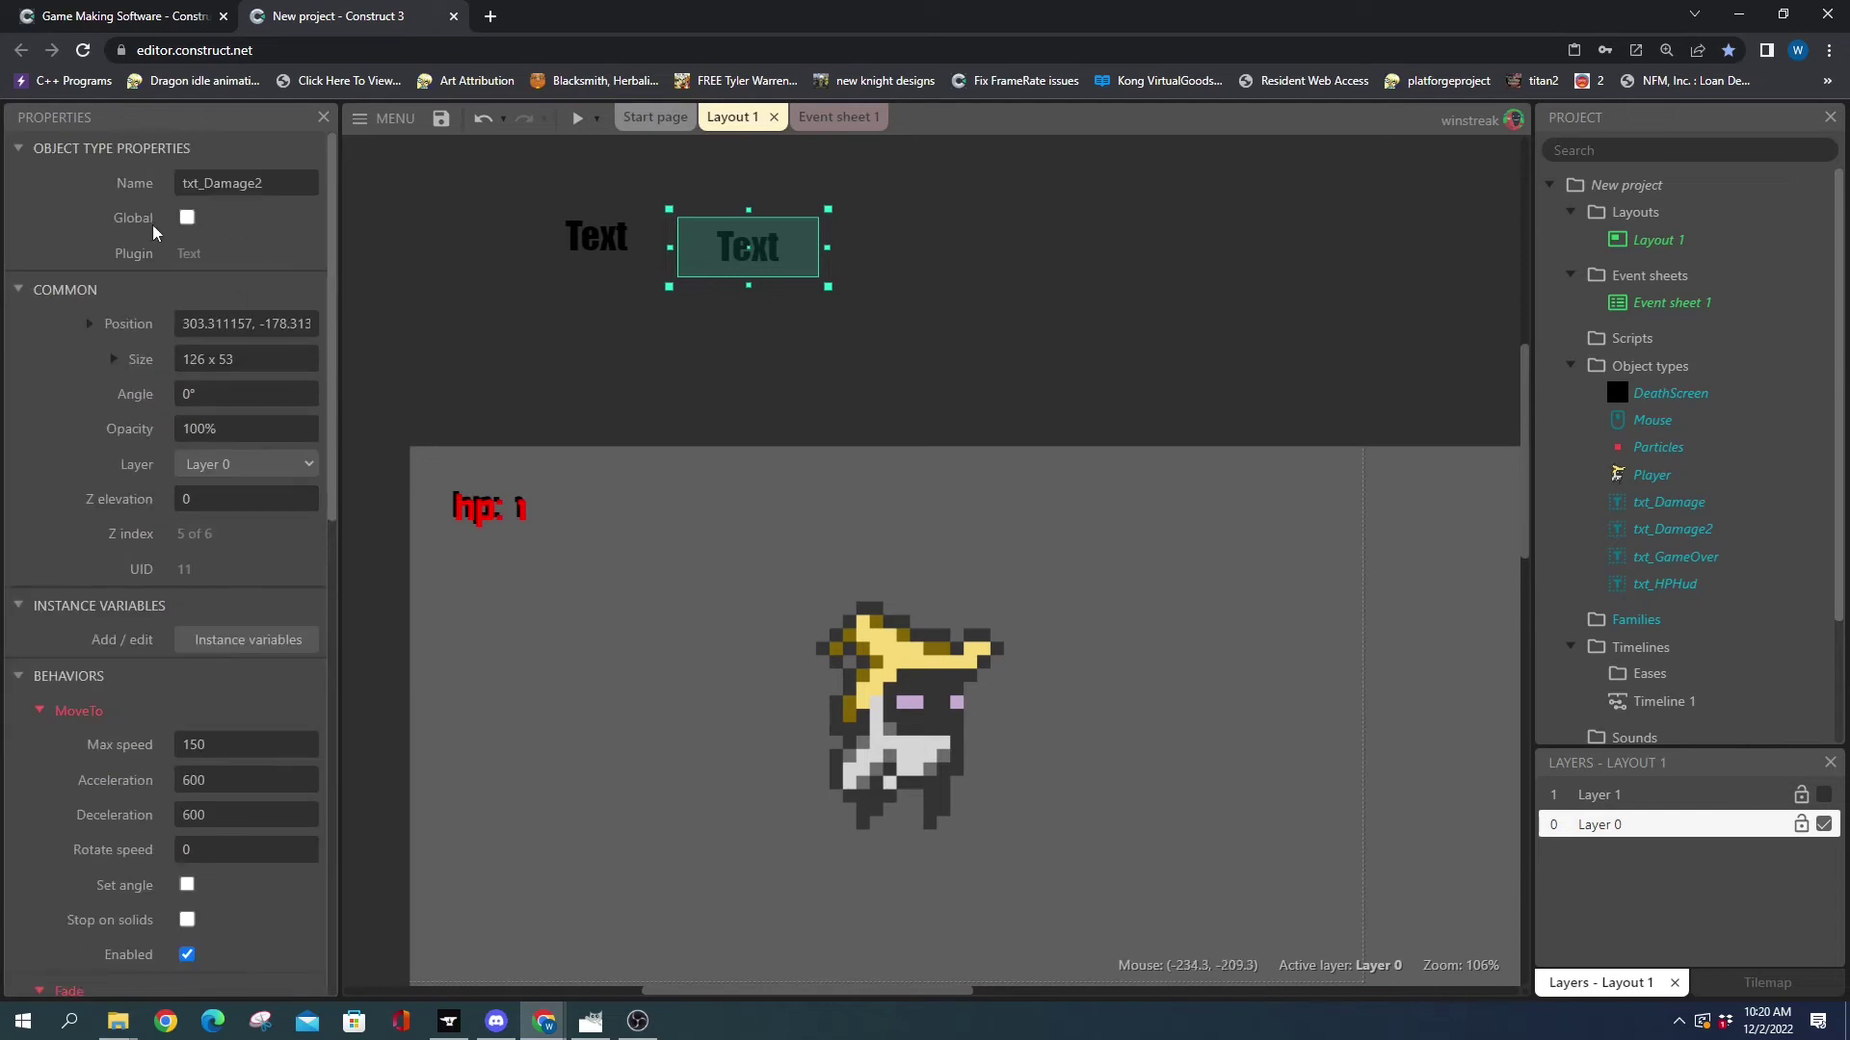
pyautogui.scroll(-12, 194, 563)
pyautogui.scroll(1, 171, 545)
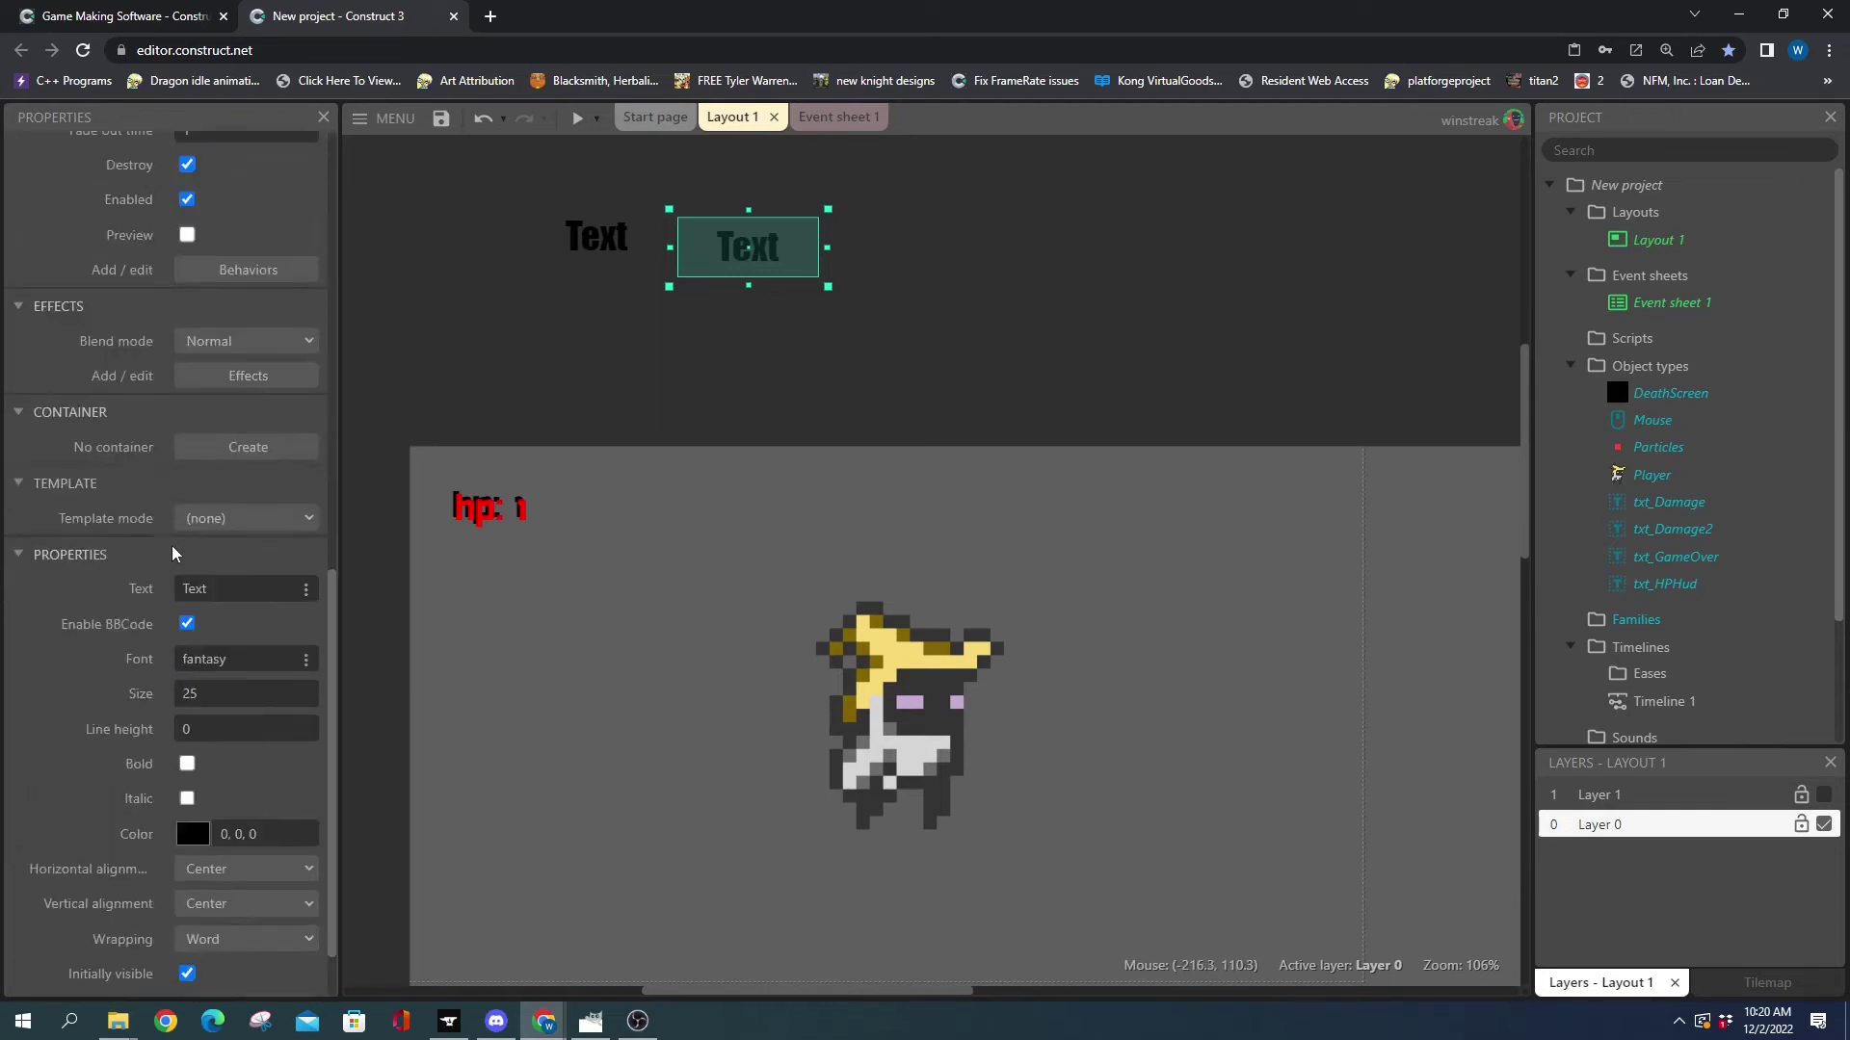
pyautogui.scroll(11, 172, 546)
# - Colour the txt_Damage2 clone red, then switch to Event sheet 1
pyautogui.click(591, 247)
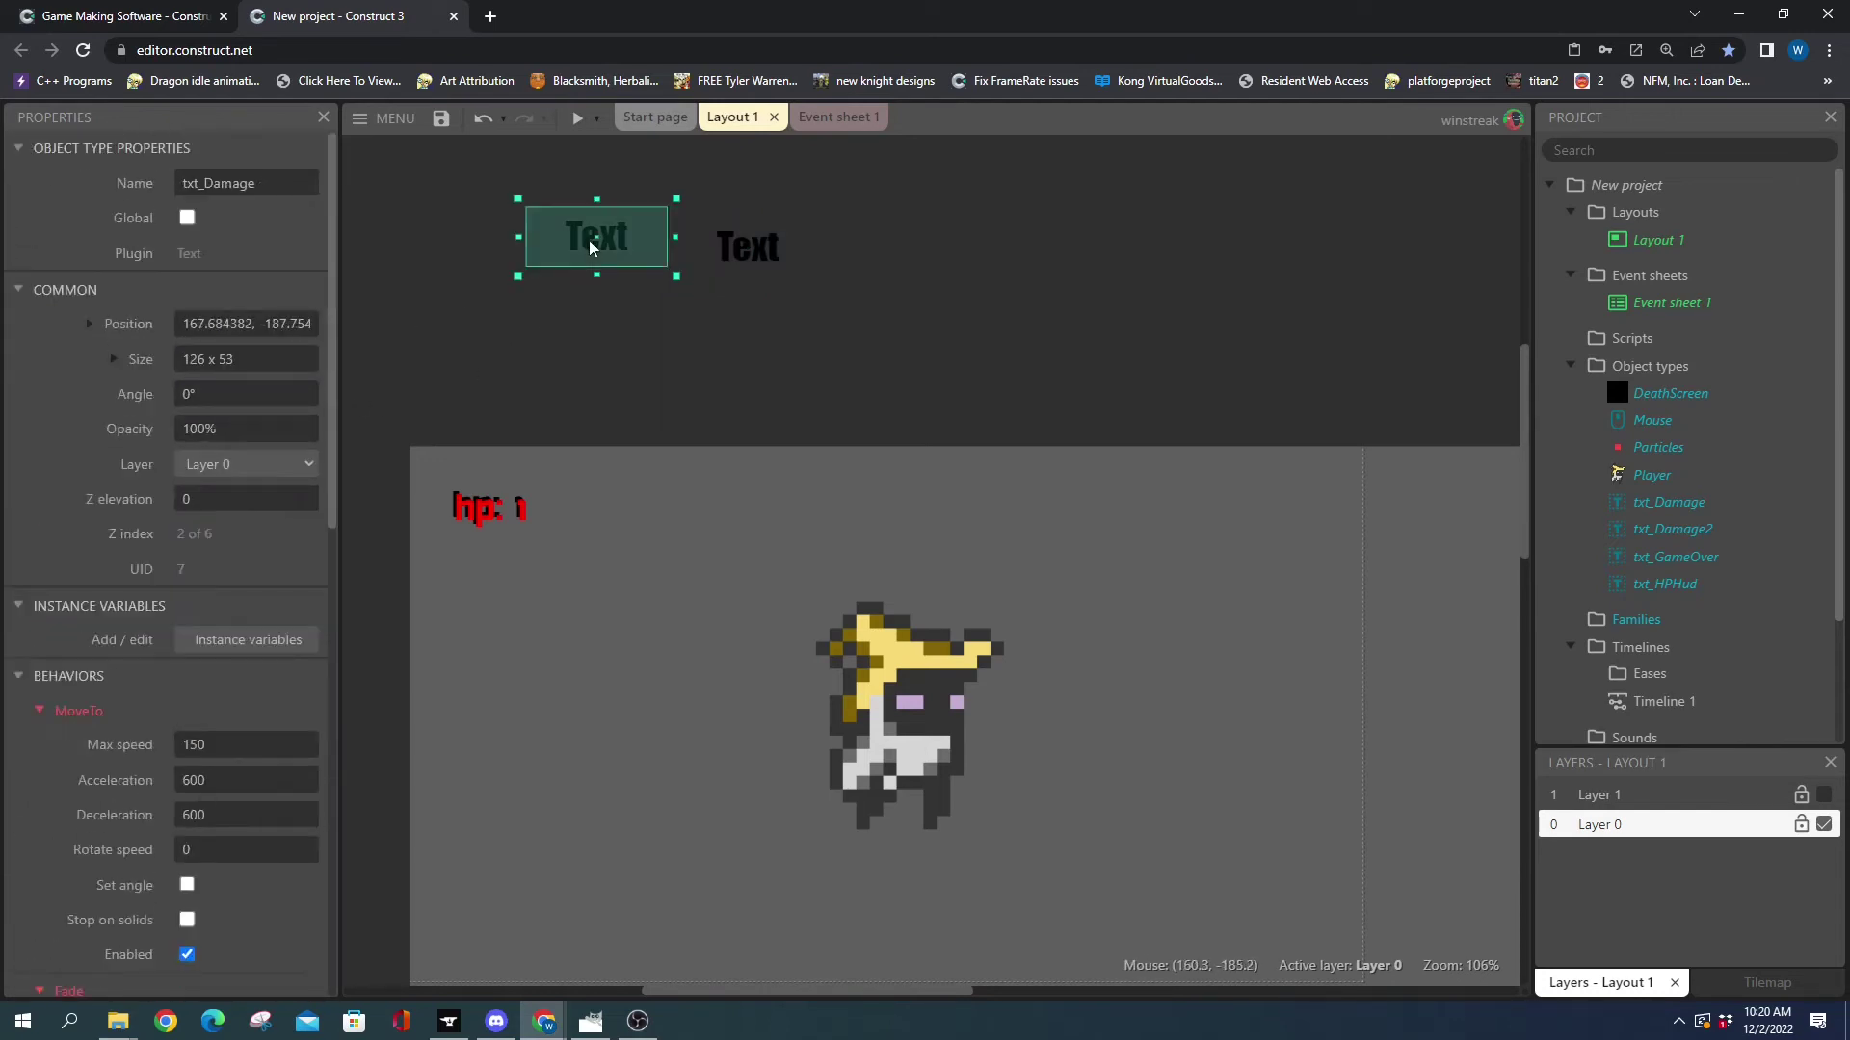
pyautogui.click(725, 241)
pyautogui.scroll(-10, 125, 433)
pyautogui.click(192, 749)
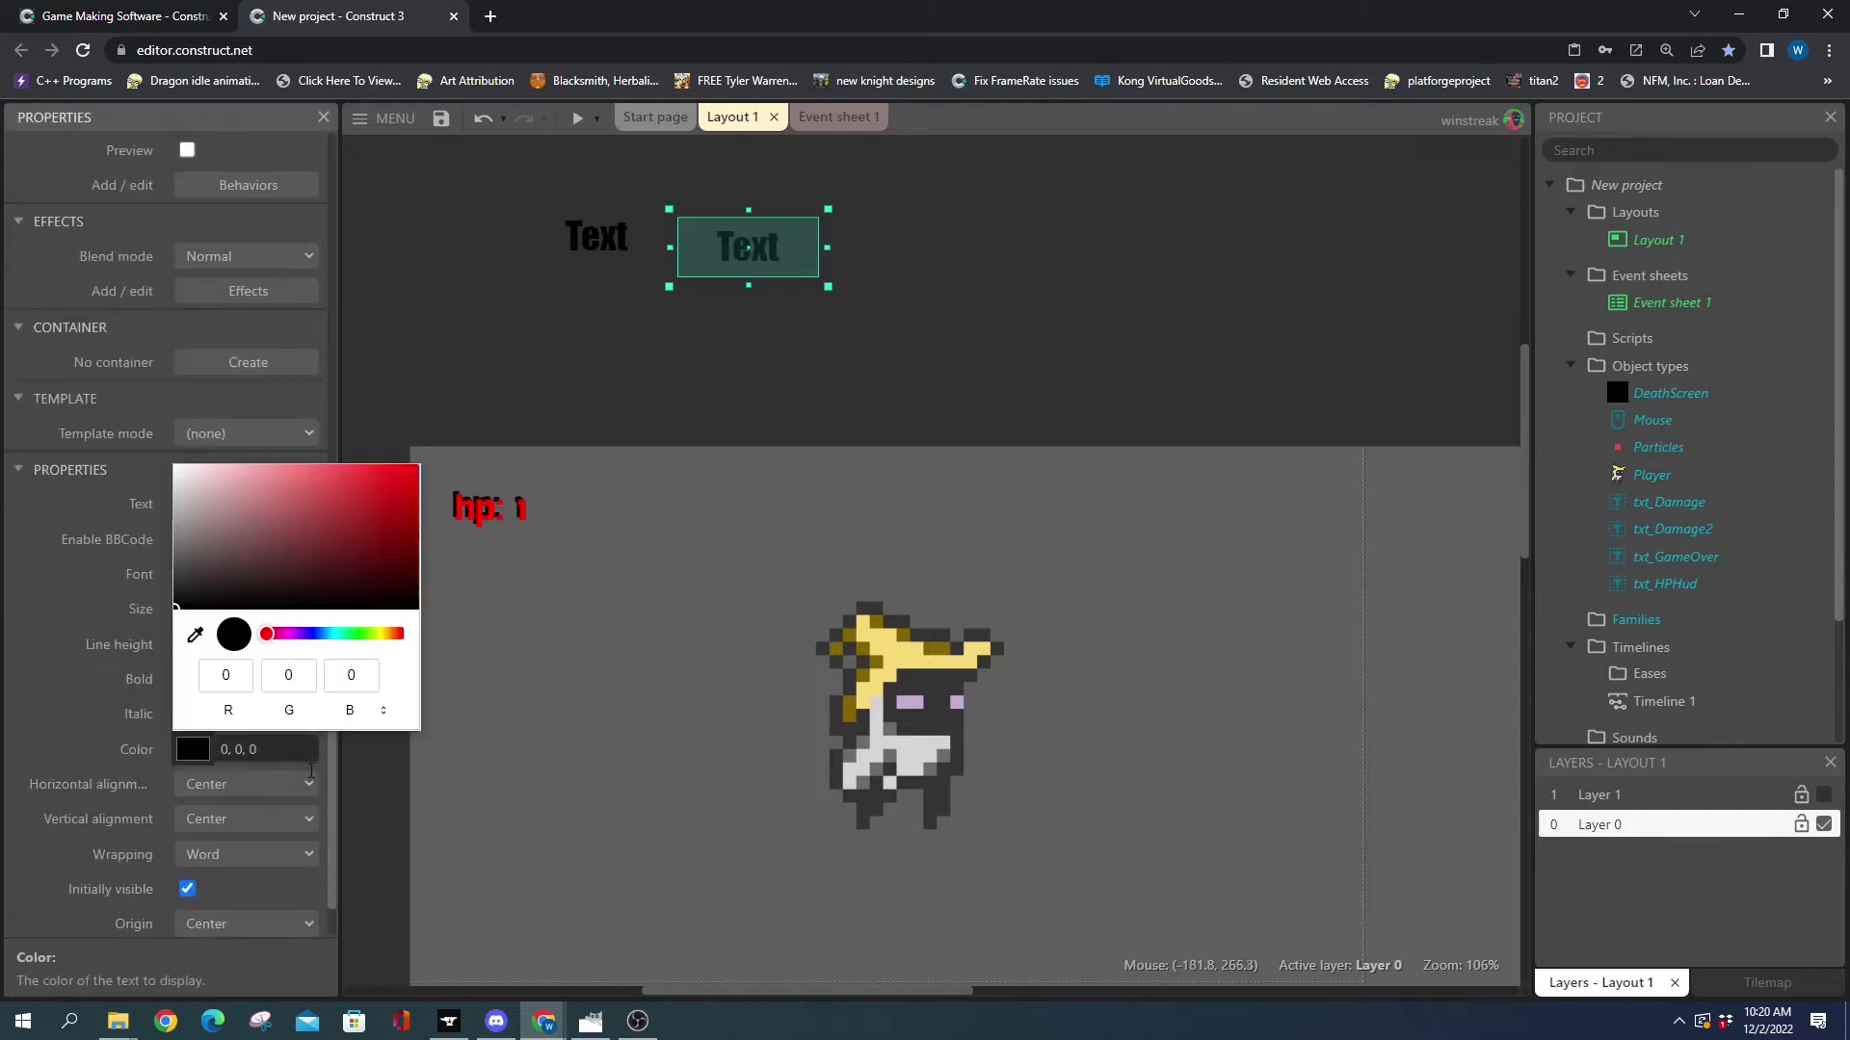
pyautogui.click(301, 545)
pyautogui.click(591, 321)
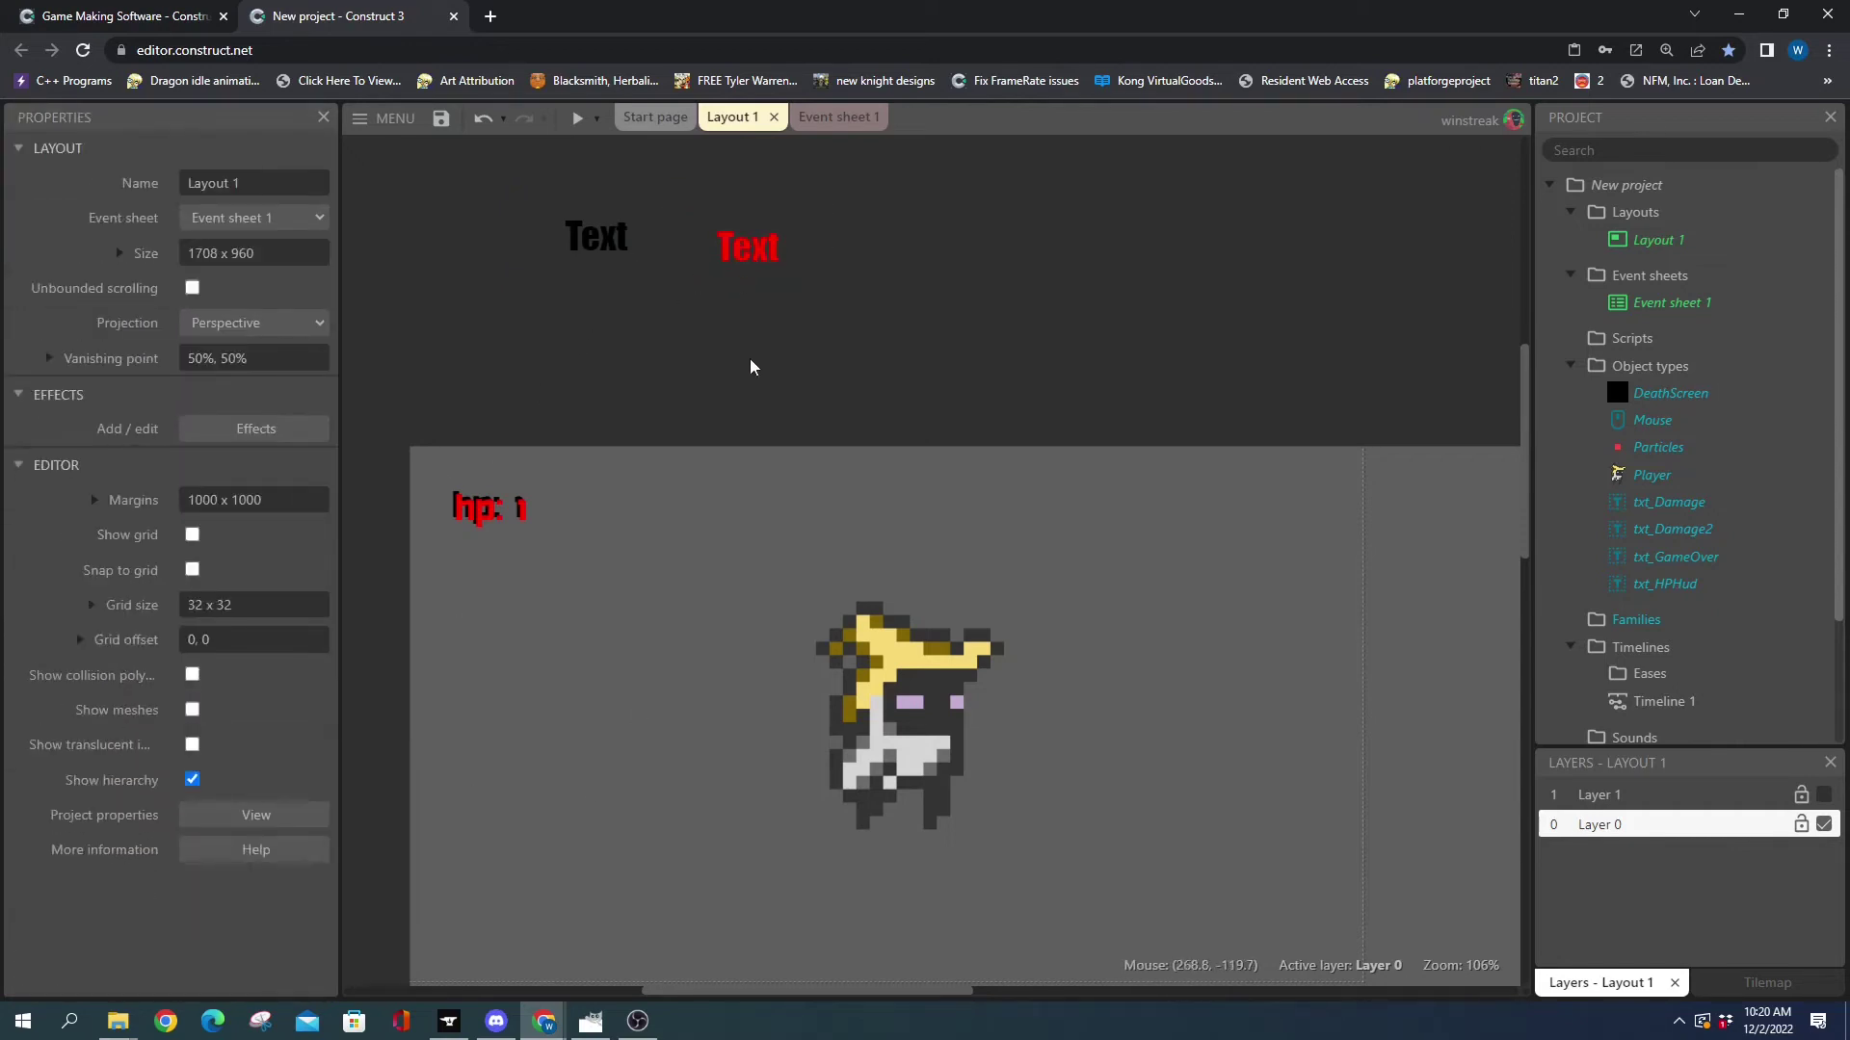
pyautogui.click(743, 260)
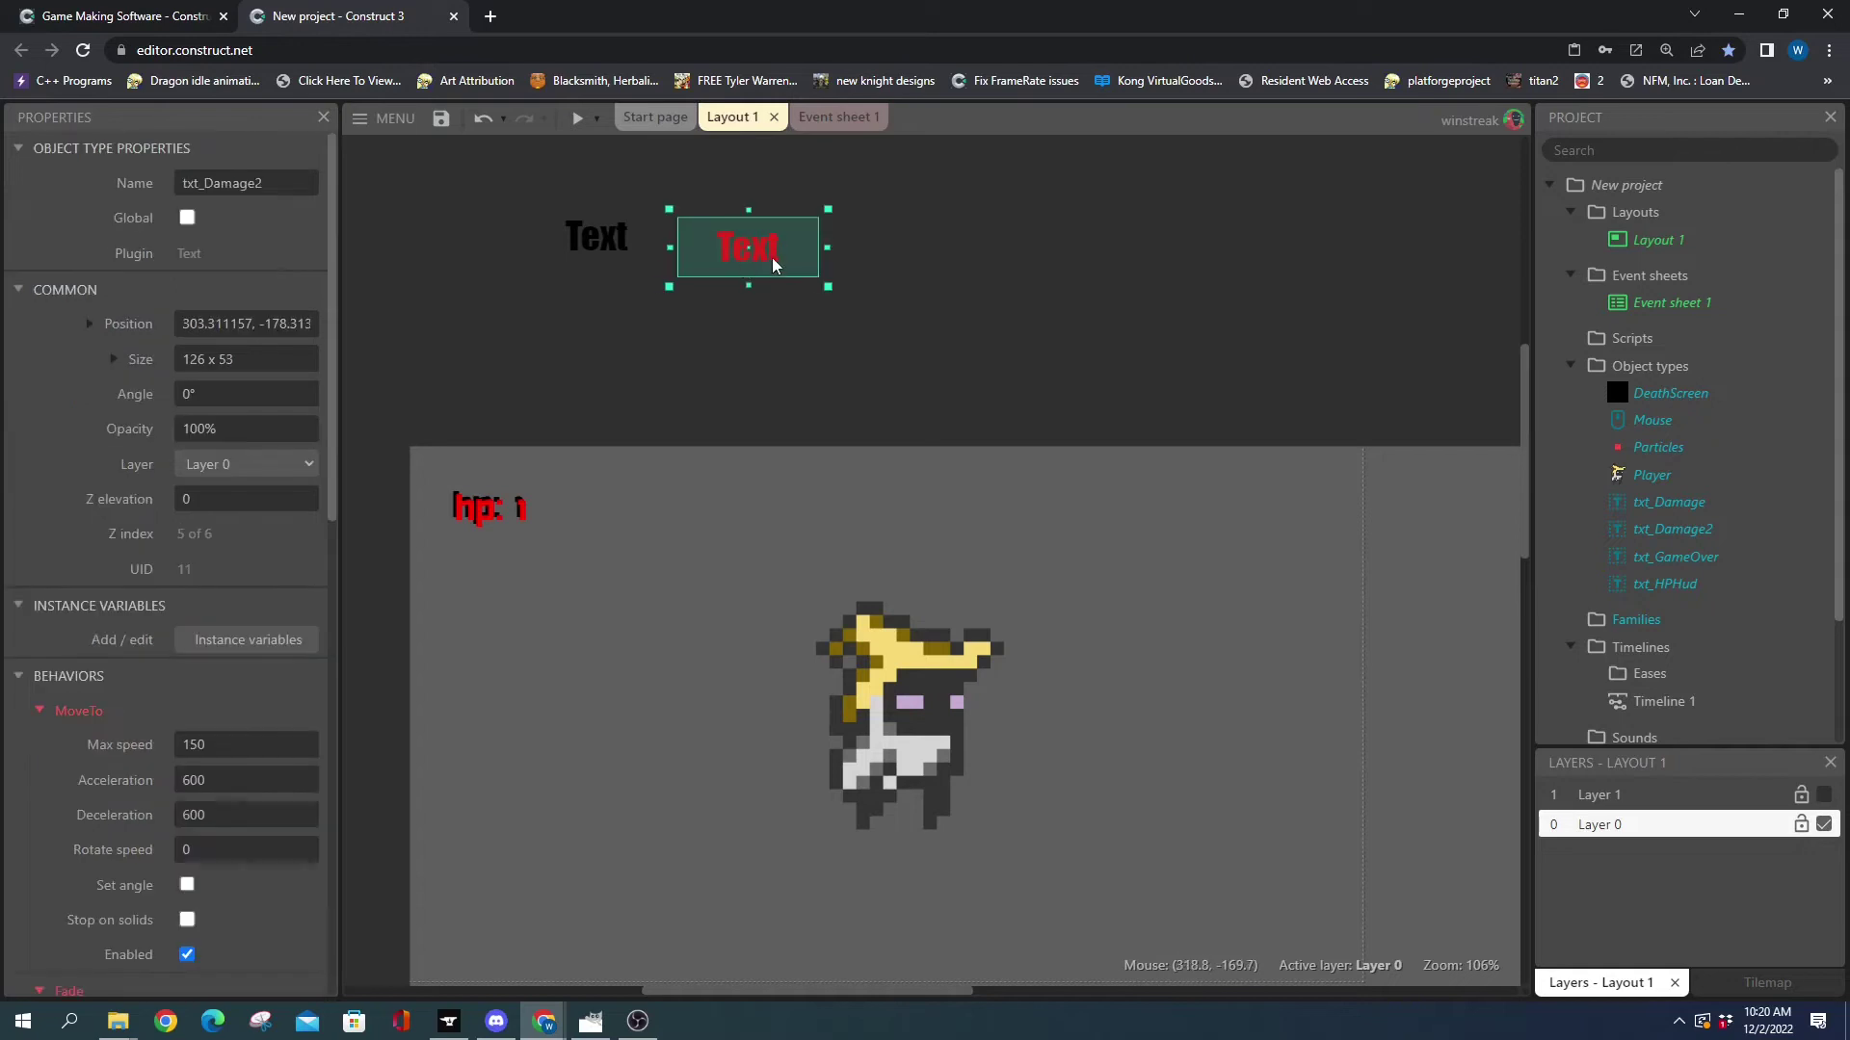
pyautogui.click(836, 116)
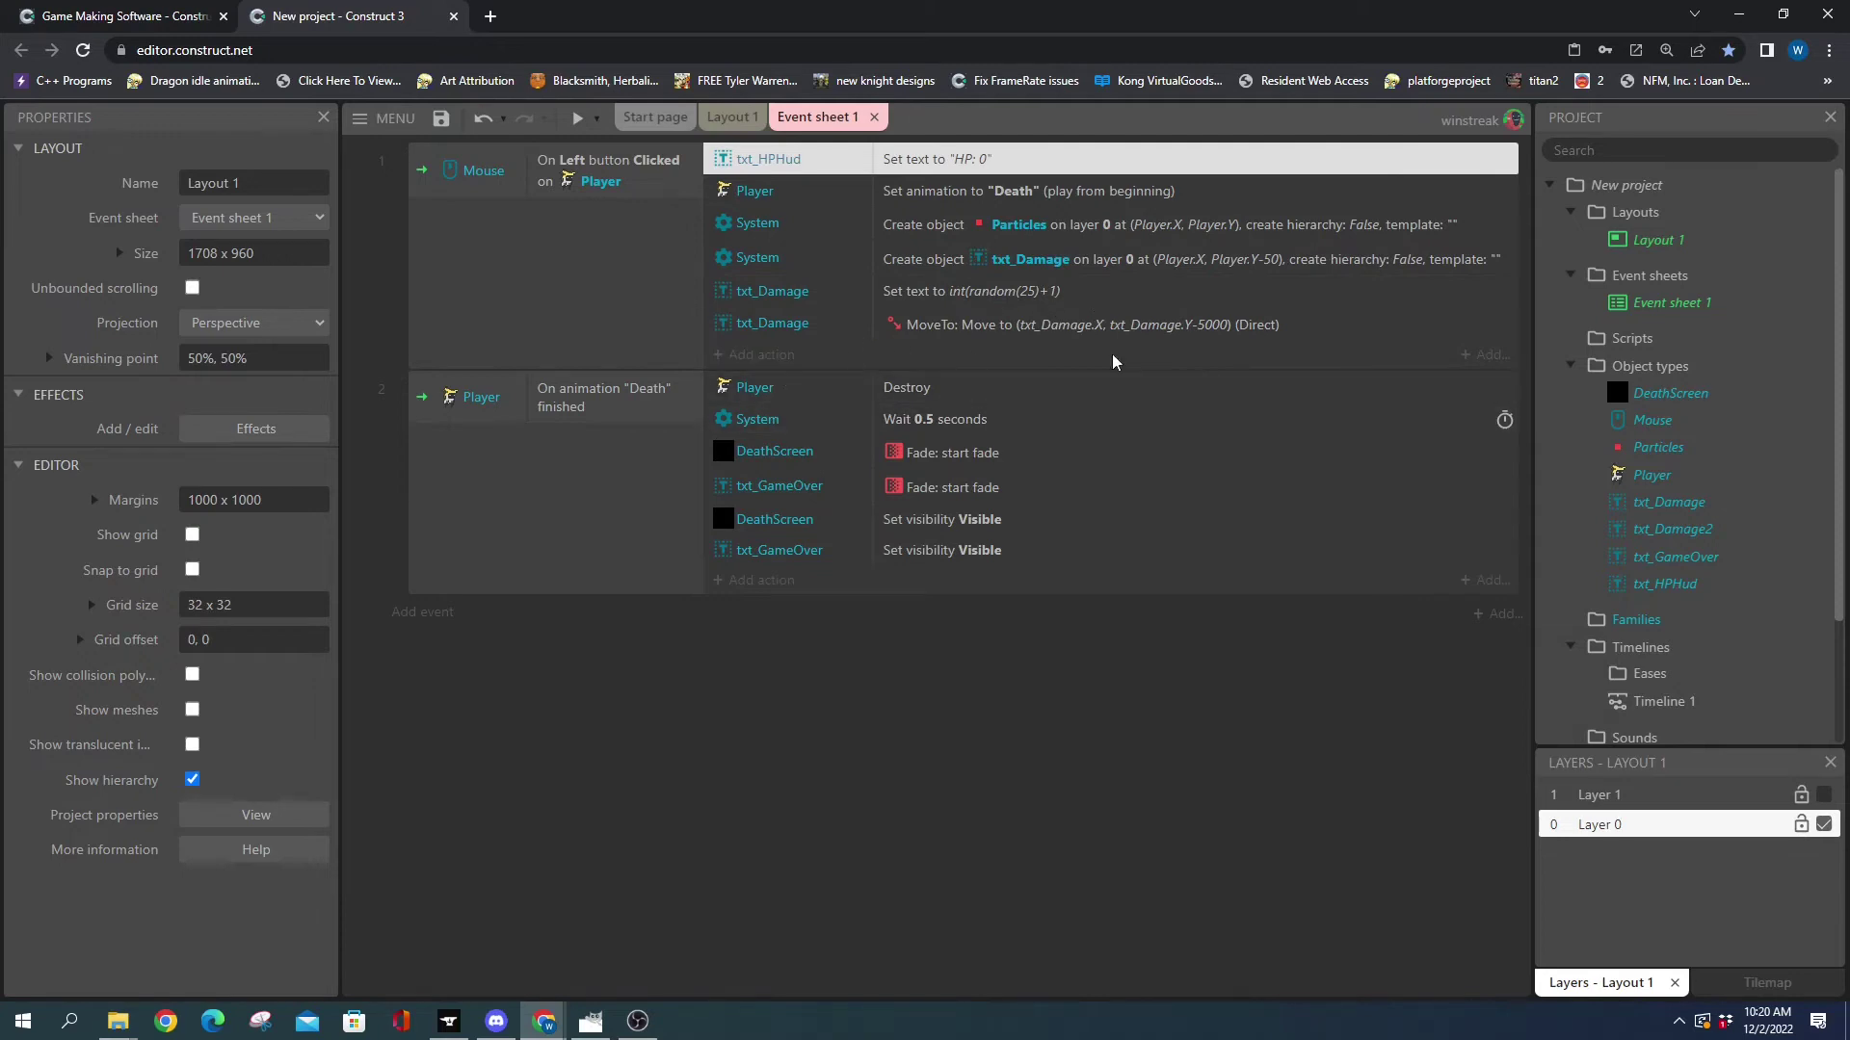
# - Add a System Create object action to event 1 that creates txt_Damage2
pyautogui.click(761, 355)
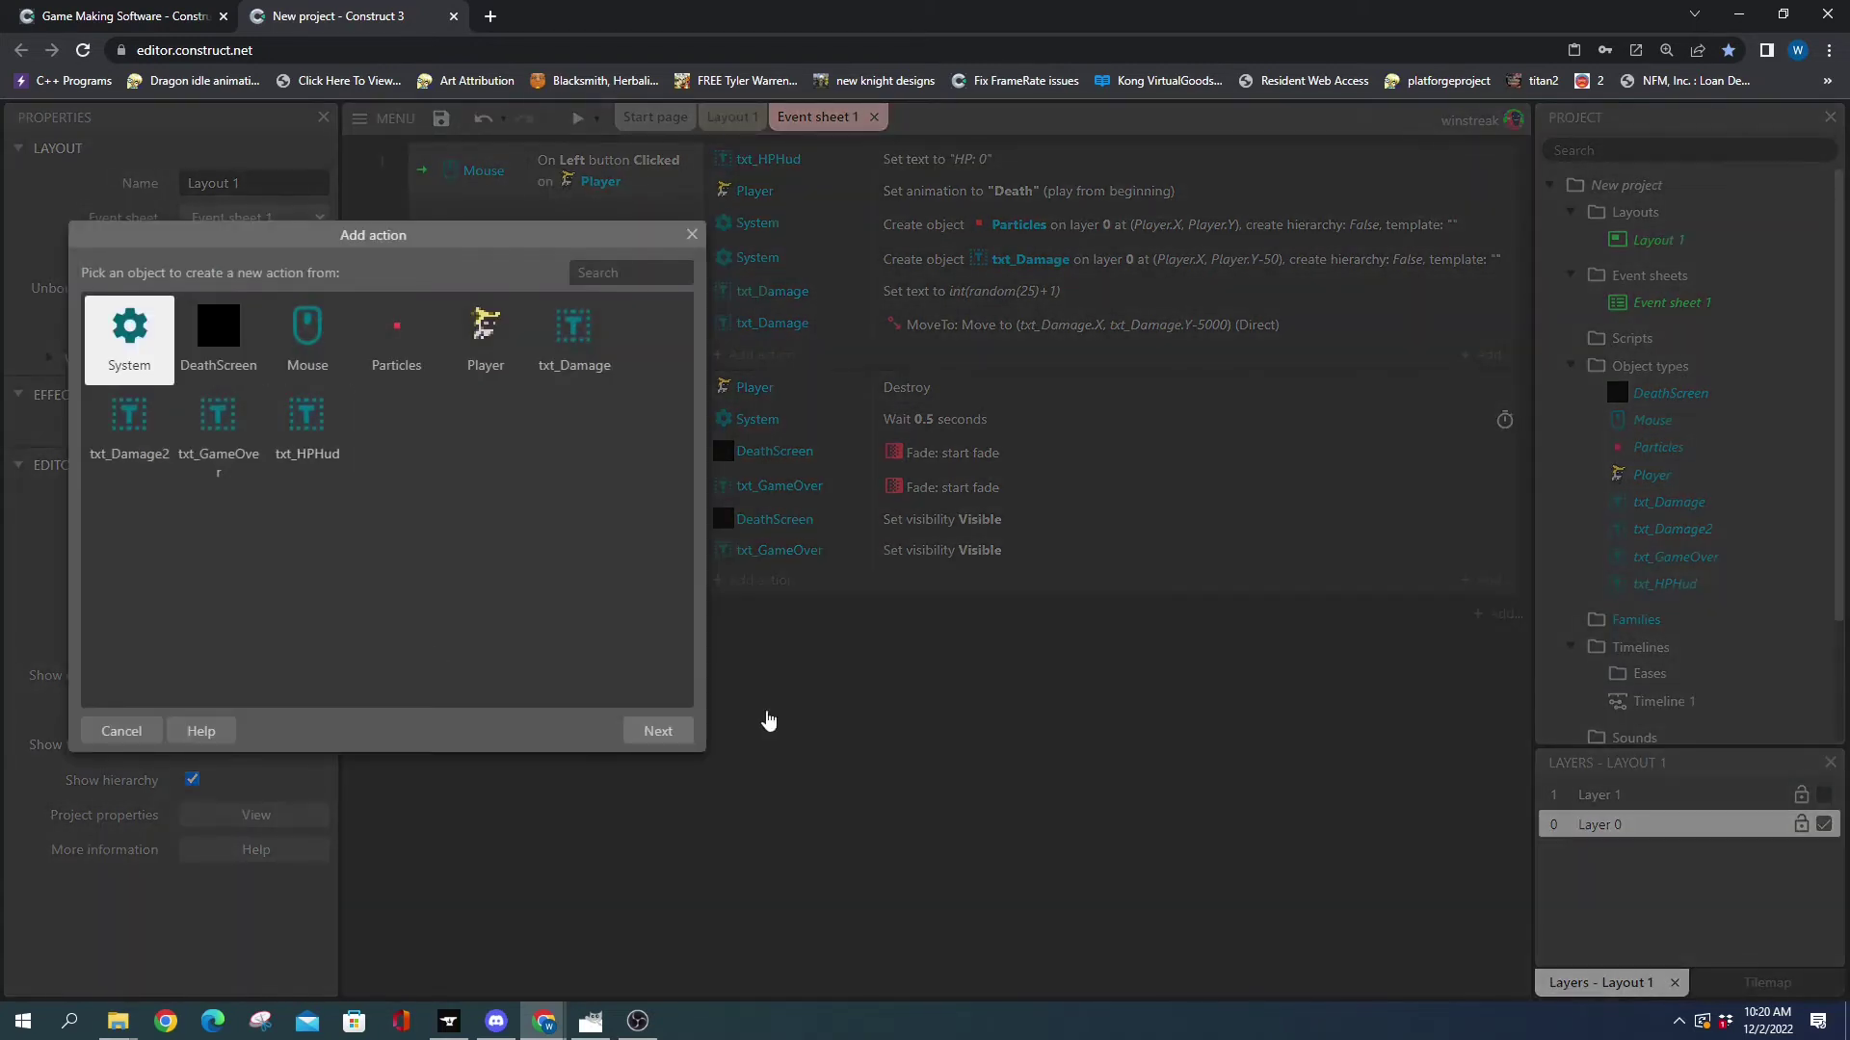
pyautogui.click(112, 452)
pyautogui.doubleClick(125, 357)
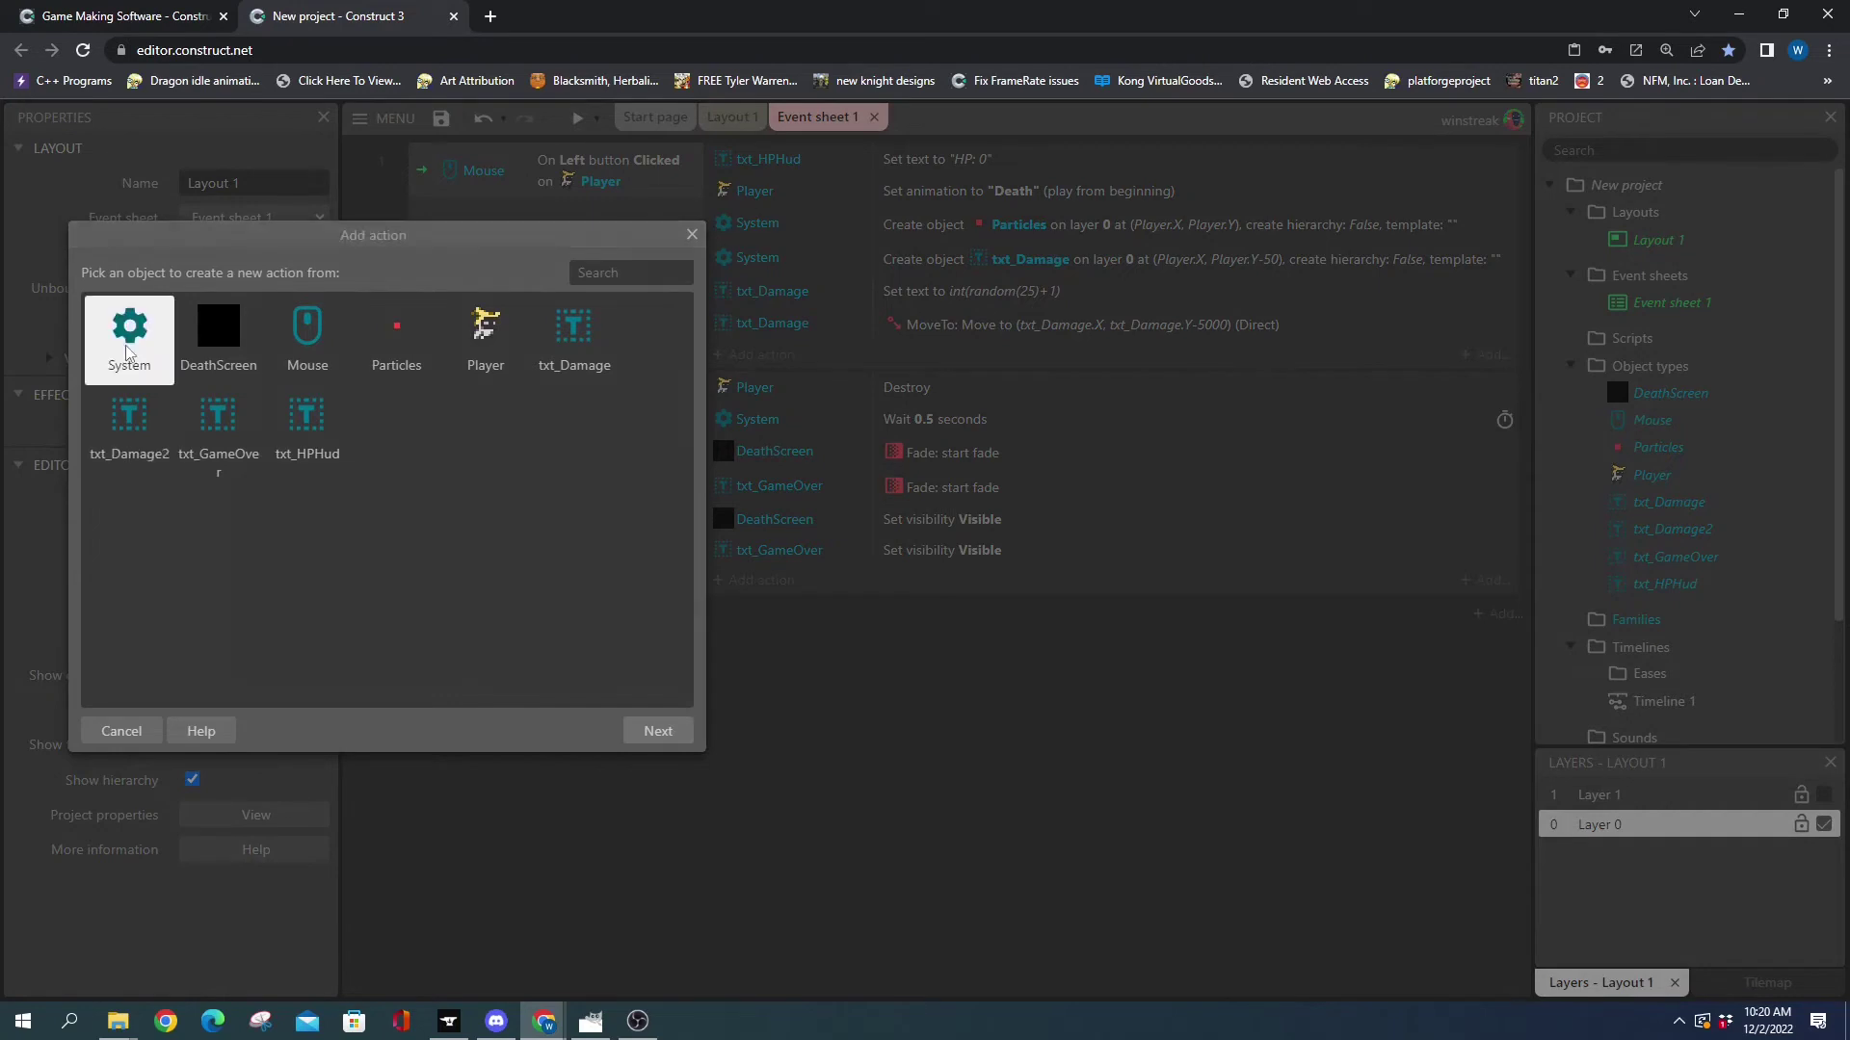
pyautogui.write('create')
pyautogui.doubleClick(236, 374)
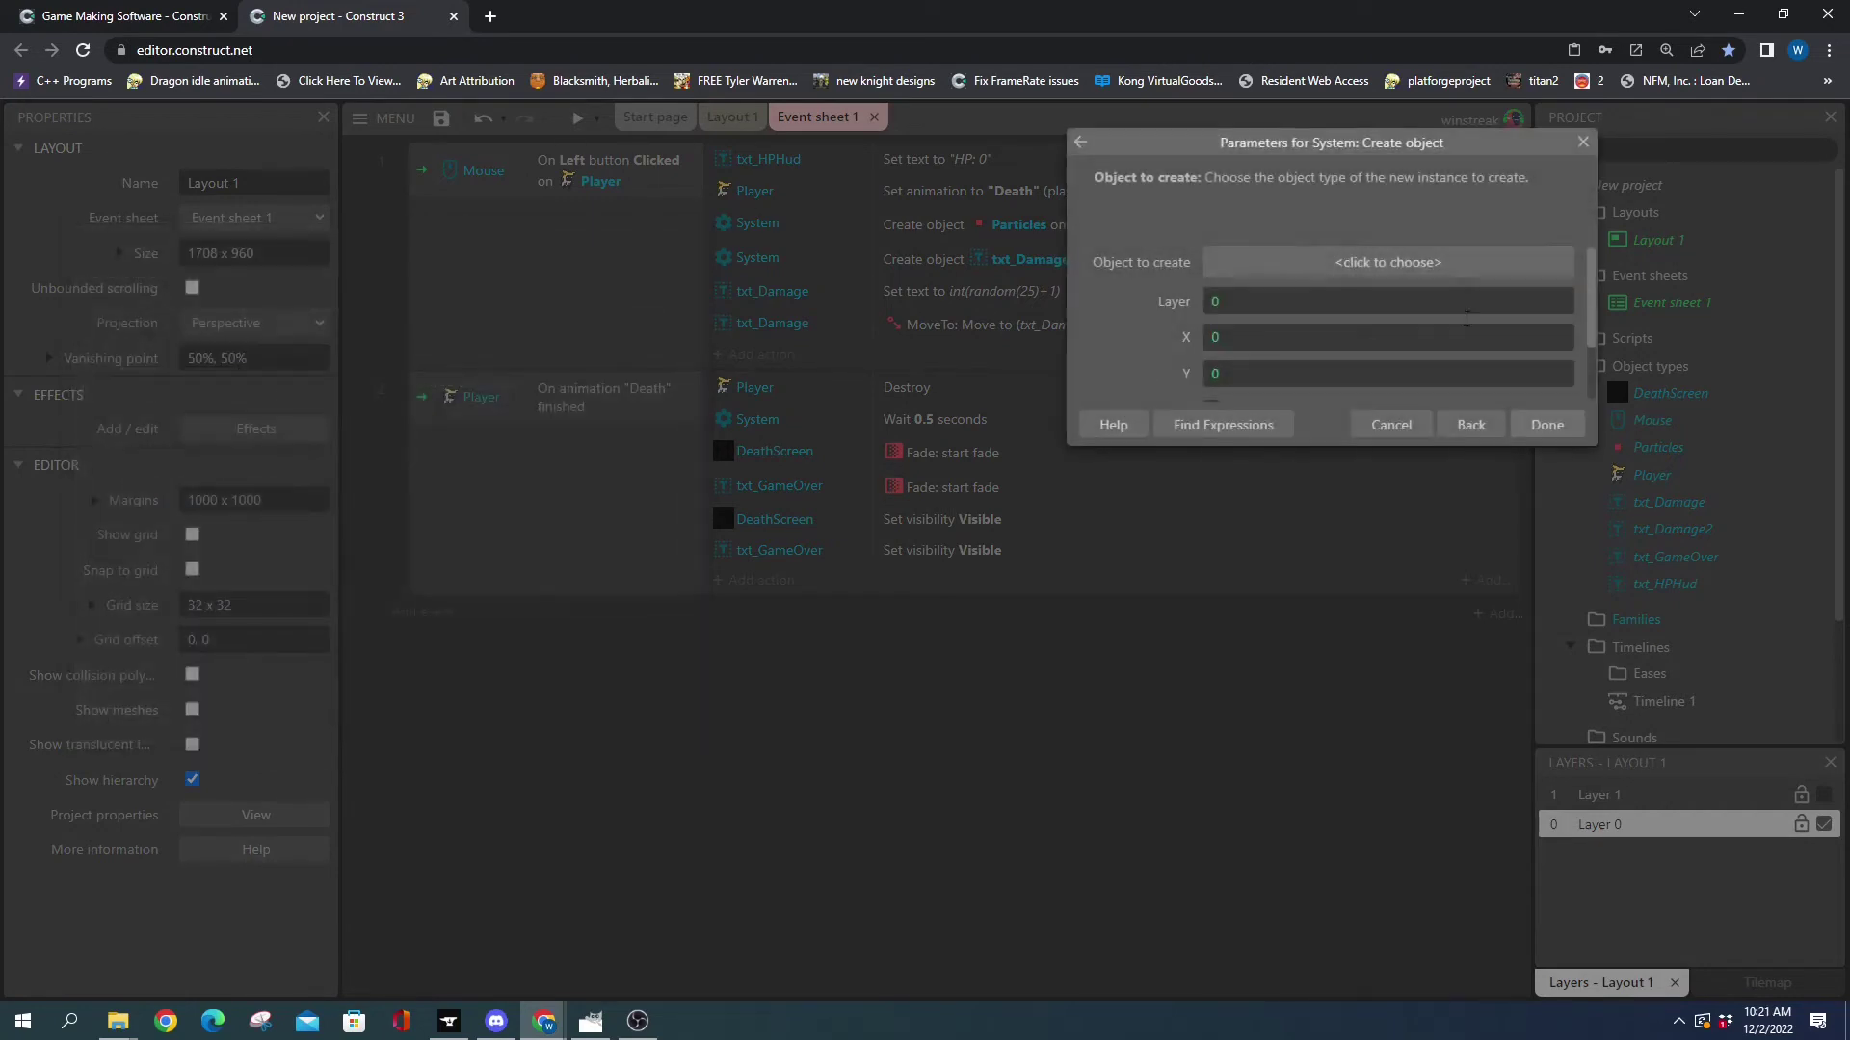
pyautogui.click(1323, 259)
pyautogui.doubleClick(534, 689)
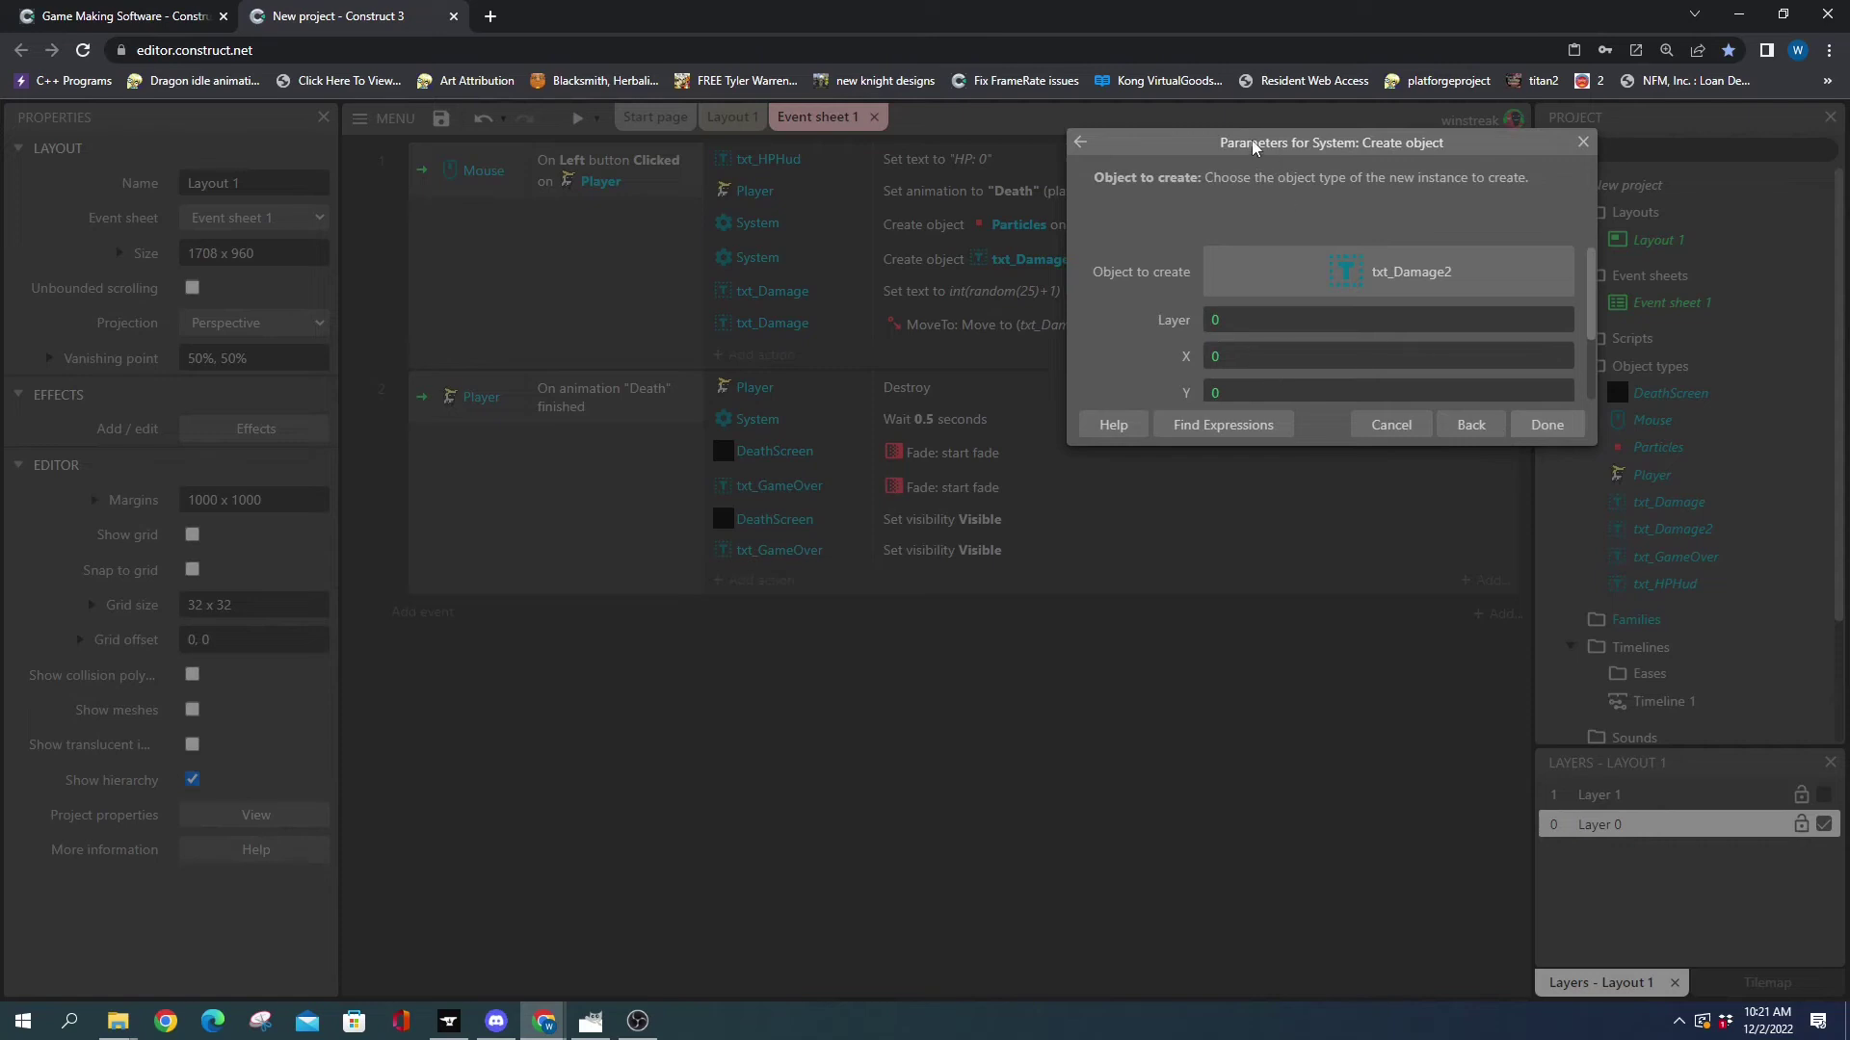
# - Set the create position to txt_Damage.X+3, txt_Damage.Y+3 on layer 0 and confirm
pyautogui.moveTo(1251, 142); pyautogui.dragTo(1170, 301)
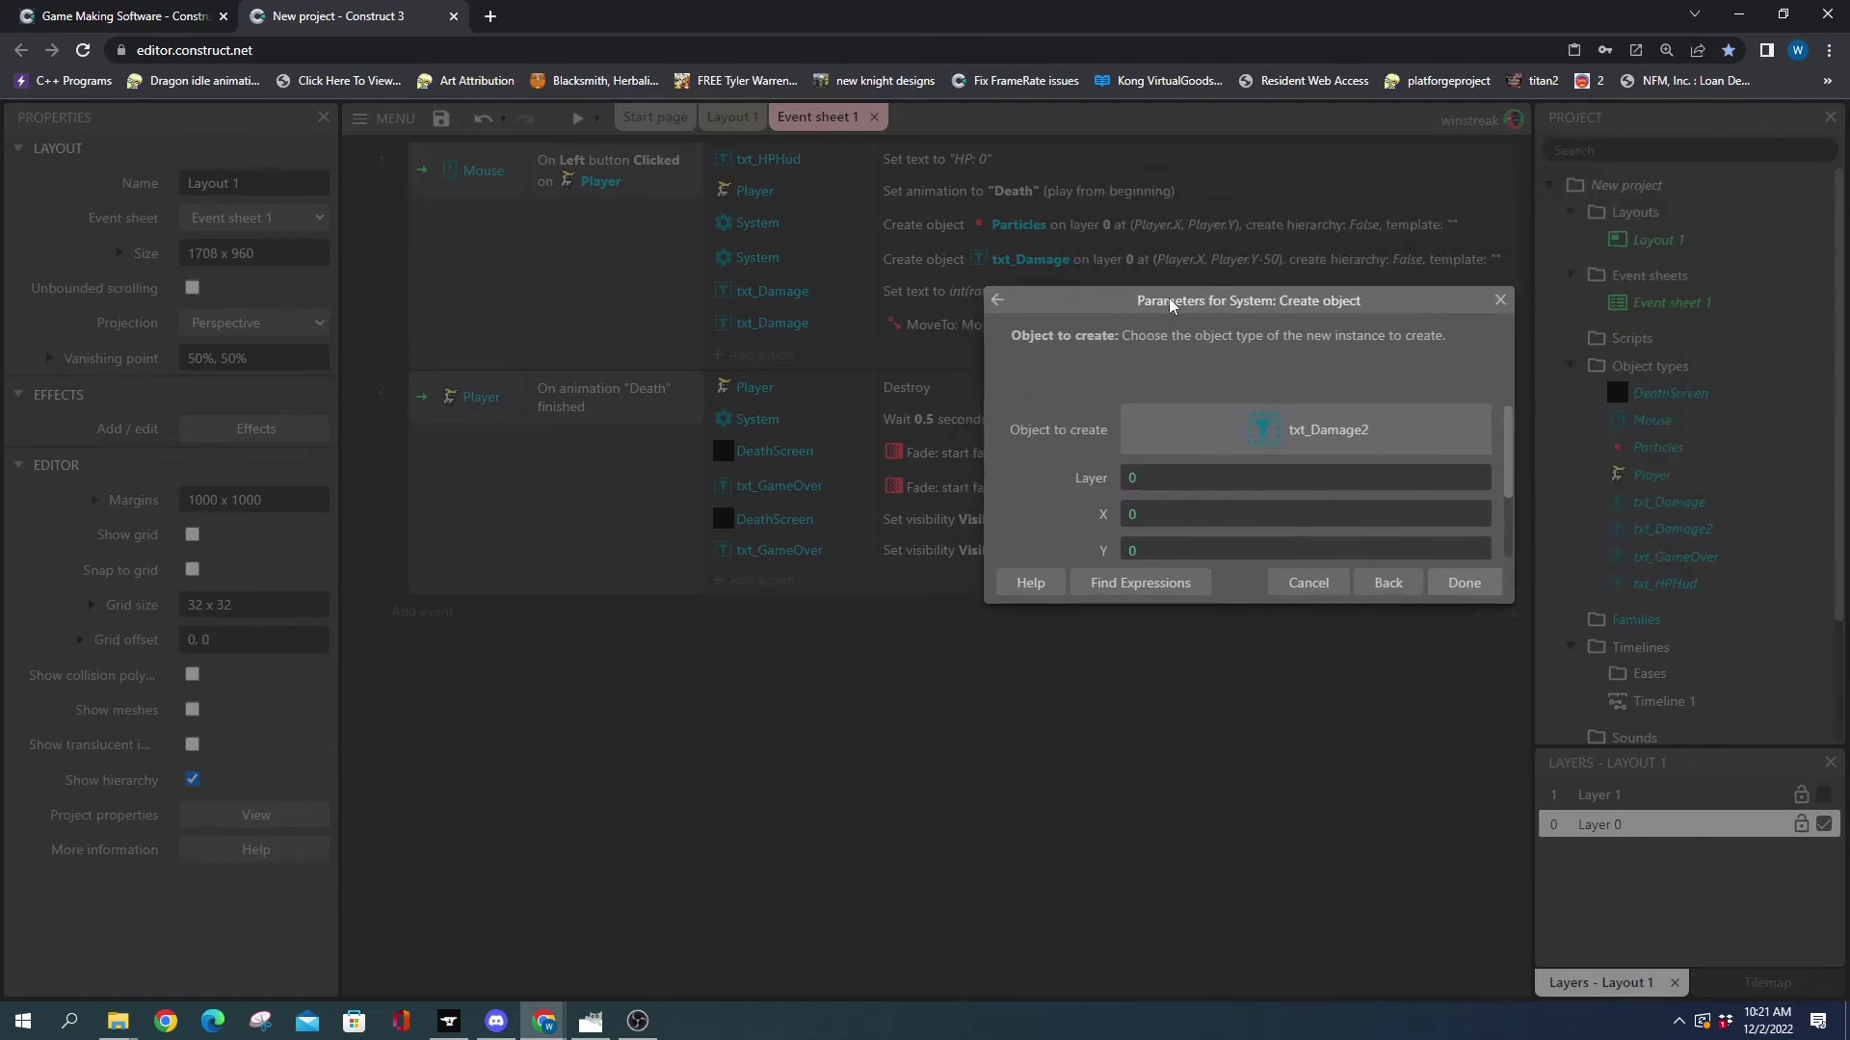
pyautogui.click(1133, 517)
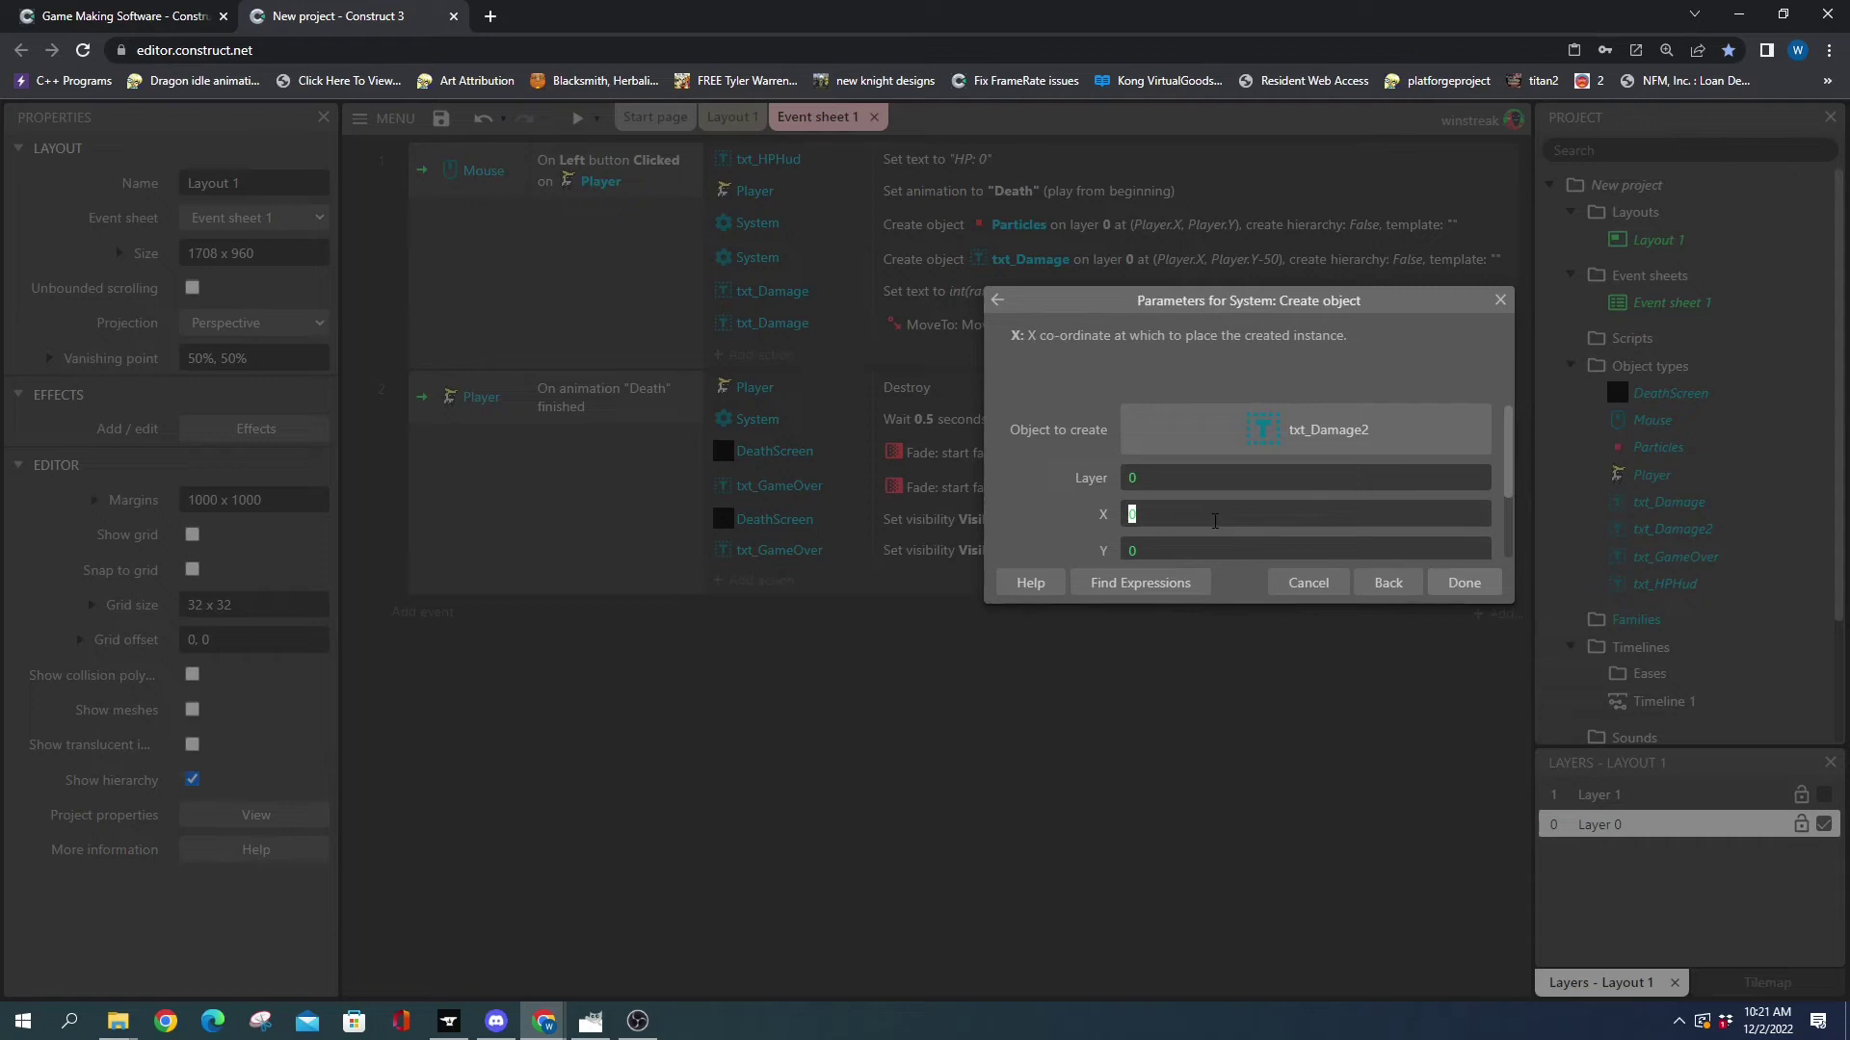
pyautogui.moveTo(1216, 301); pyautogui.dragTo(1217, 306)
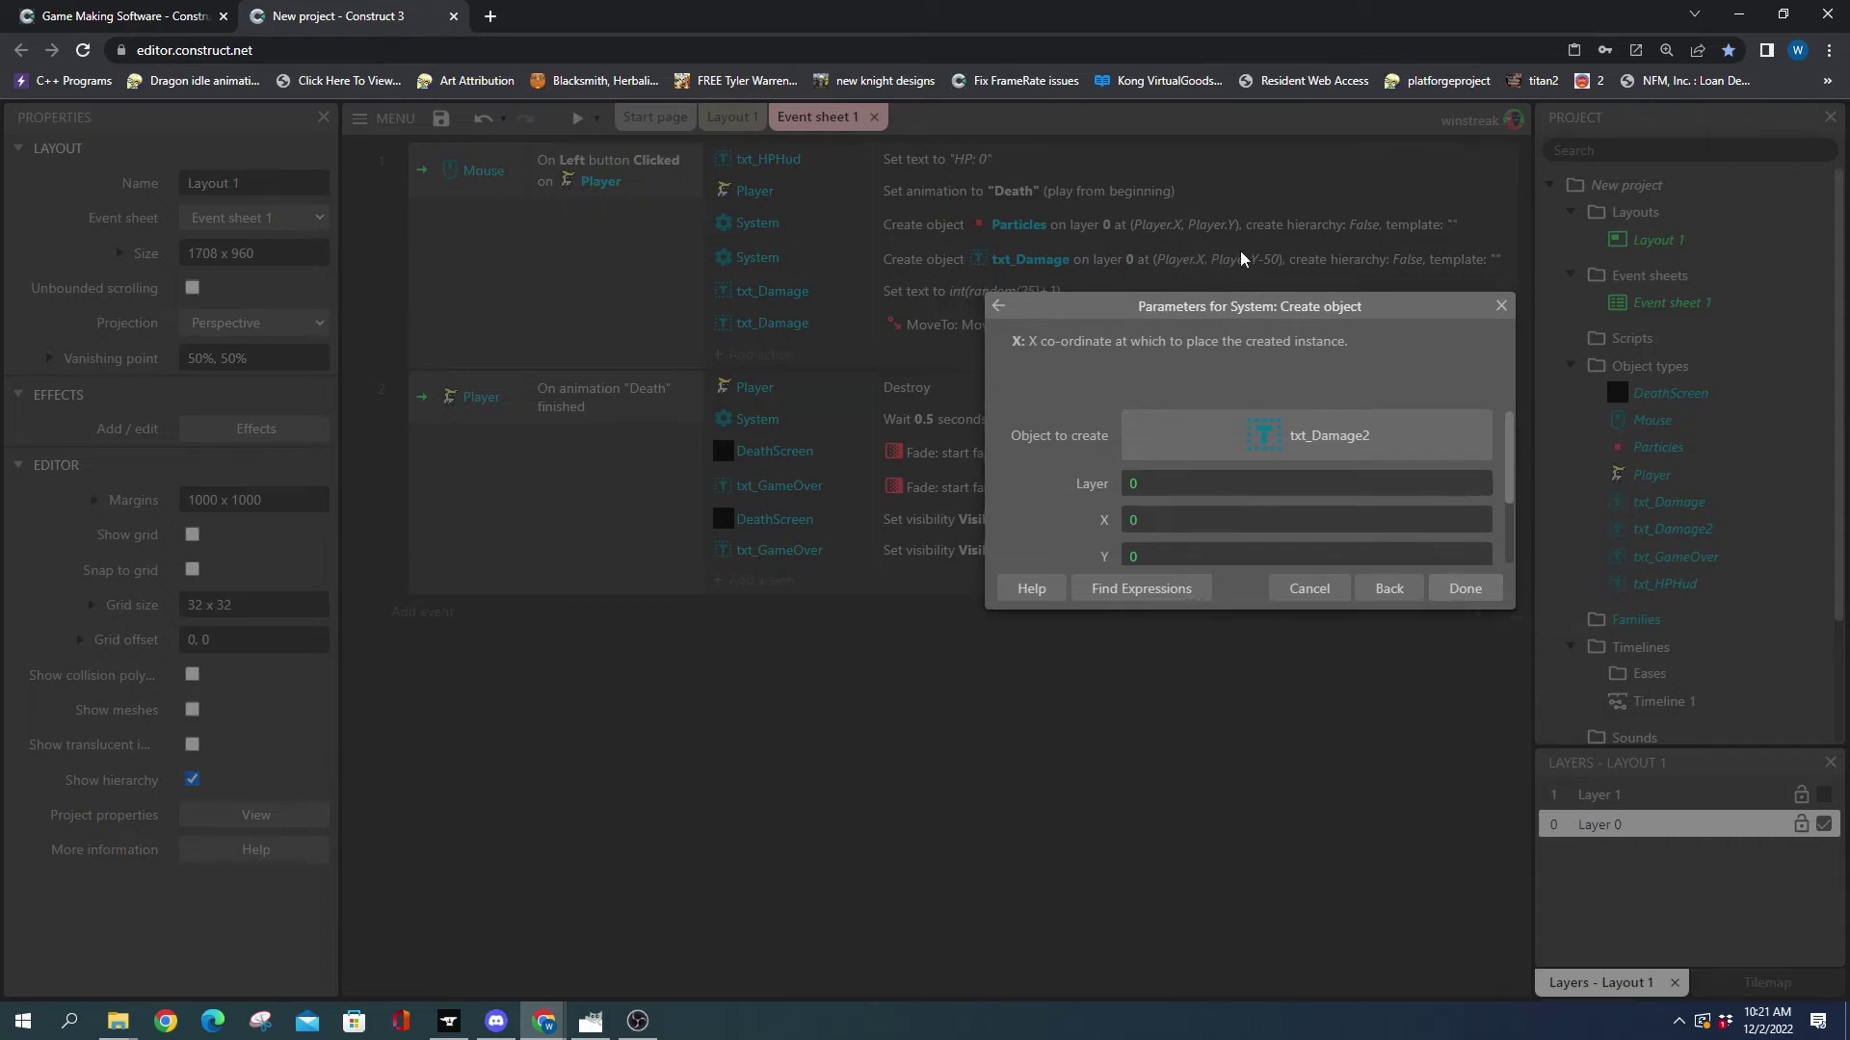
pyautogui.click(1127, 521)
pyautogui.write('txt_Damage.X')
pyautogui.press('Tab')
pyautogui.write('tx')
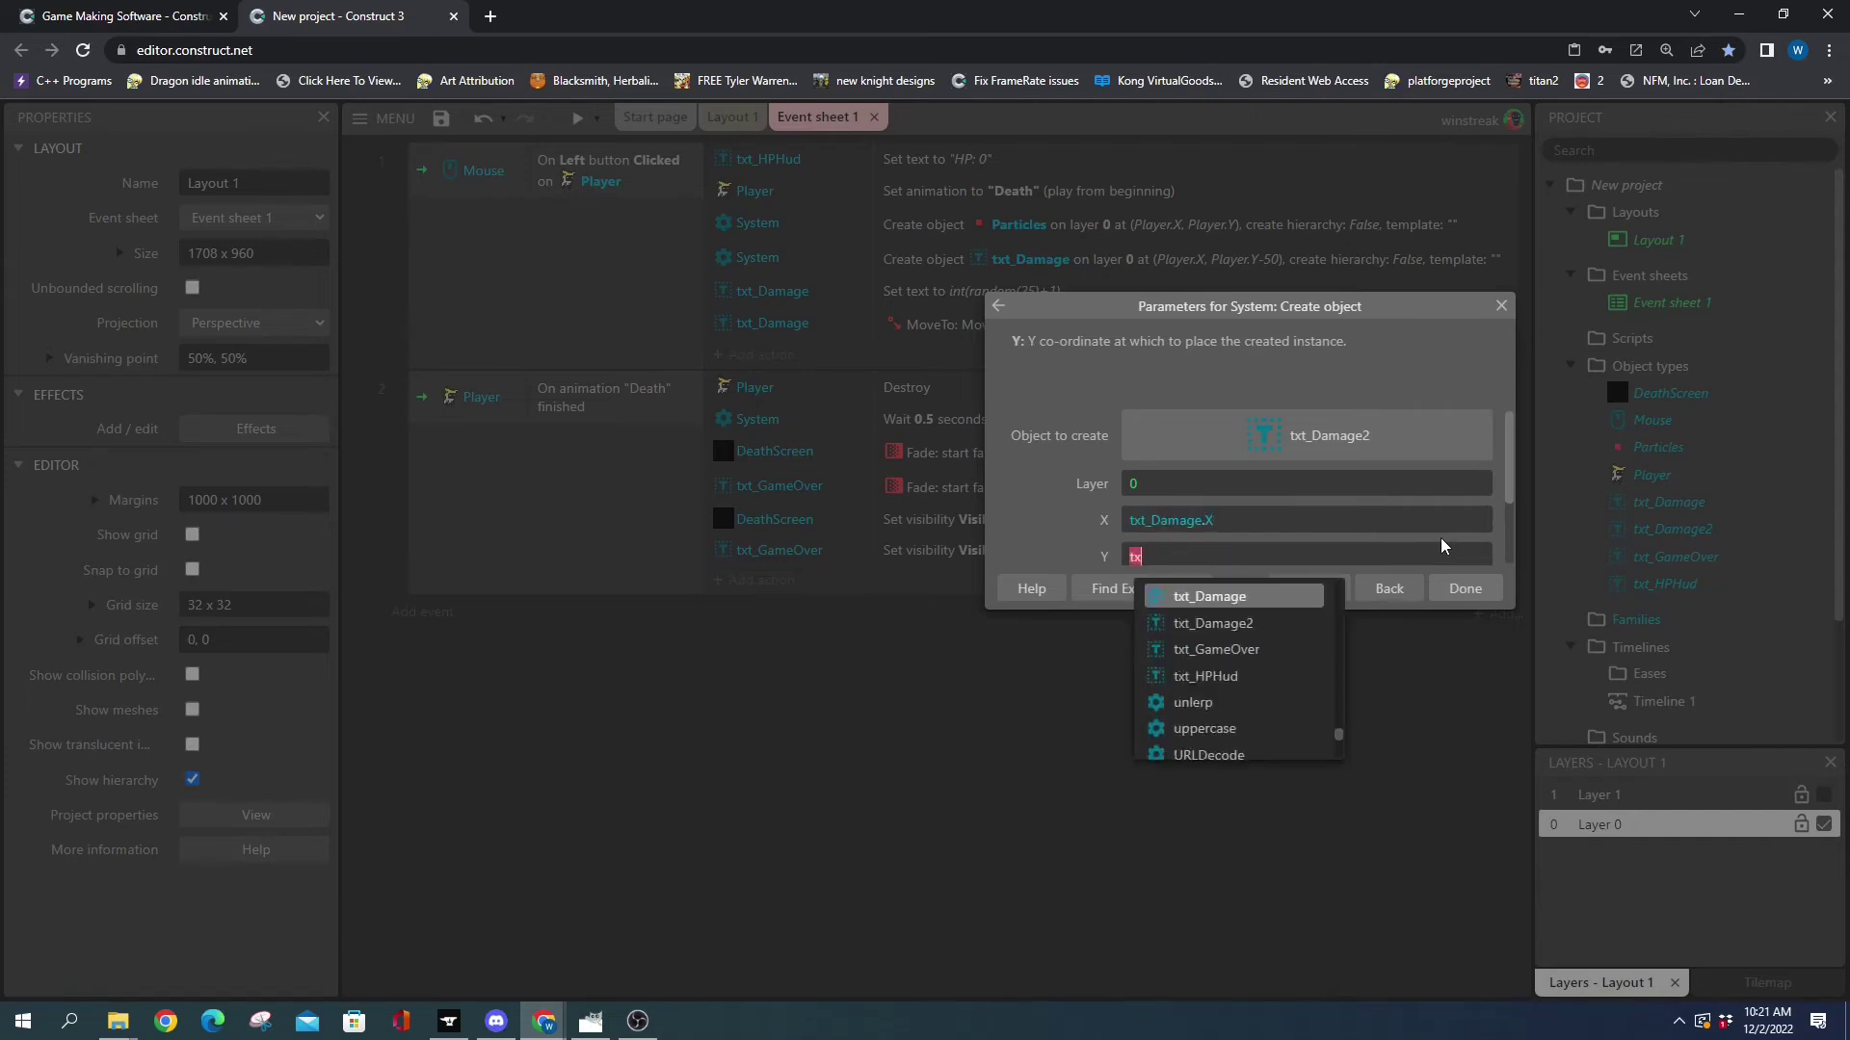
pyautogui.write('t_Damage.y')
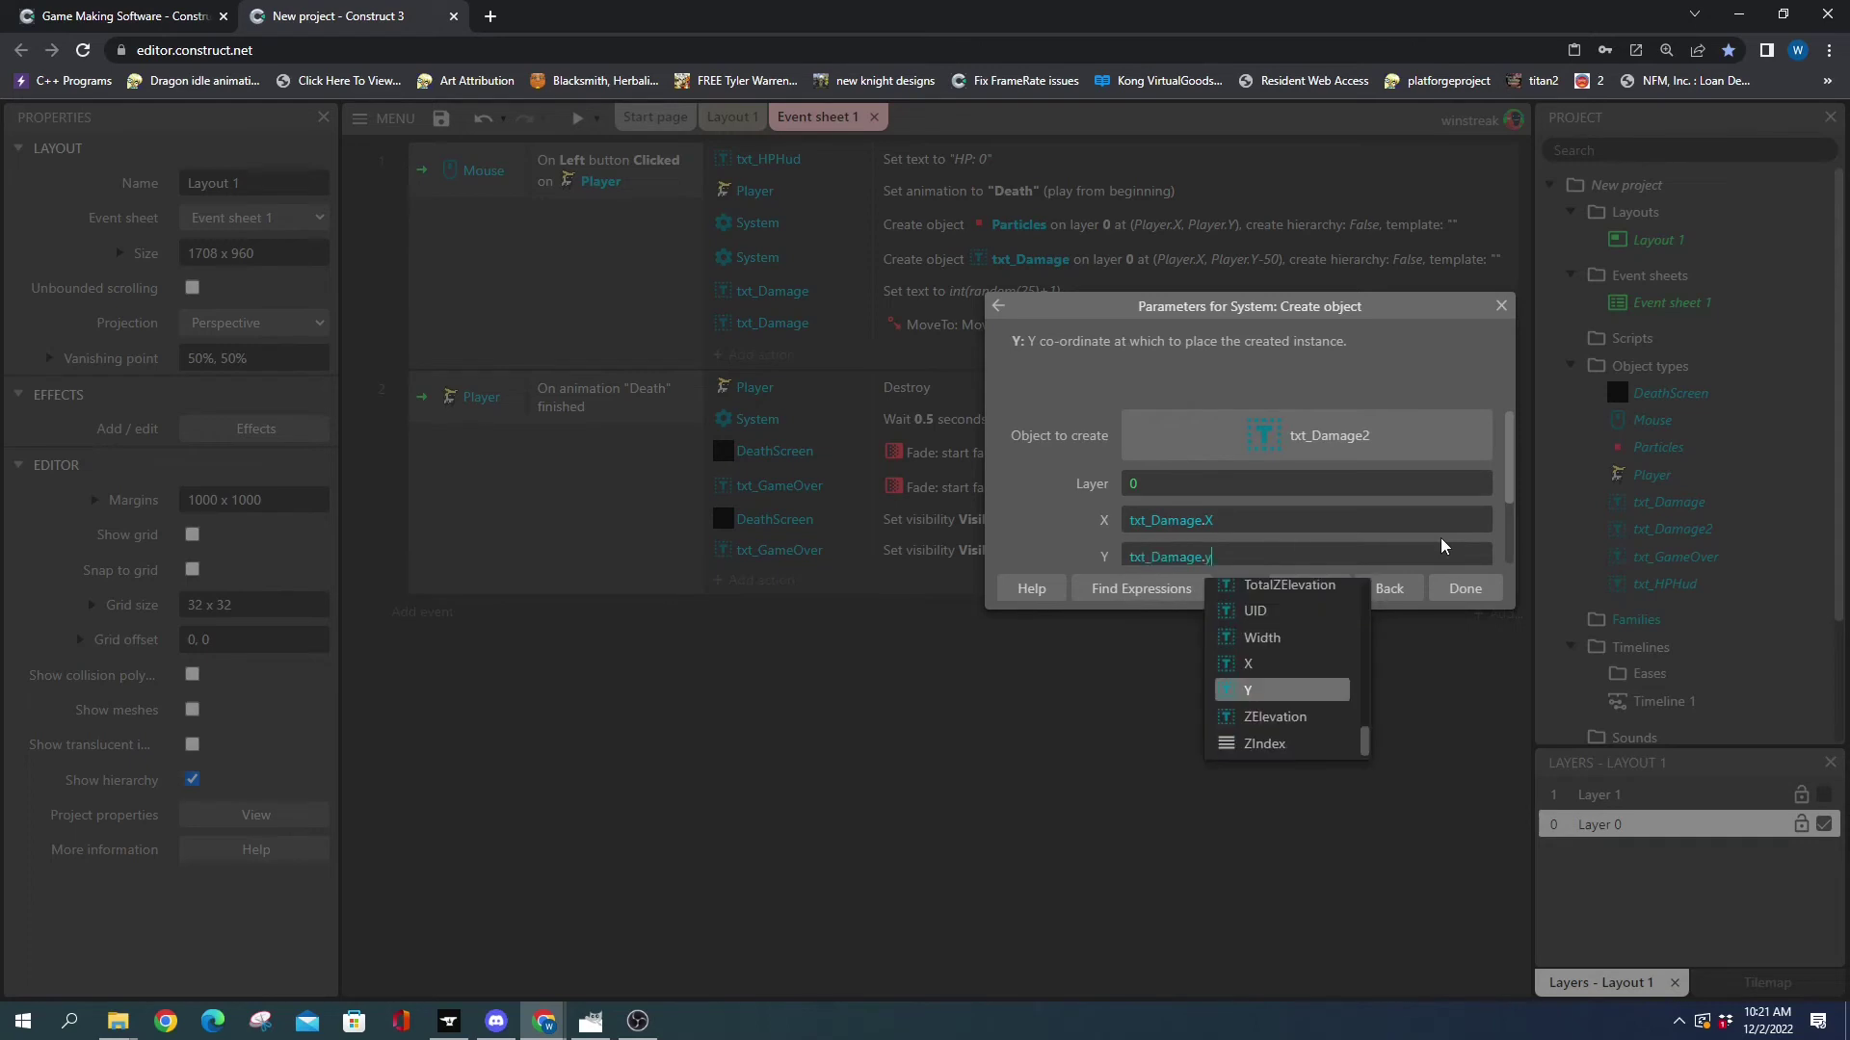
pyautogui.click(1372, 521)
pyautogui.write('+')
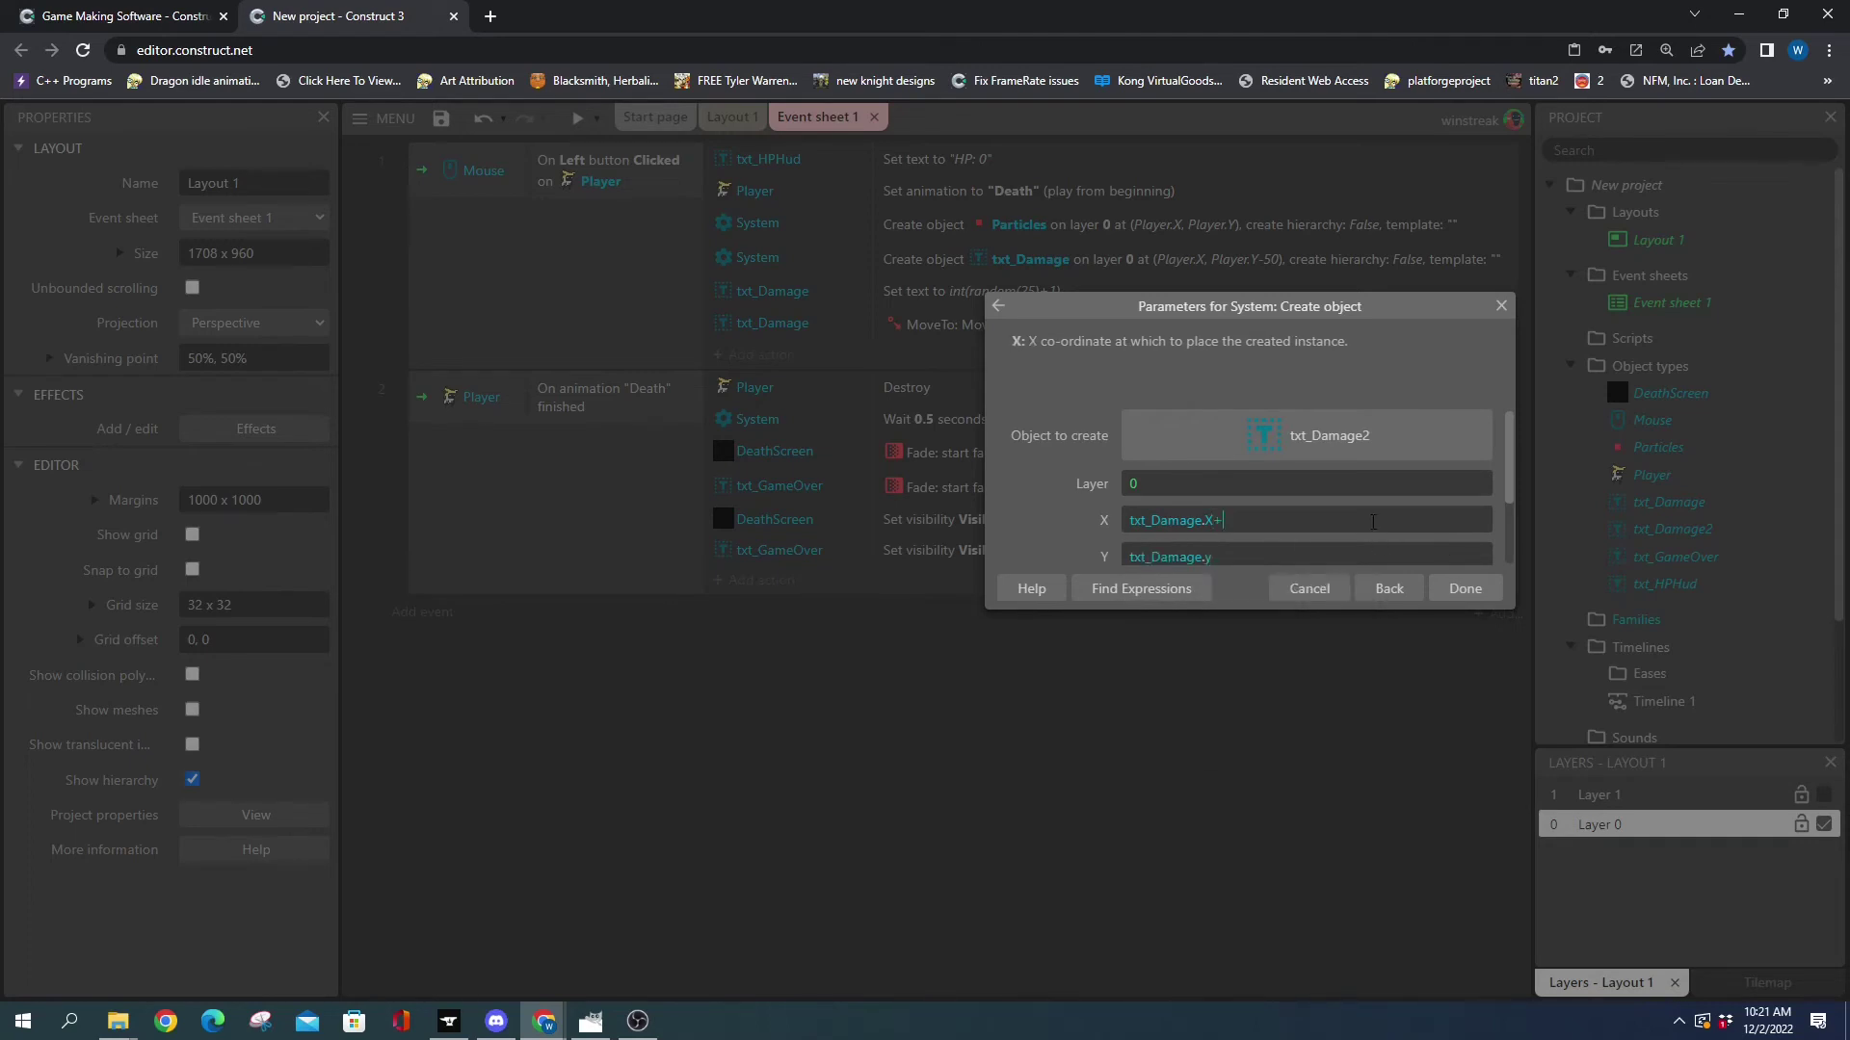
pyautogui.write('3')
pyautogui.press('Tab')
pyautogui.press('End')
pyautogui.write('+3')
pyautogui.press('Return')
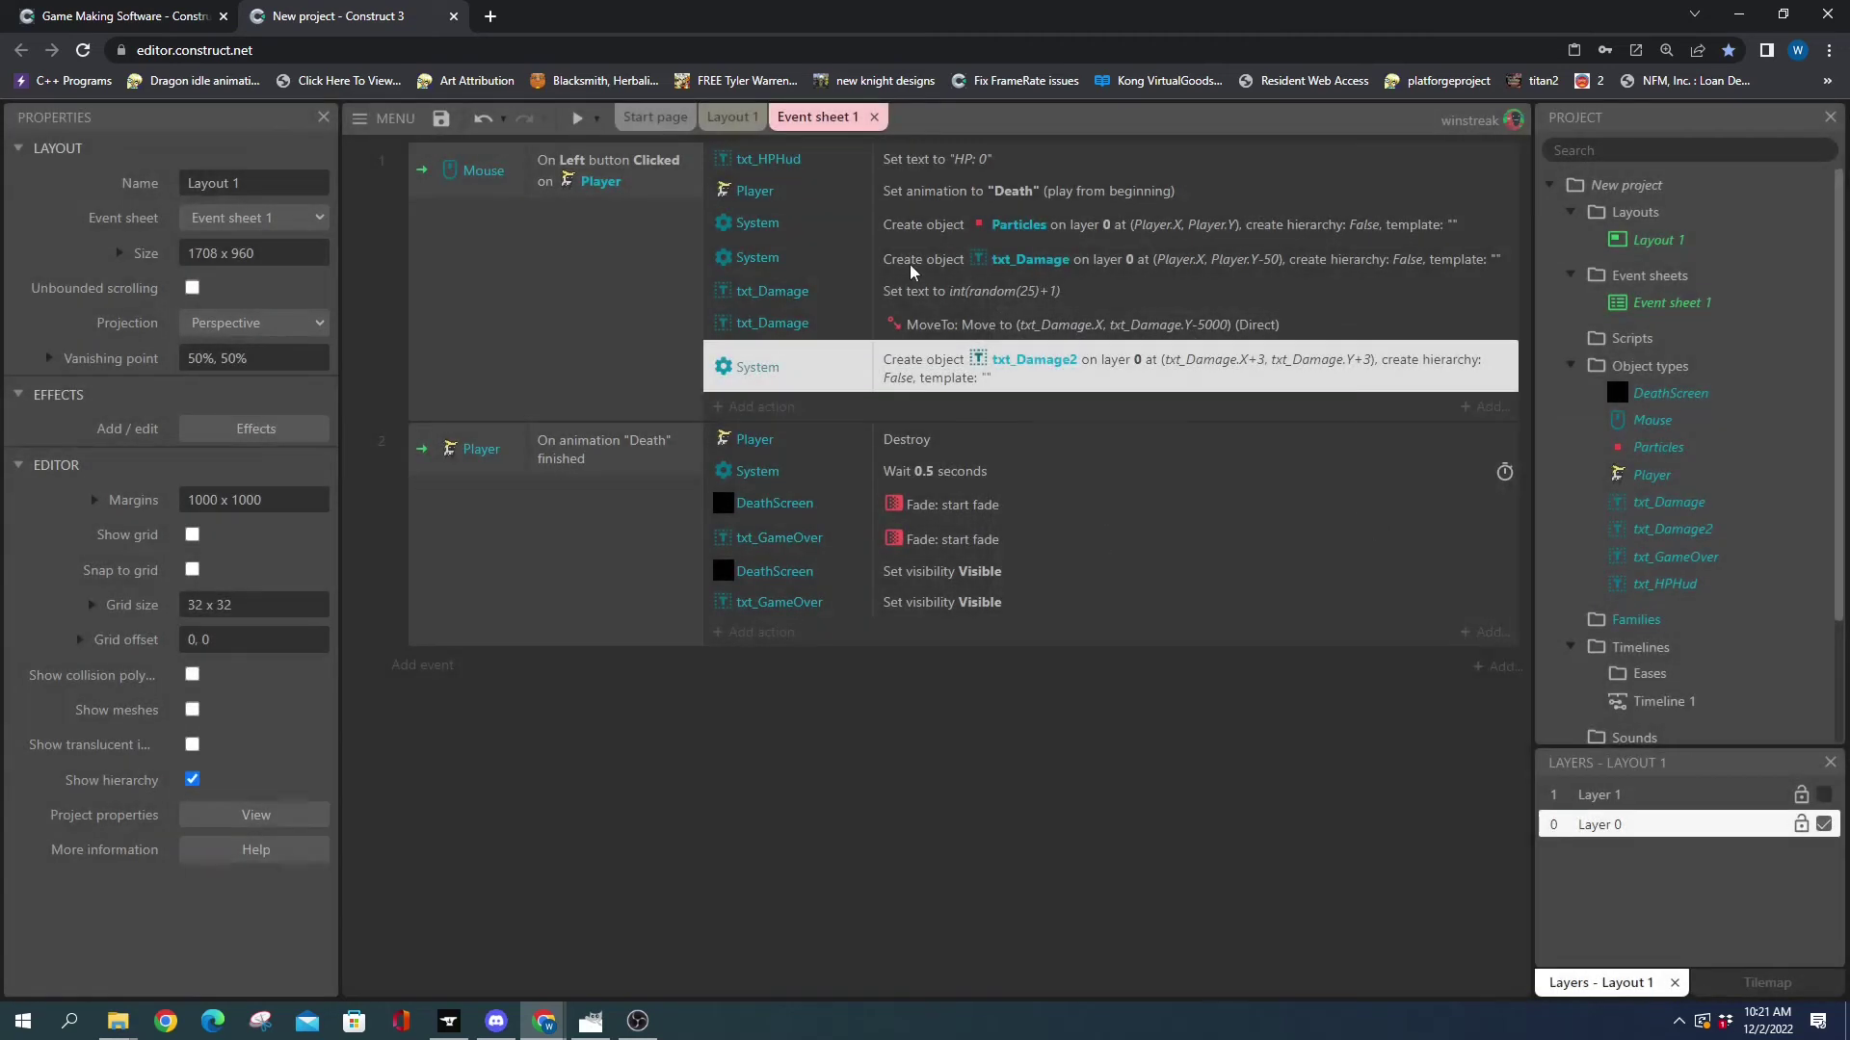
# - Select txt_Damage2 on Layout 1 and remove its DestroyOutsideLayout behavior
pyautogui.click(729, 116)
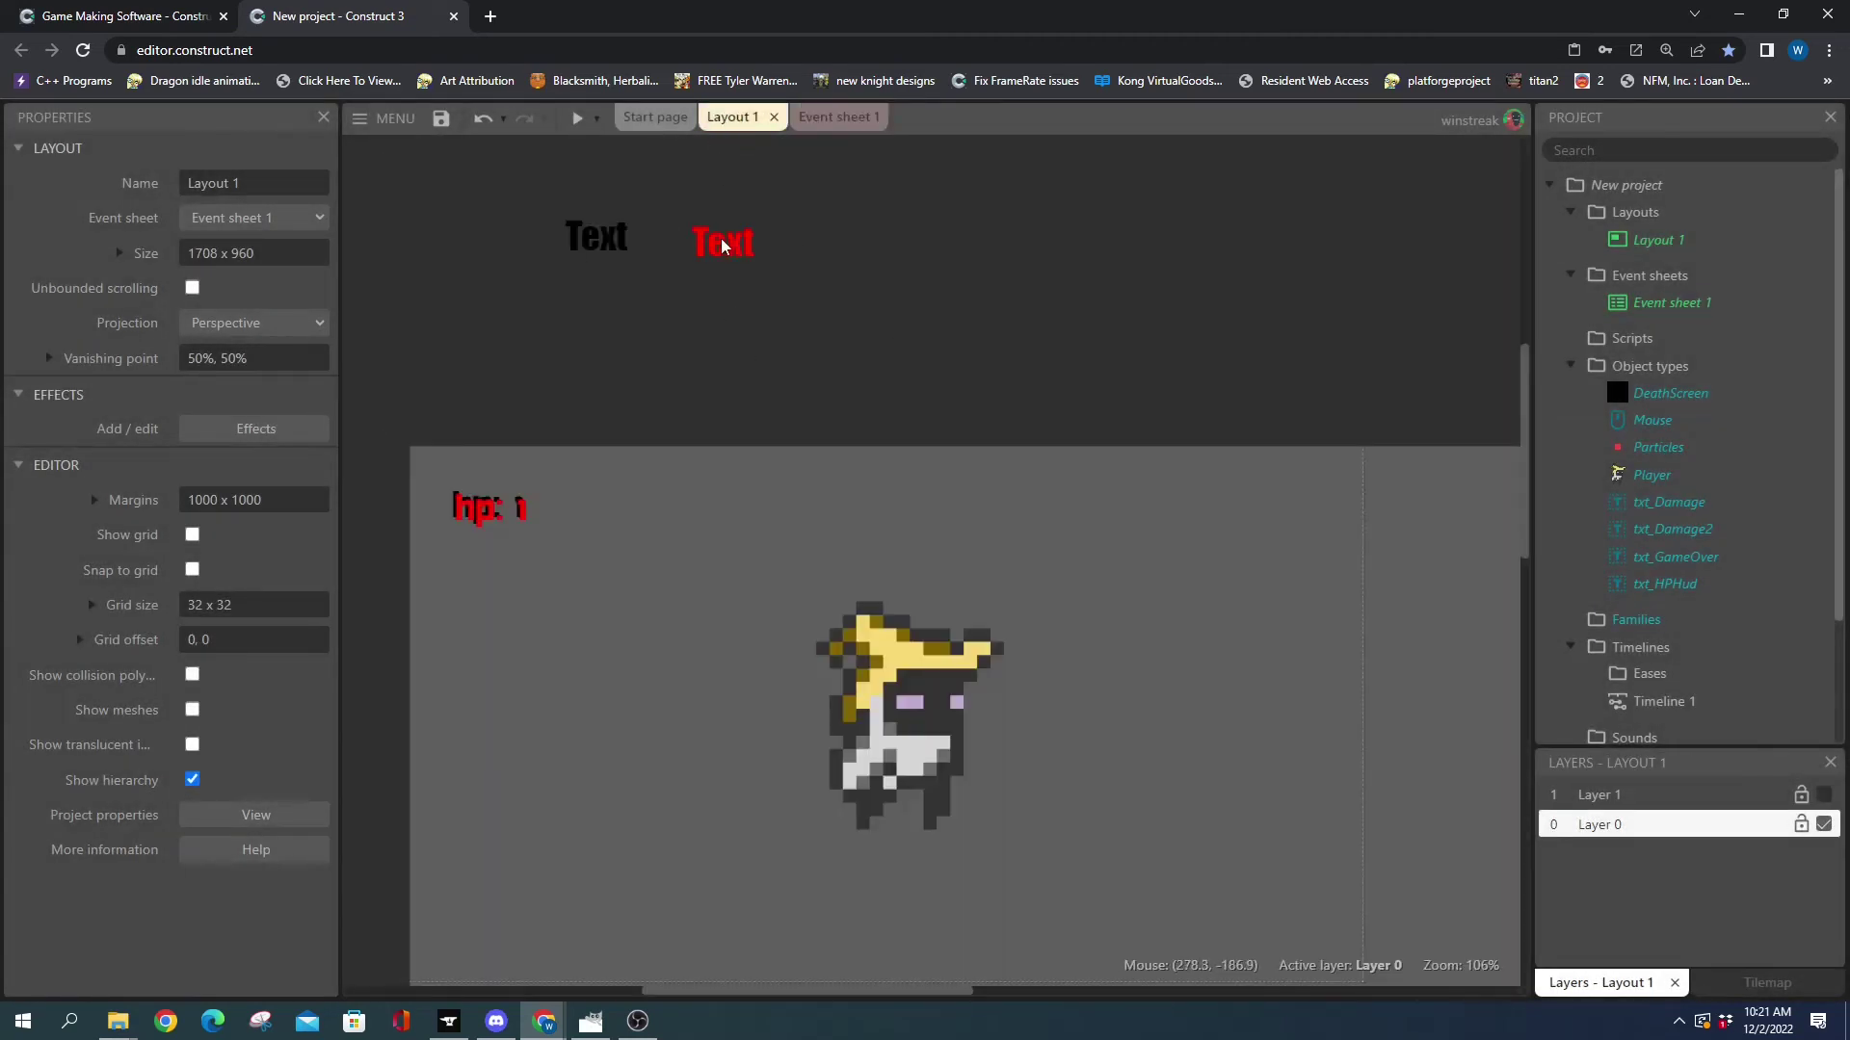
pyautogui.click(715, 244)
pyautogui.scroll(-4, 238, 609)
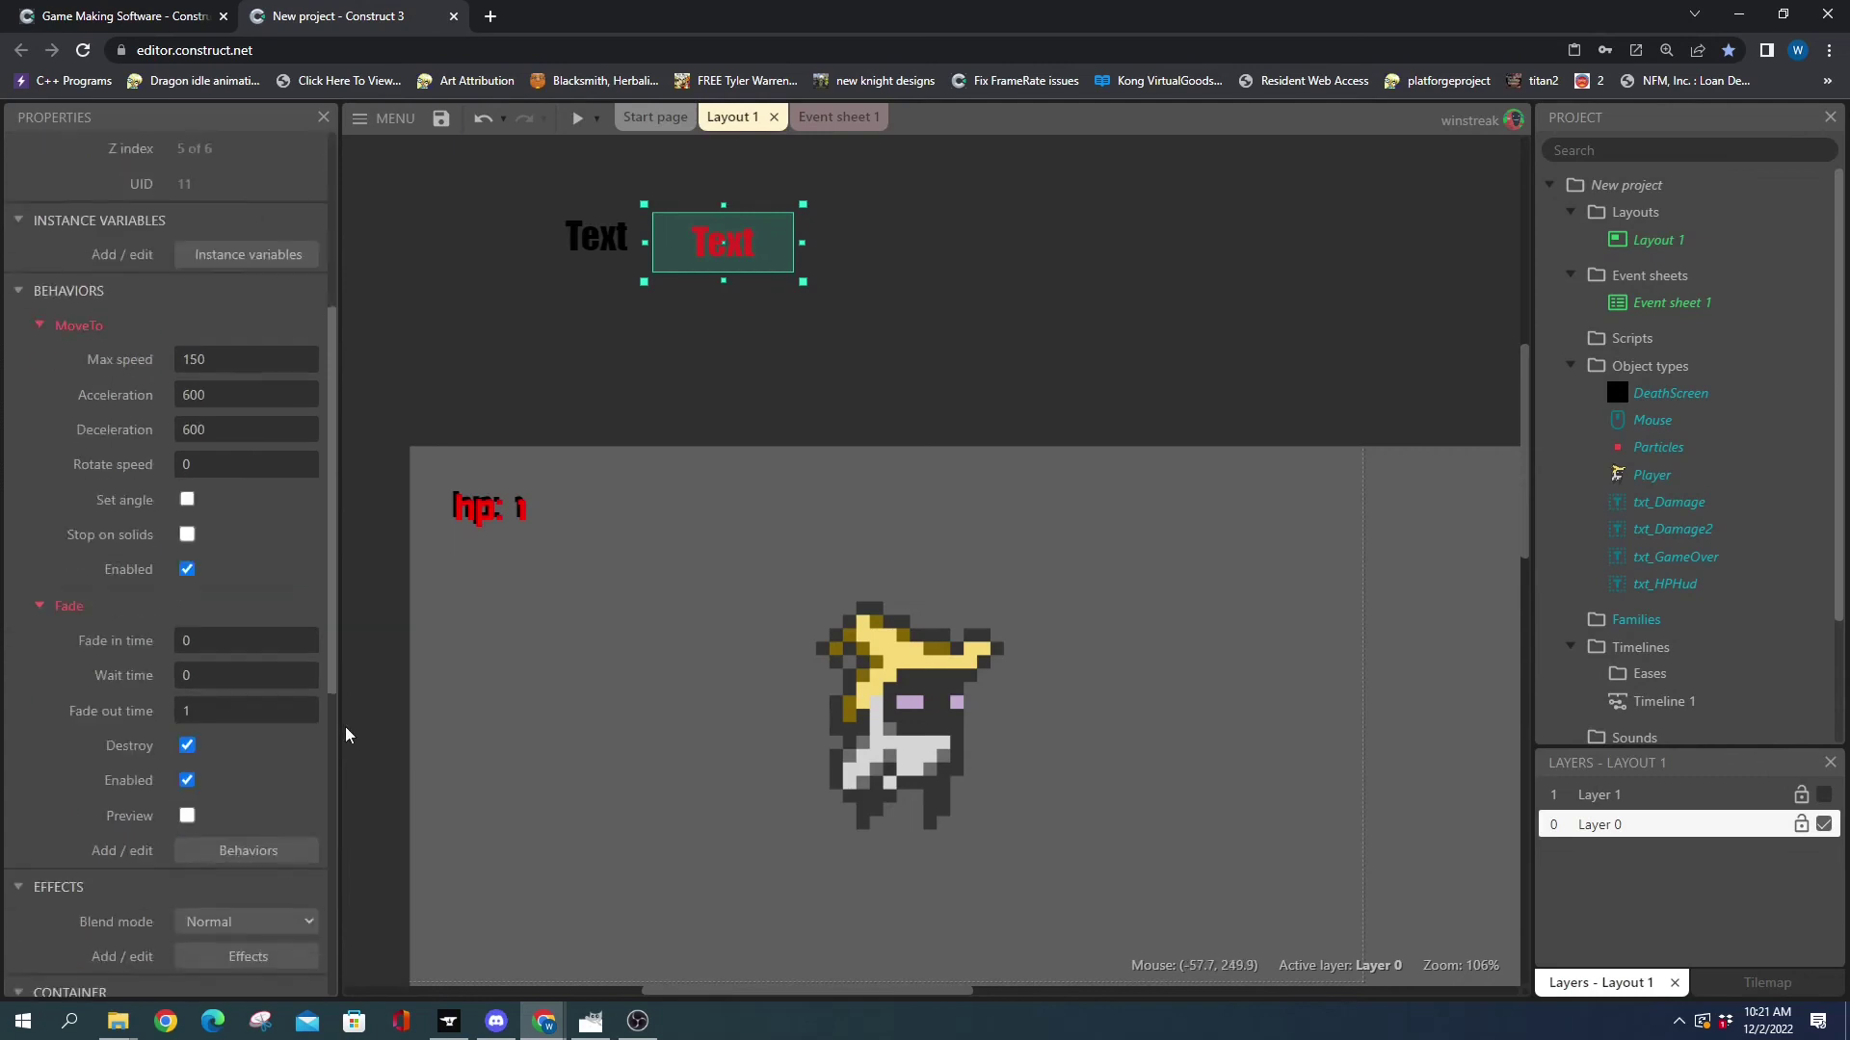
pyautogui.scroll(-3, 113, 517)
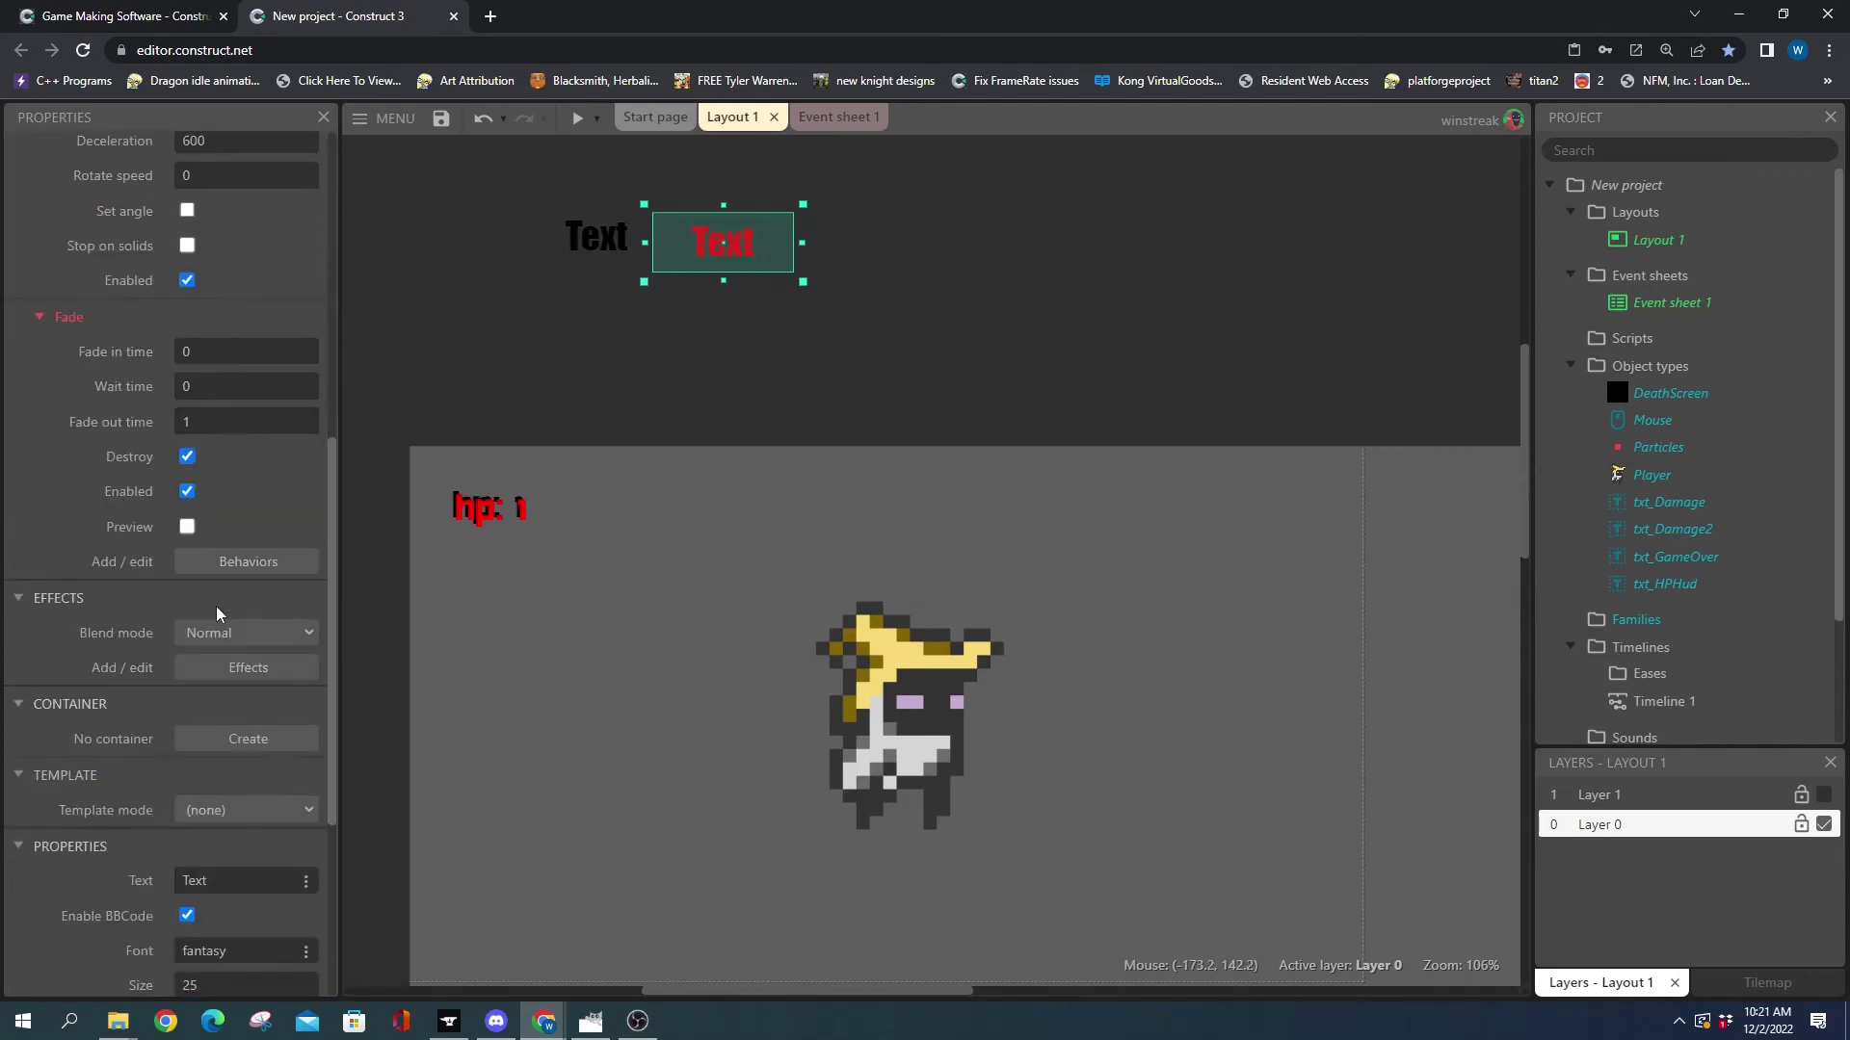
pyautogui.click(248, 563)
pyautogui.click(829, 695)
pyautogui.doubleClick(962, 584)
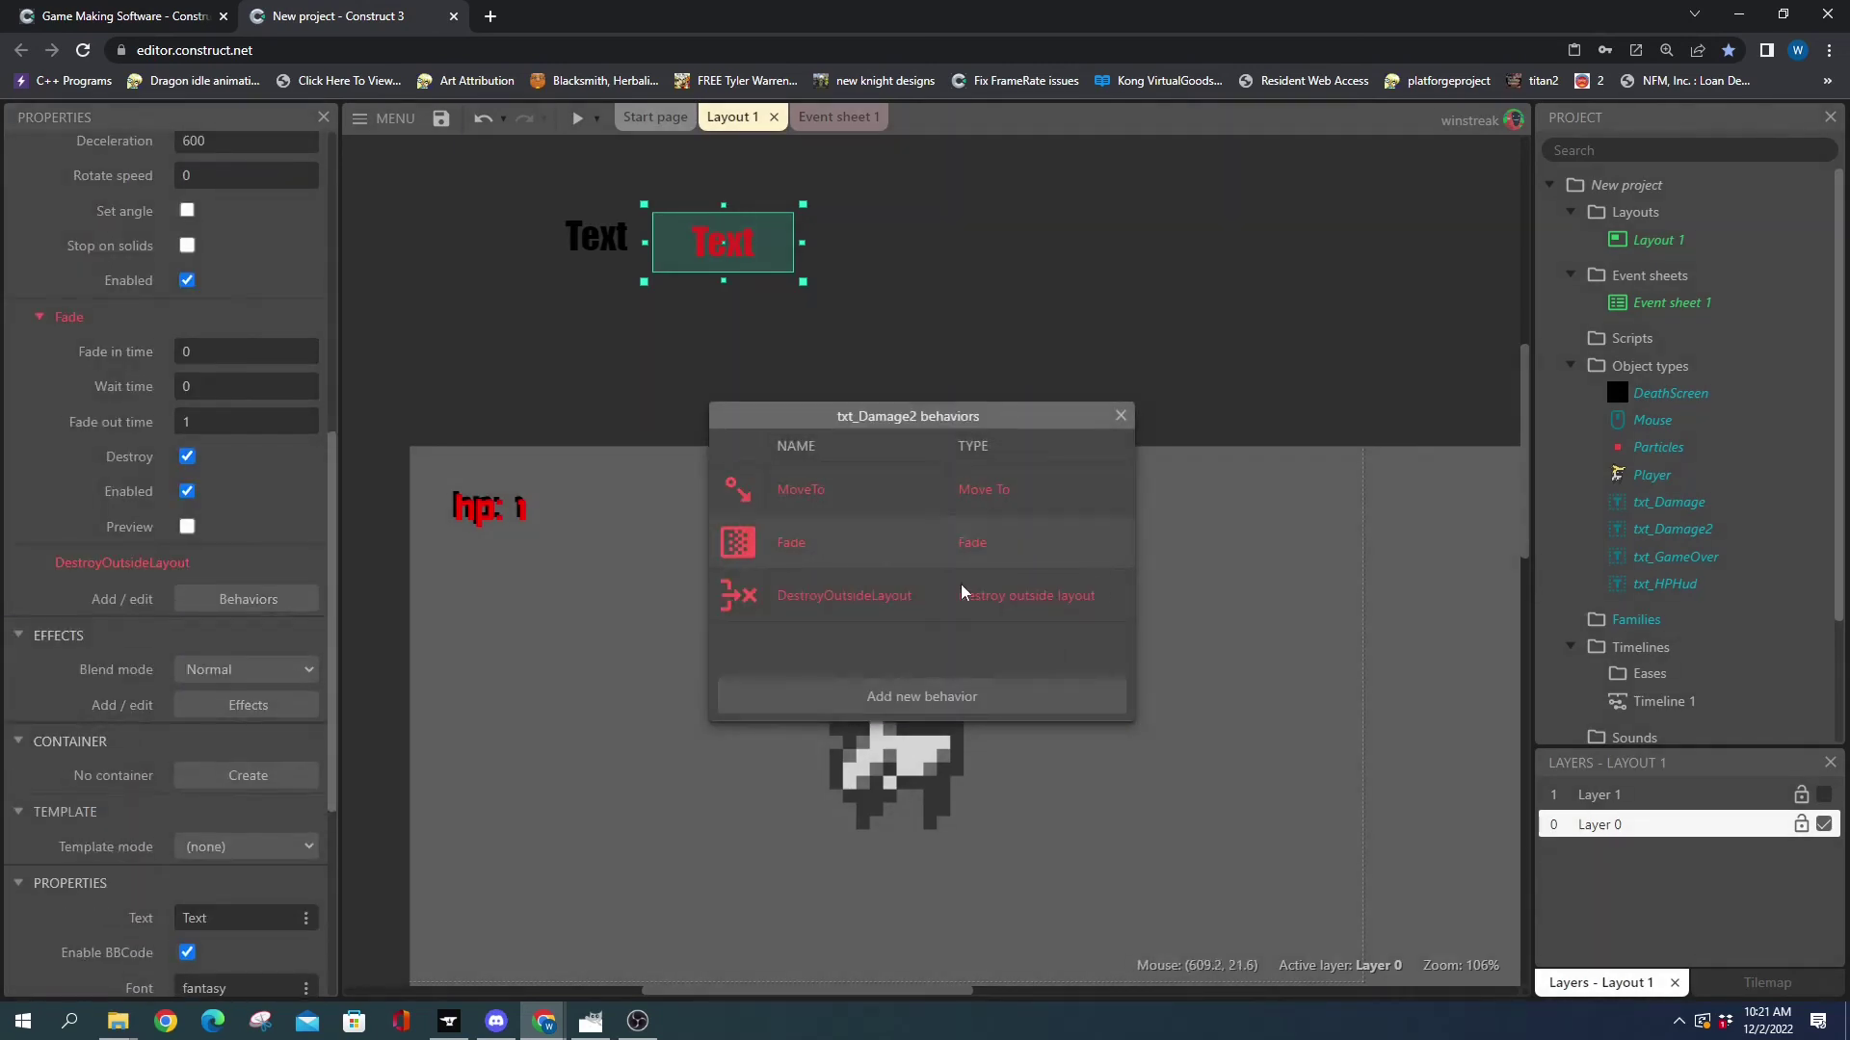
pyautogui.click(829, 595)
pyautogui.press('Delete')
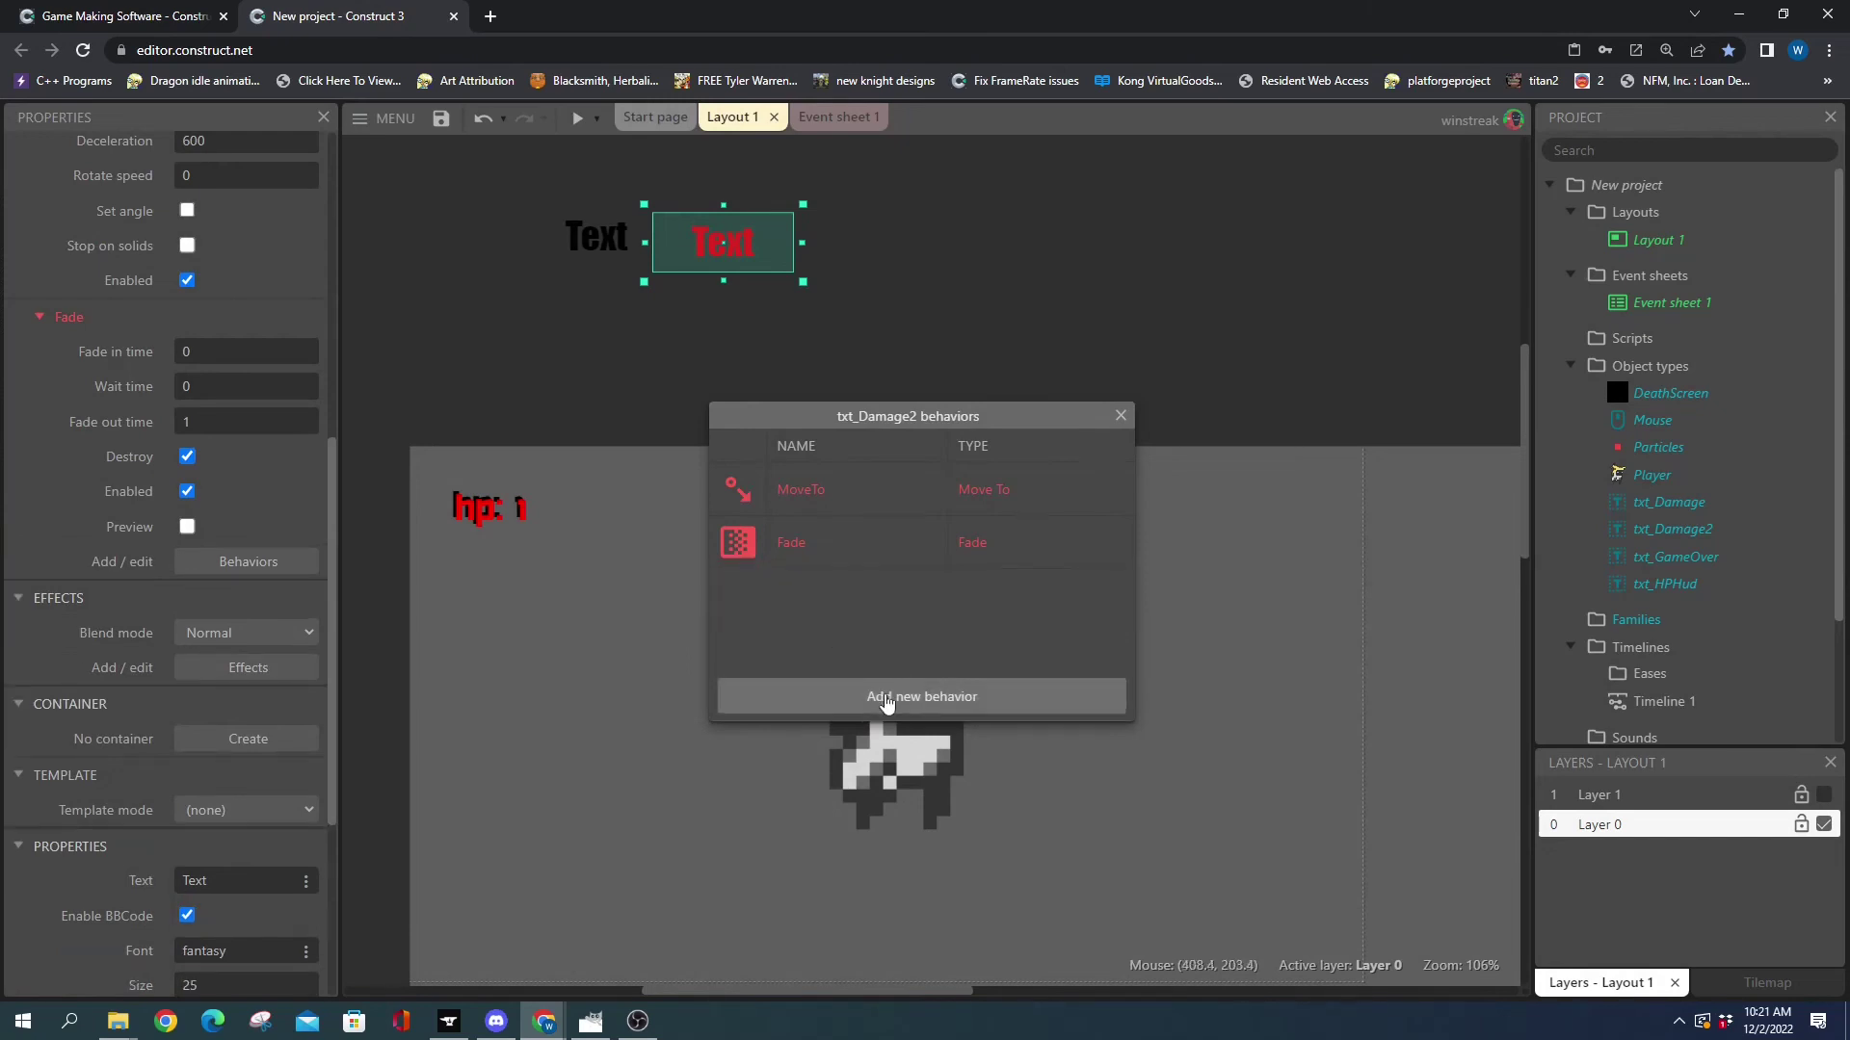
# - Add the Pin behavior to txt_Damage2 and return to Event sheet 1
pyautogui.click(891, 695)
pyautogui.write('pi')
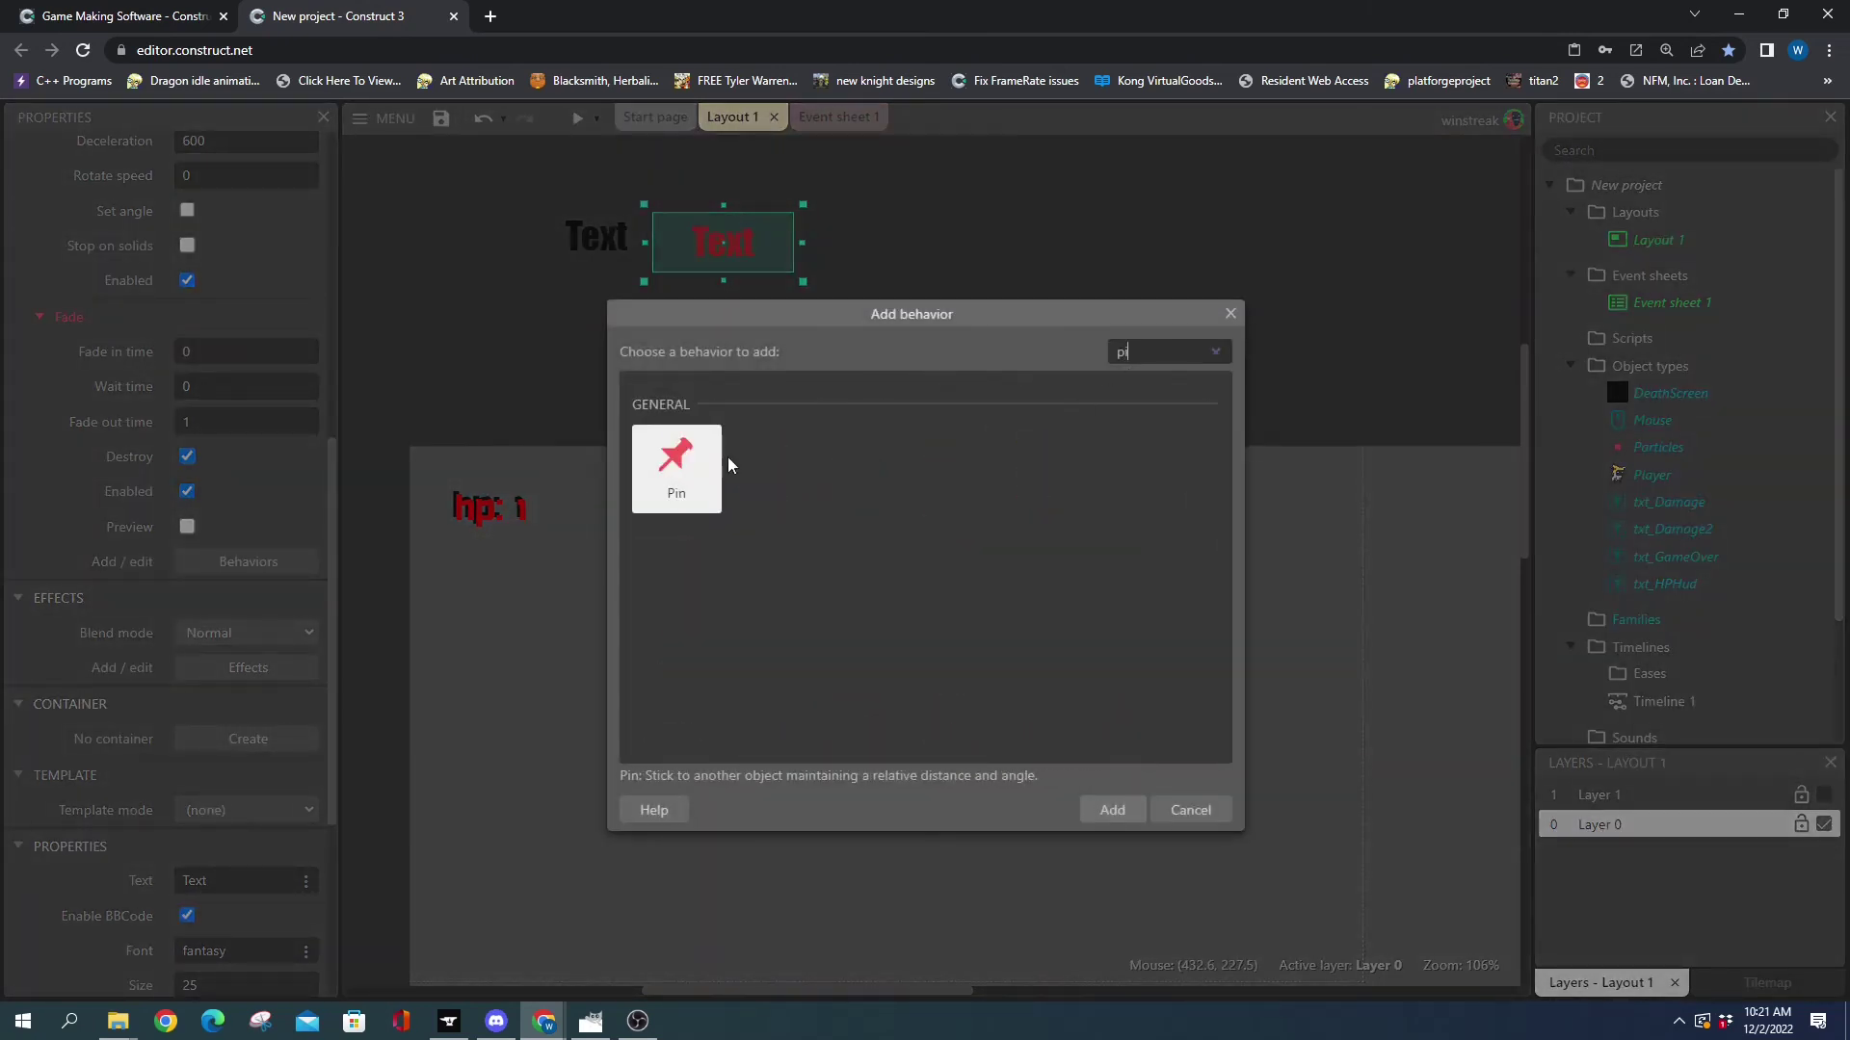
pyautogui.doubleClick(666, 490)
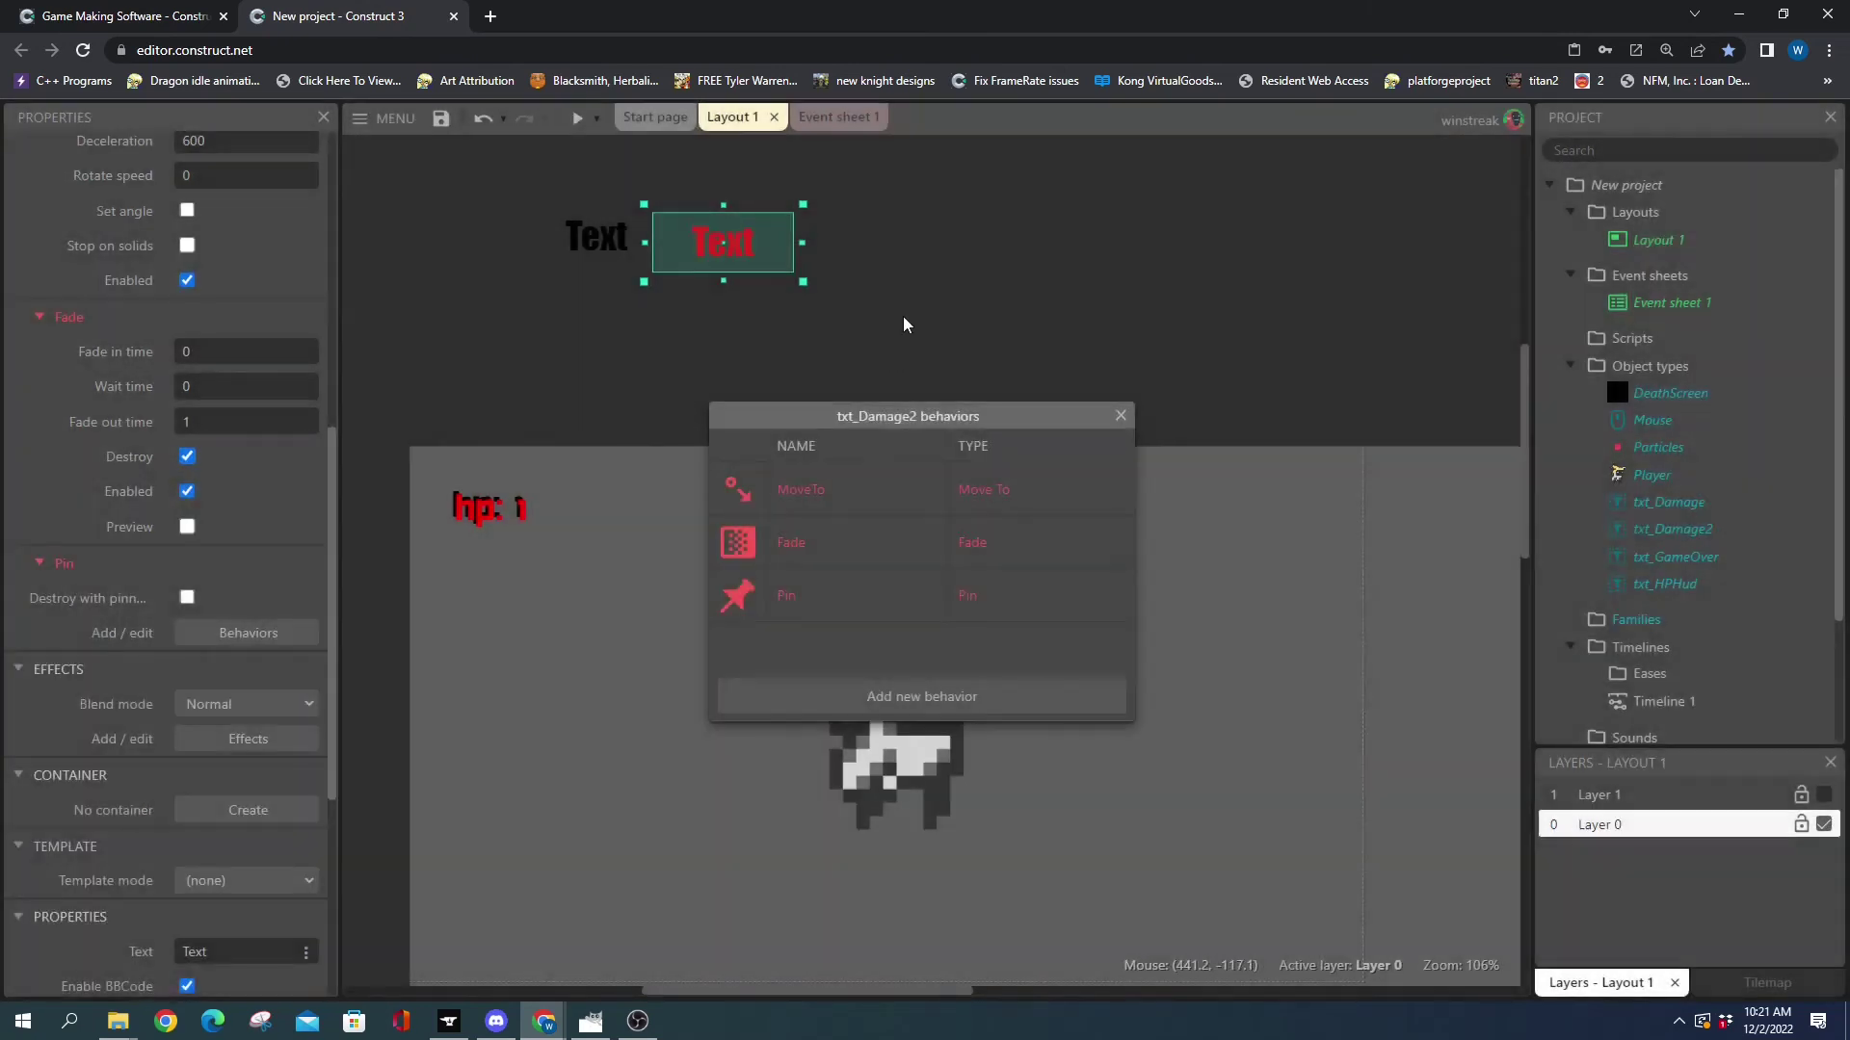
pyautogui.click(1120, 416)
pyautogui.click(834, 116)
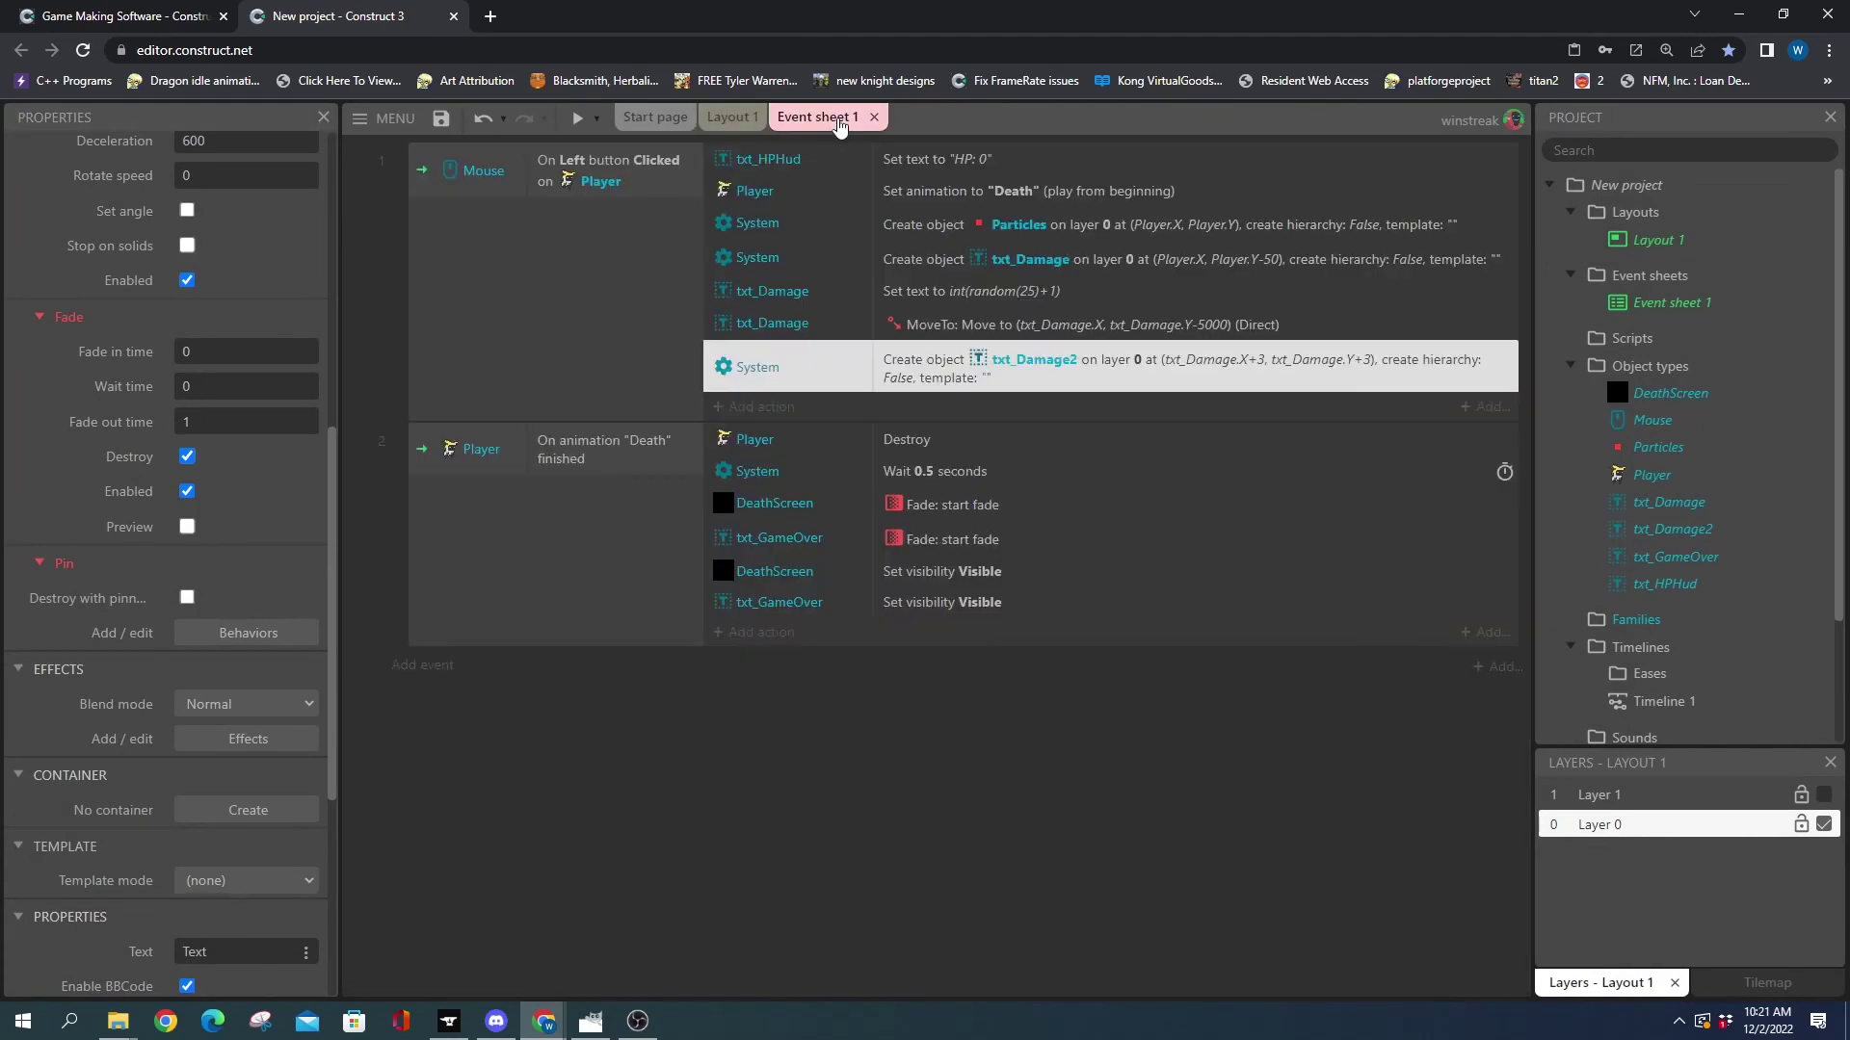
# - Add a txt_Damage2 Pin to object action pinning it to txt_Damage in event 1
pyautogui.click(762, 406)
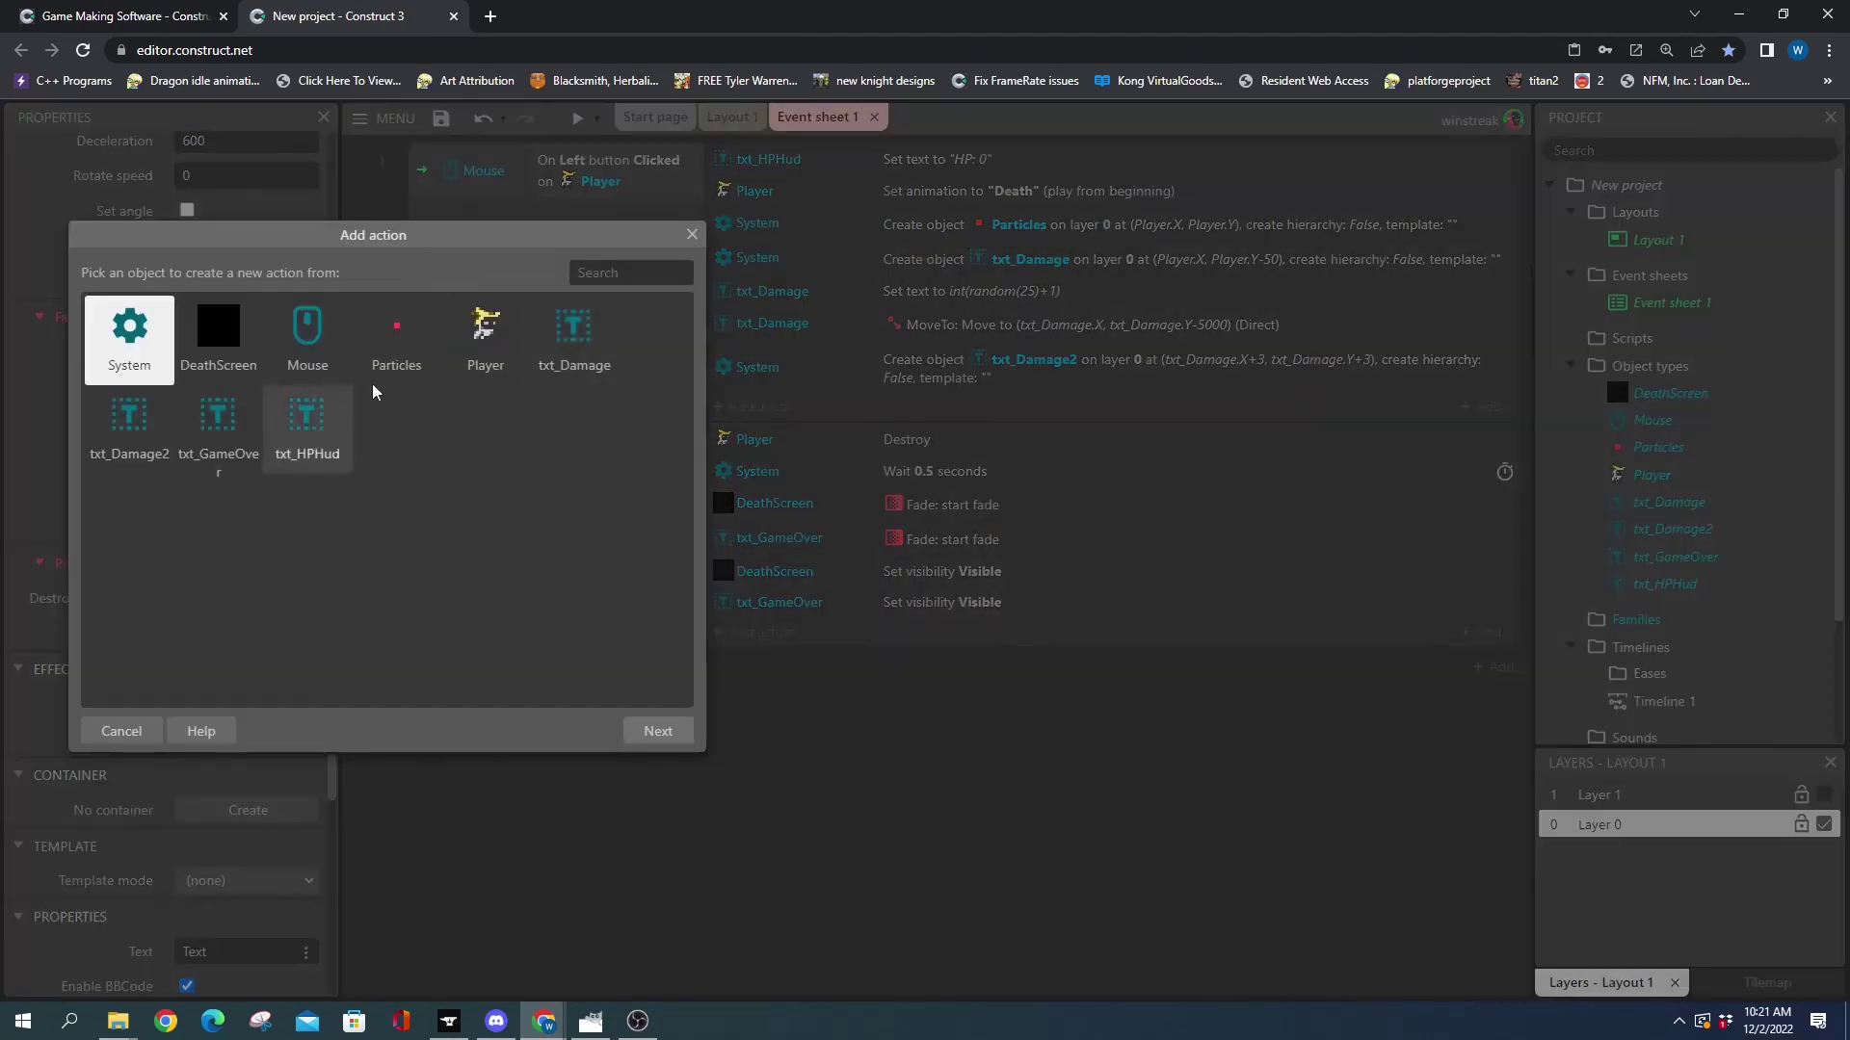
pyautogui.doubleClick(123, 432)
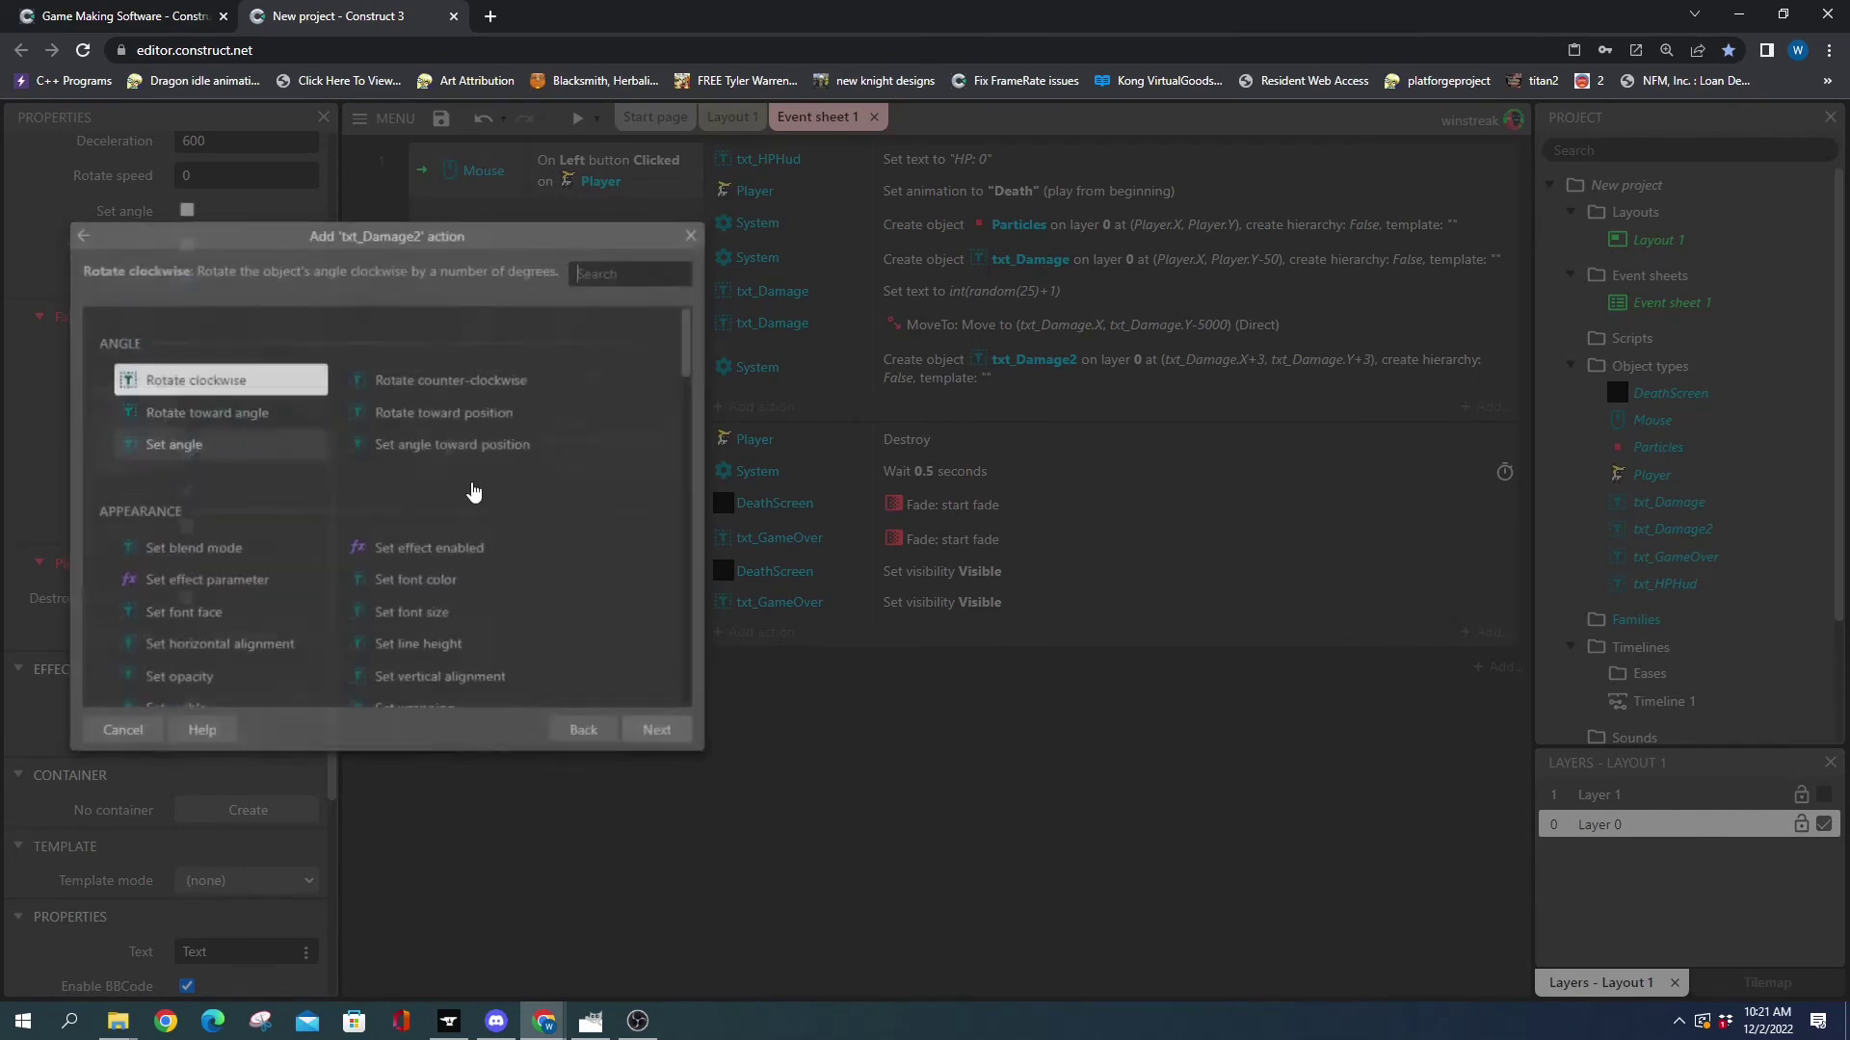
pyautogui.write('pi')
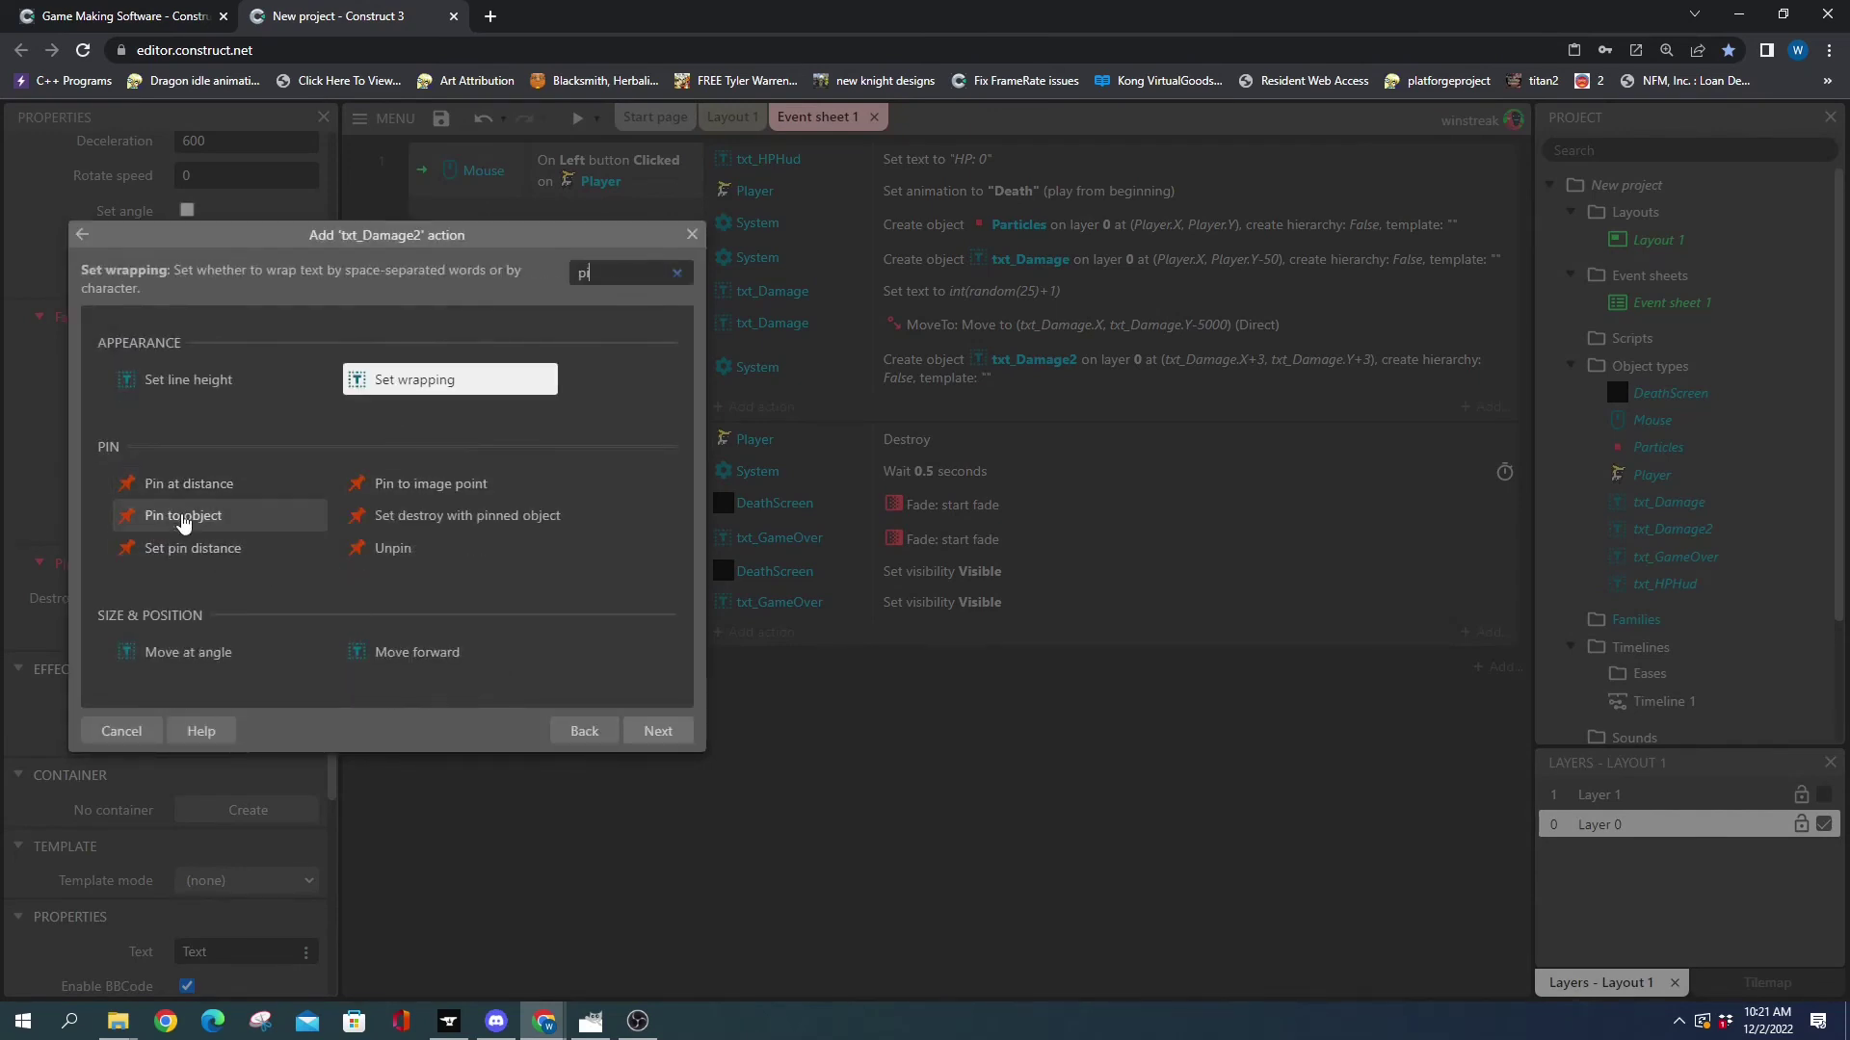
pyautogui.doubleClick(183, 518)
pyautogui.click(1156, 425)
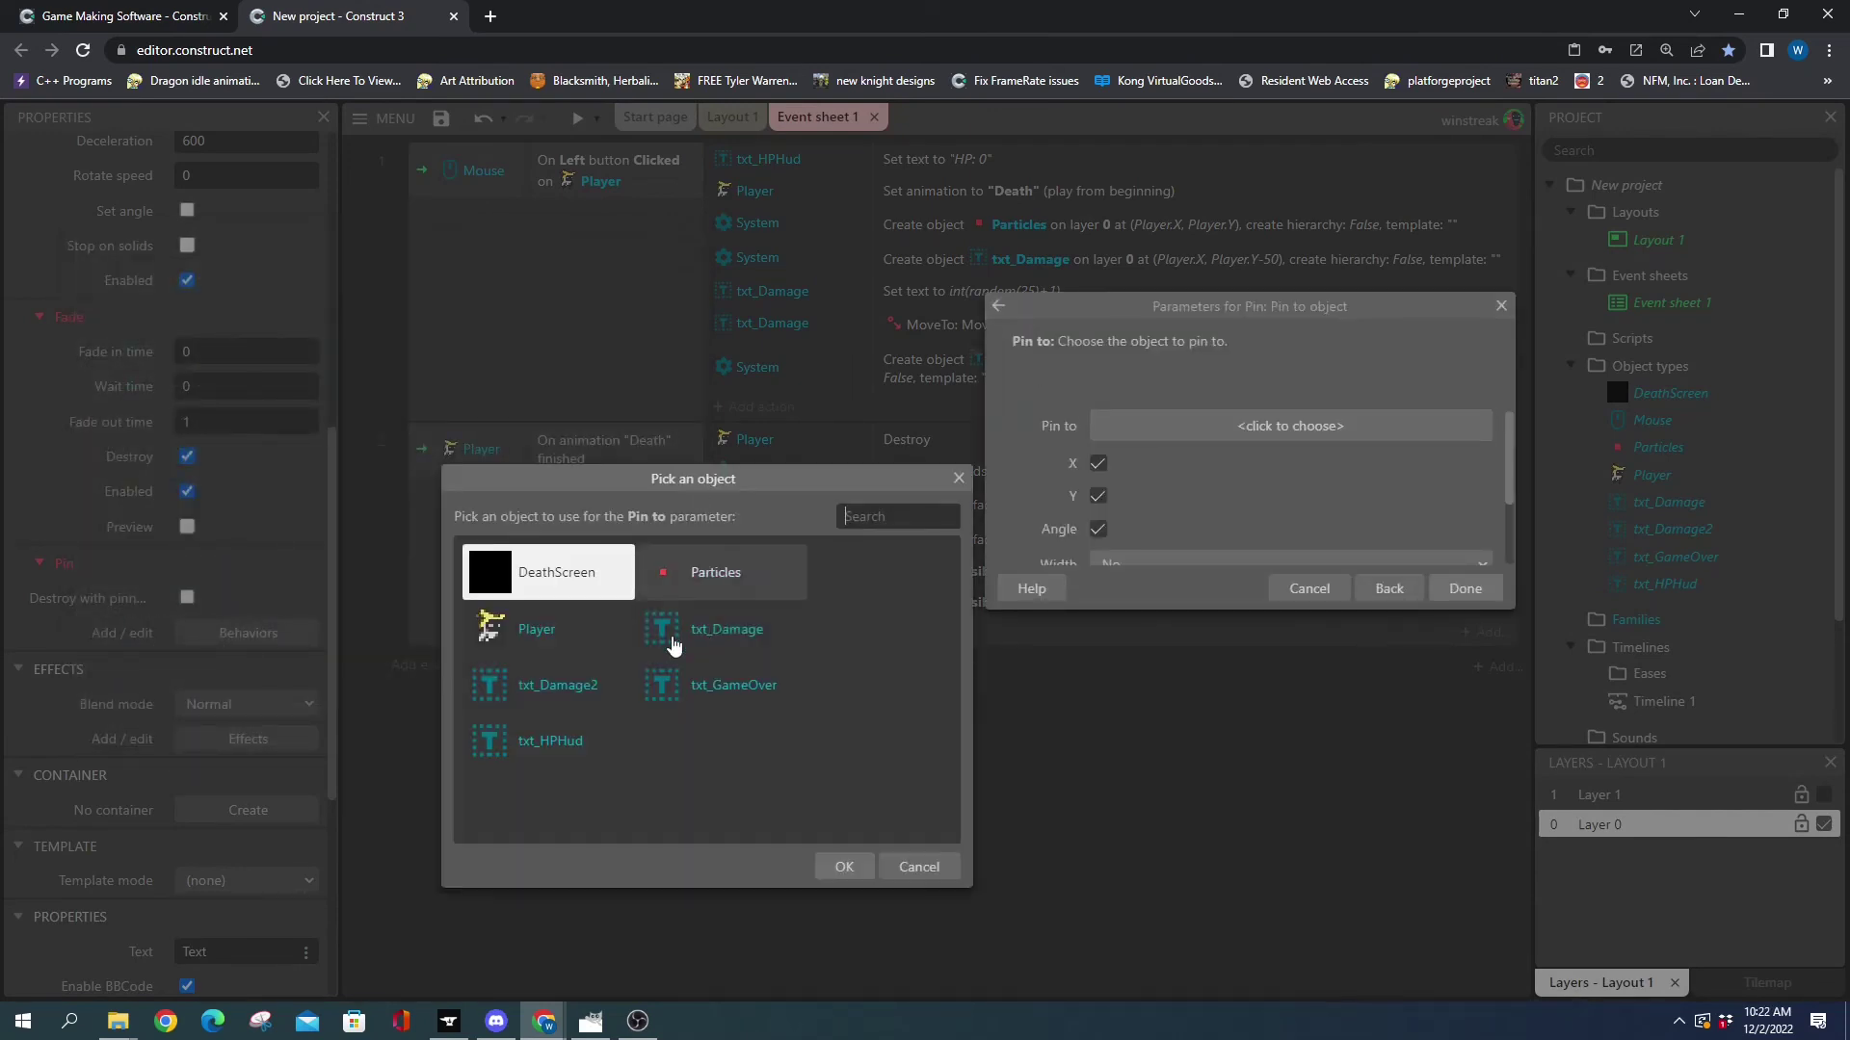
pyautogui.doubleClick(756, 631)
pyautogui.click(1471, 590)
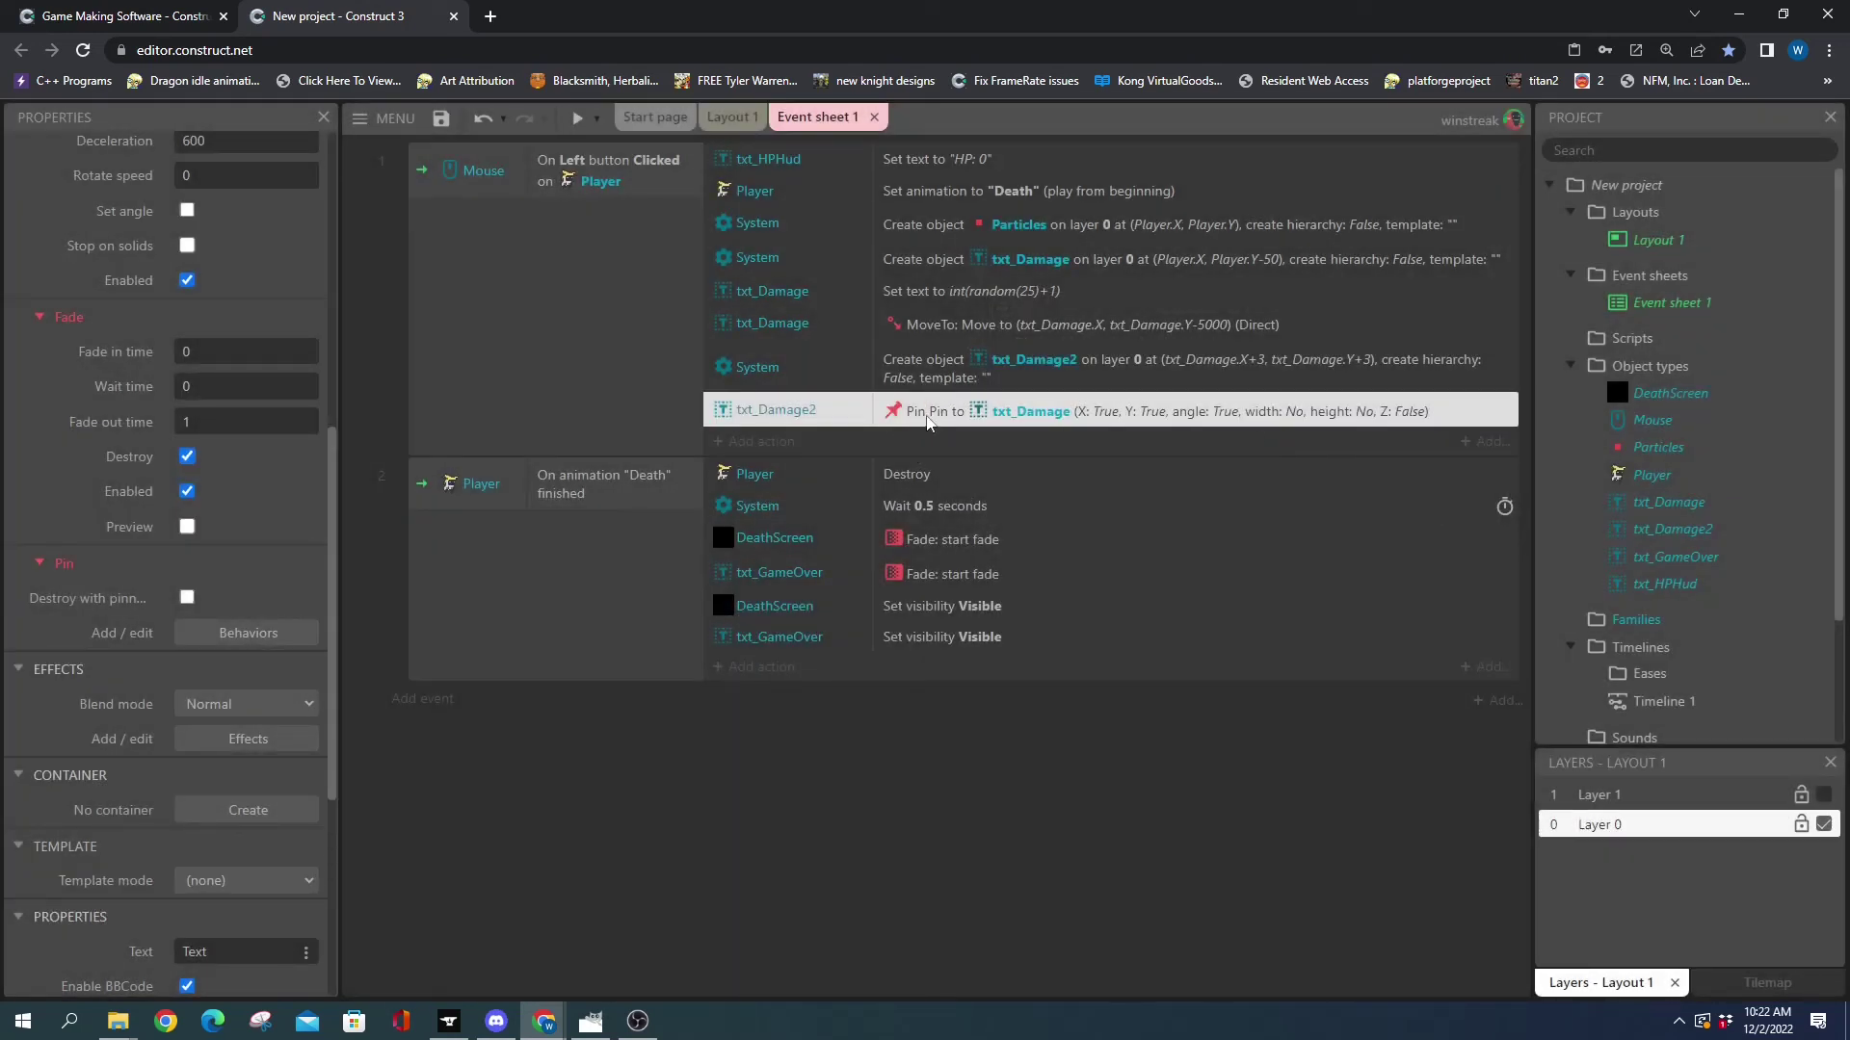
# - Move the Create txt_Damage2 and Pin actions above txt_Damage's Set text action
pyautogui.keyDown('shift'); pyautogui.click(913, 372); pyautogui.keyUp('shift')
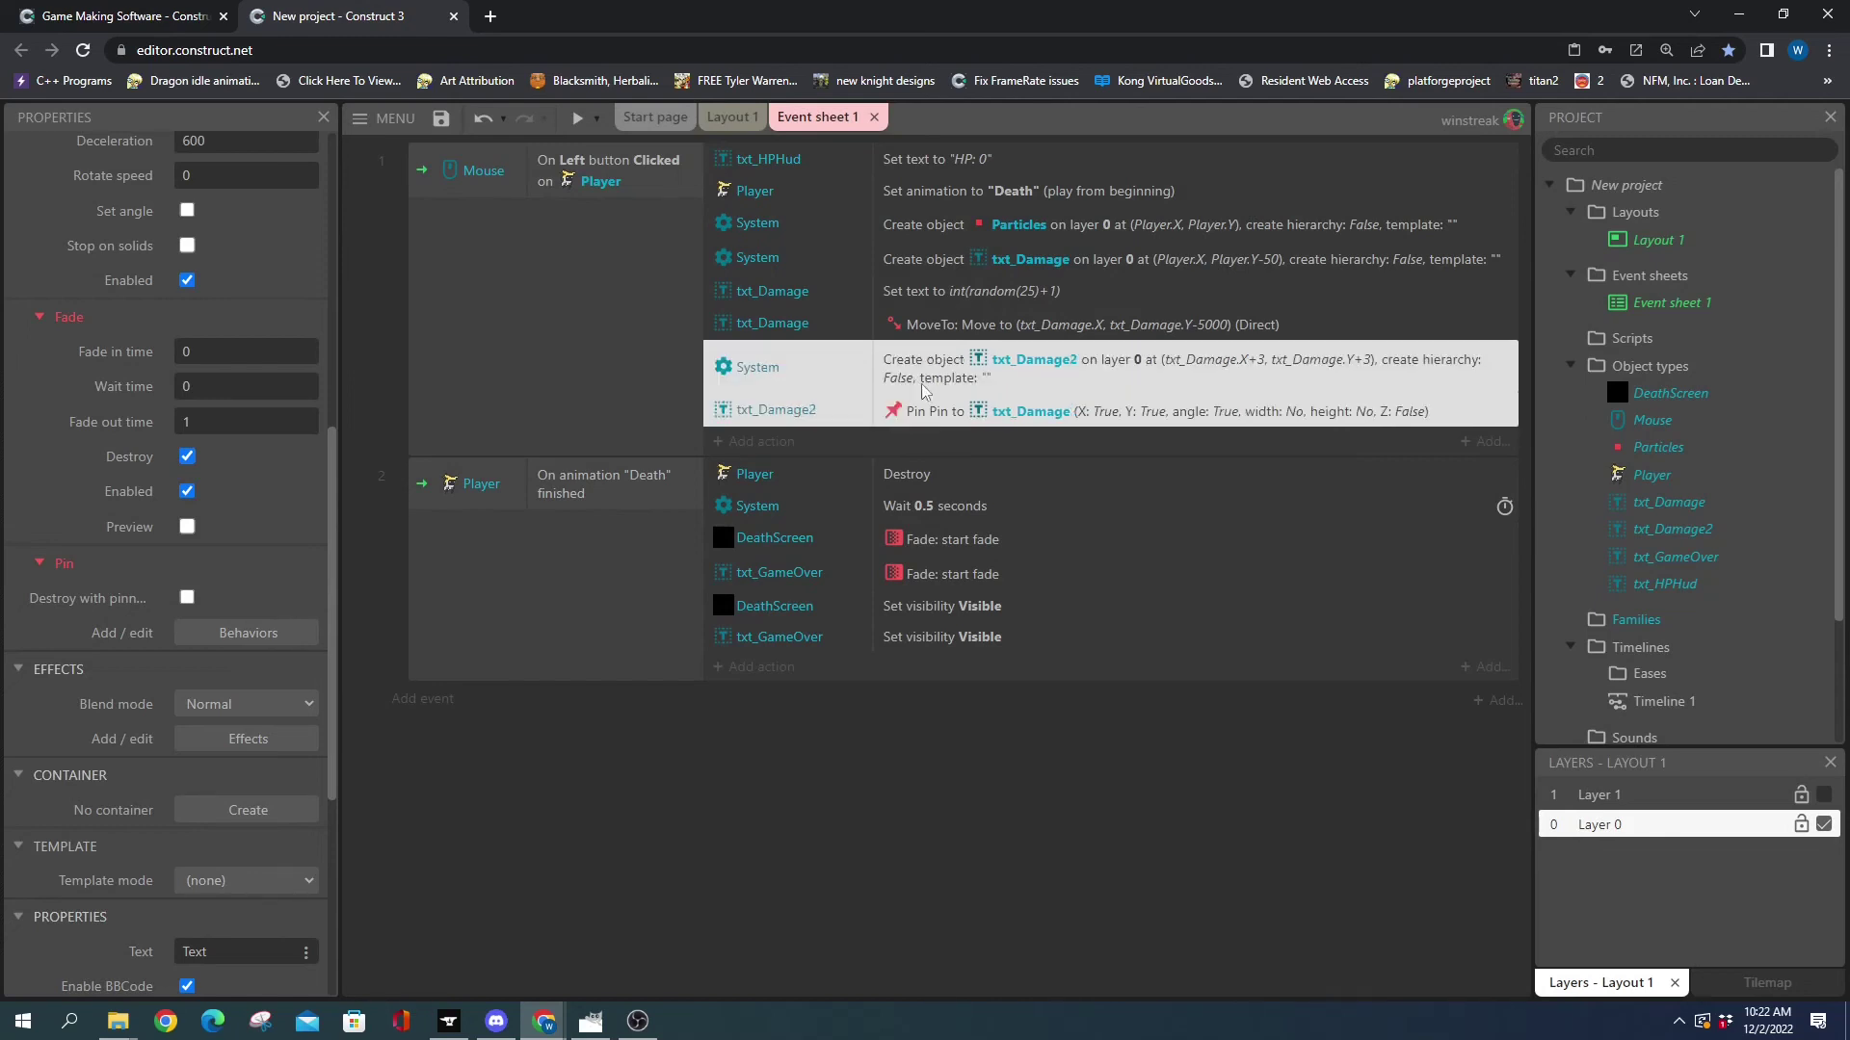
pyautogui.moveTo(921, 383); pyautogui.dragTo(938, 276)
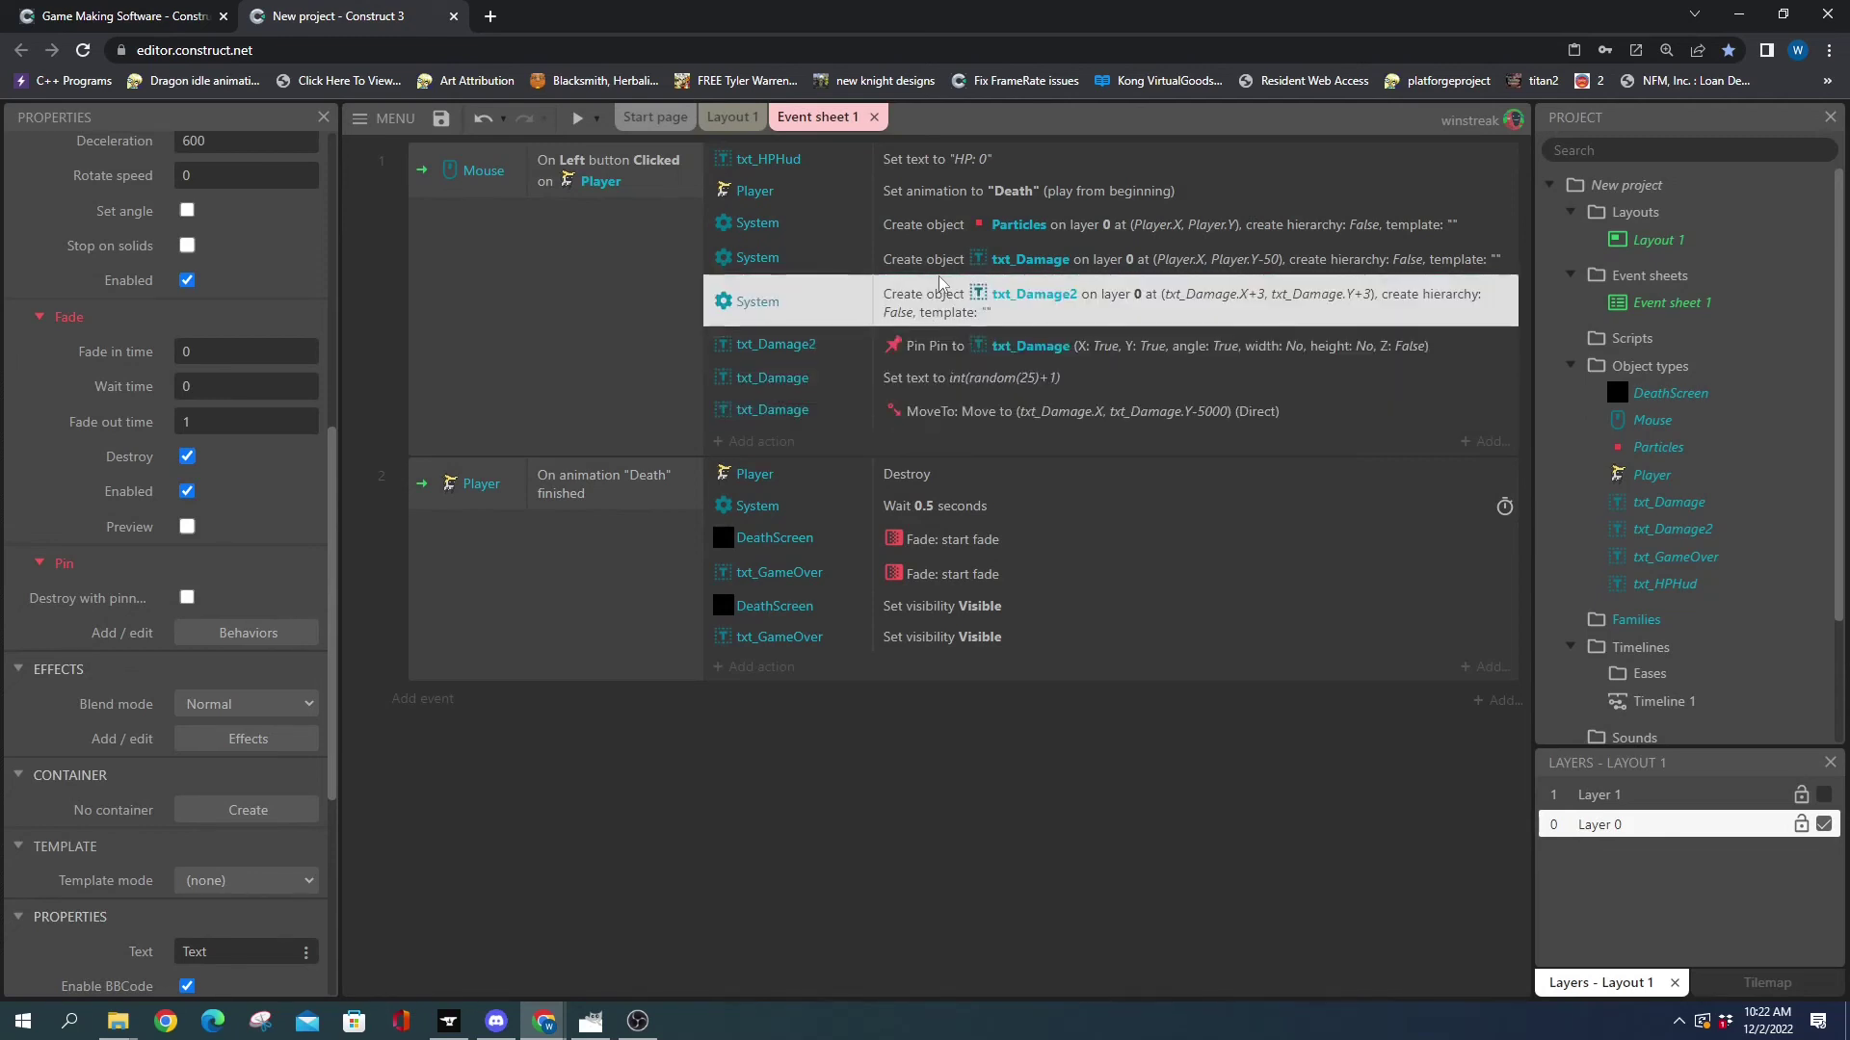
pyautogui.click(768, 384)
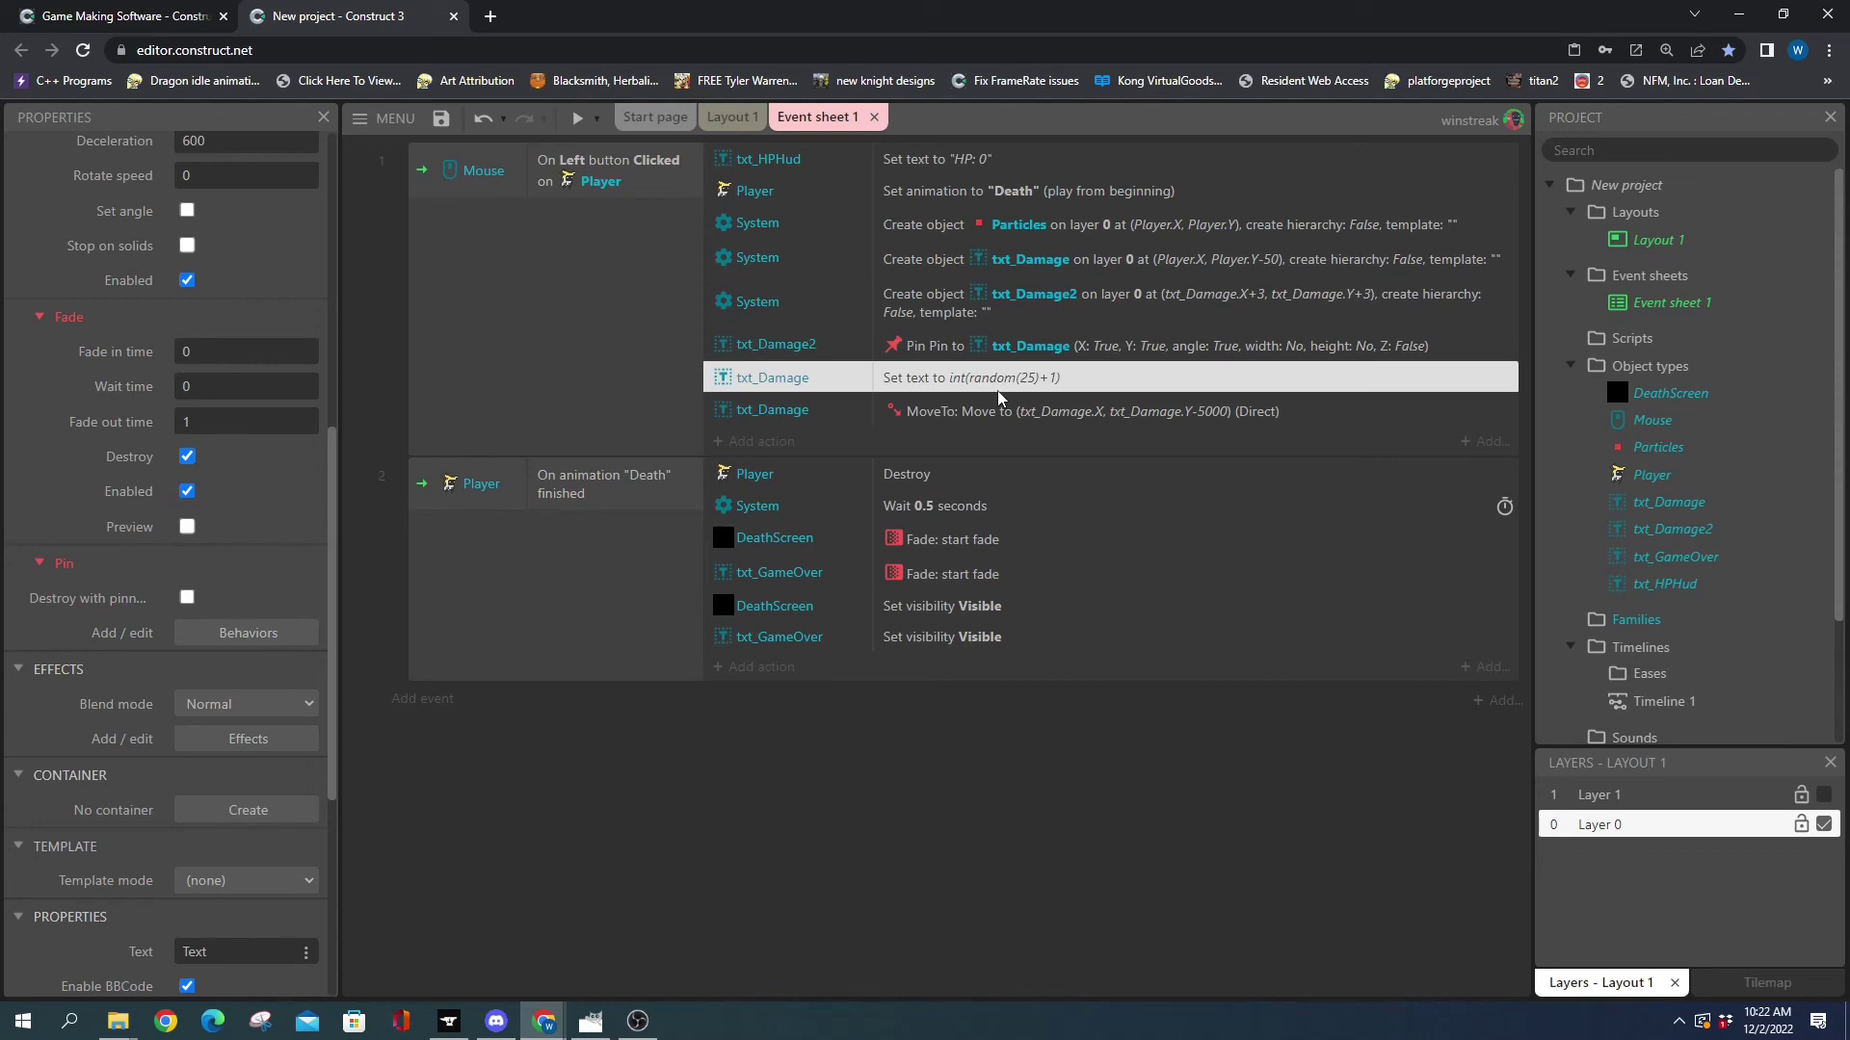
# - Add a txt_Damage2 Set text action using txt_Damage.Text, placed just above the MoveTo action
pyautogui.click(762, 444)
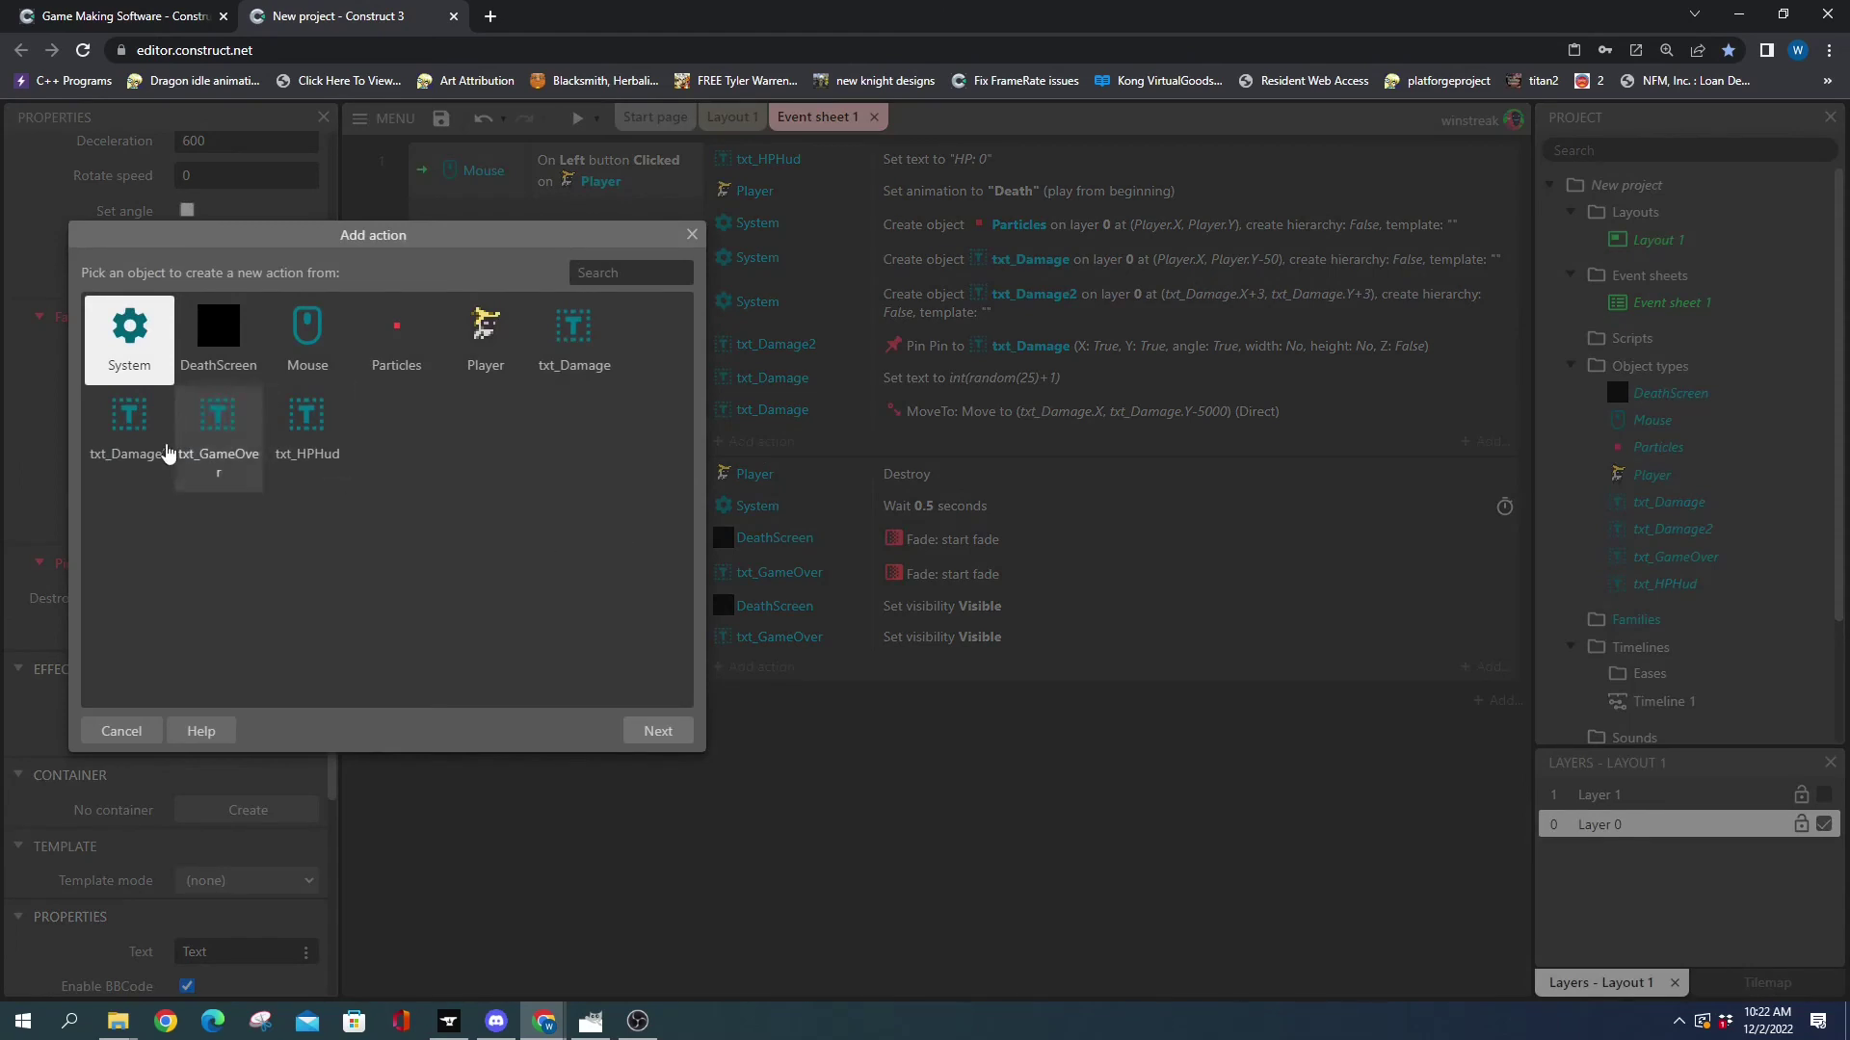
pyautogui.doubleClick(129, 424)
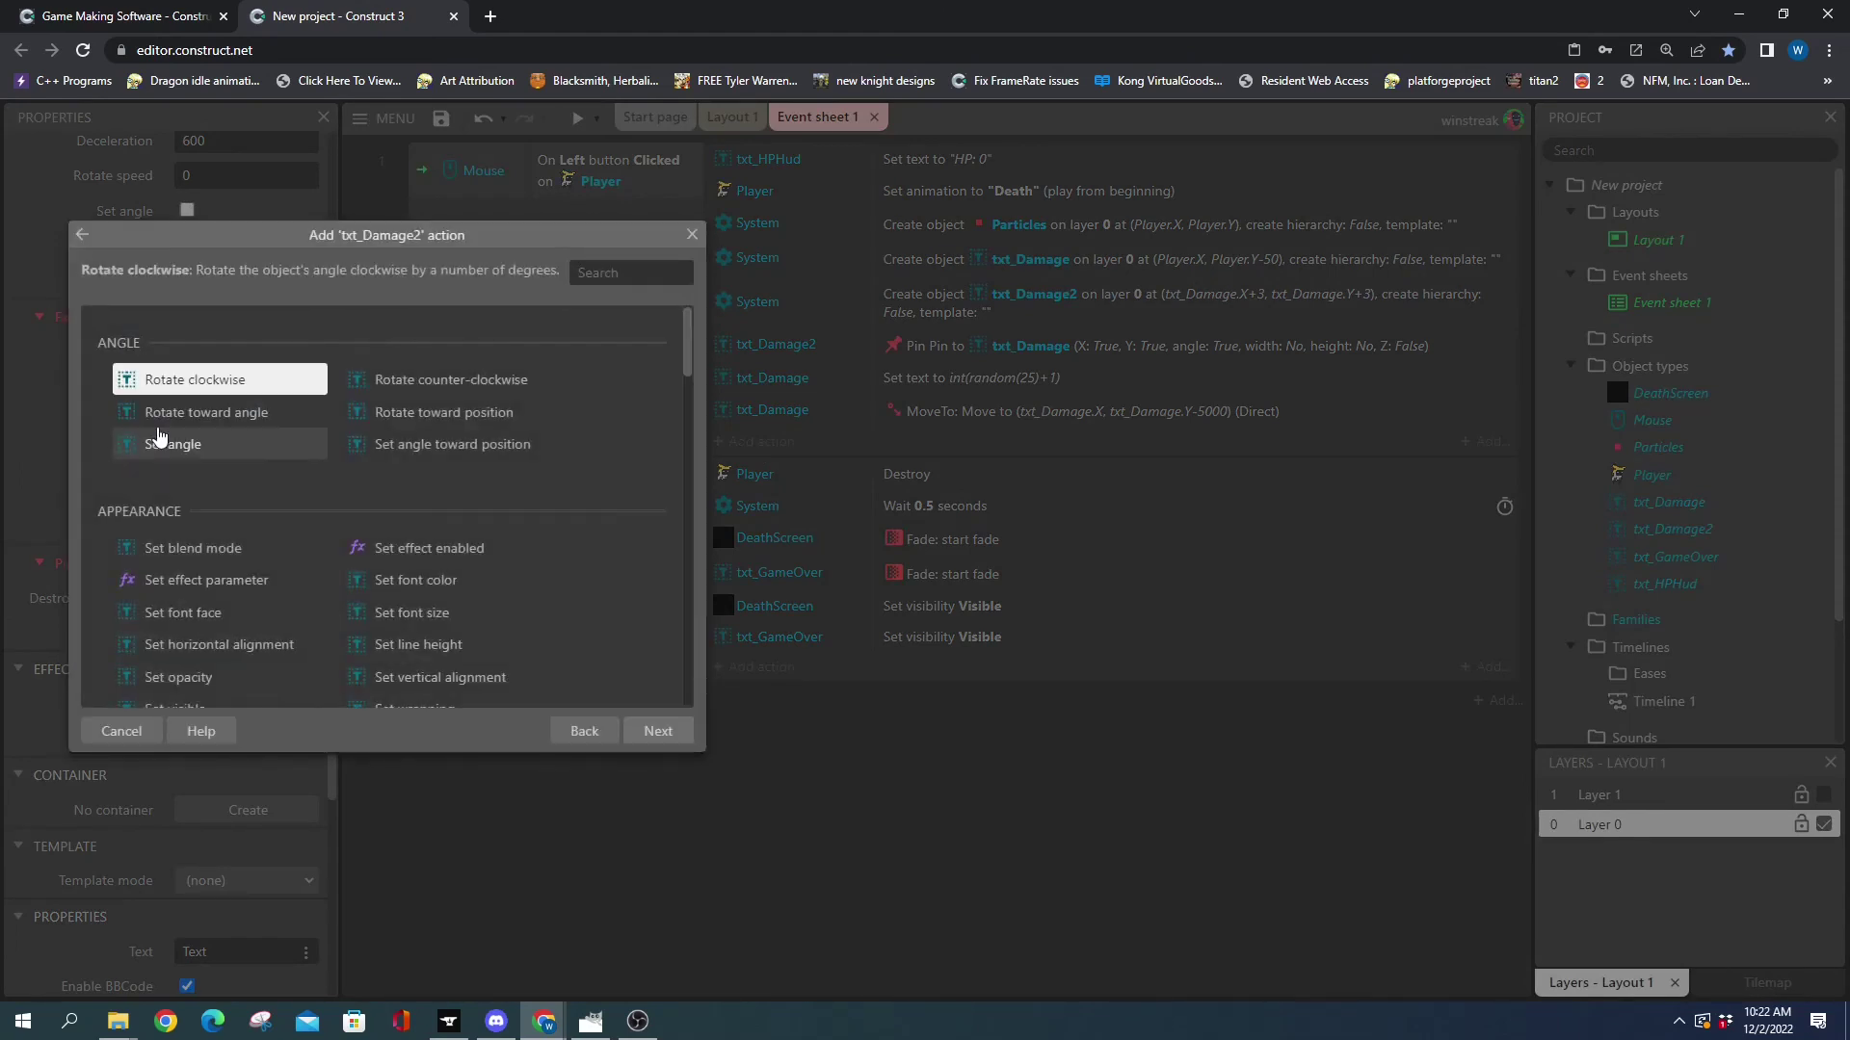
pyautogui.write('text')
pyautogui.doubleClick(172, 655)
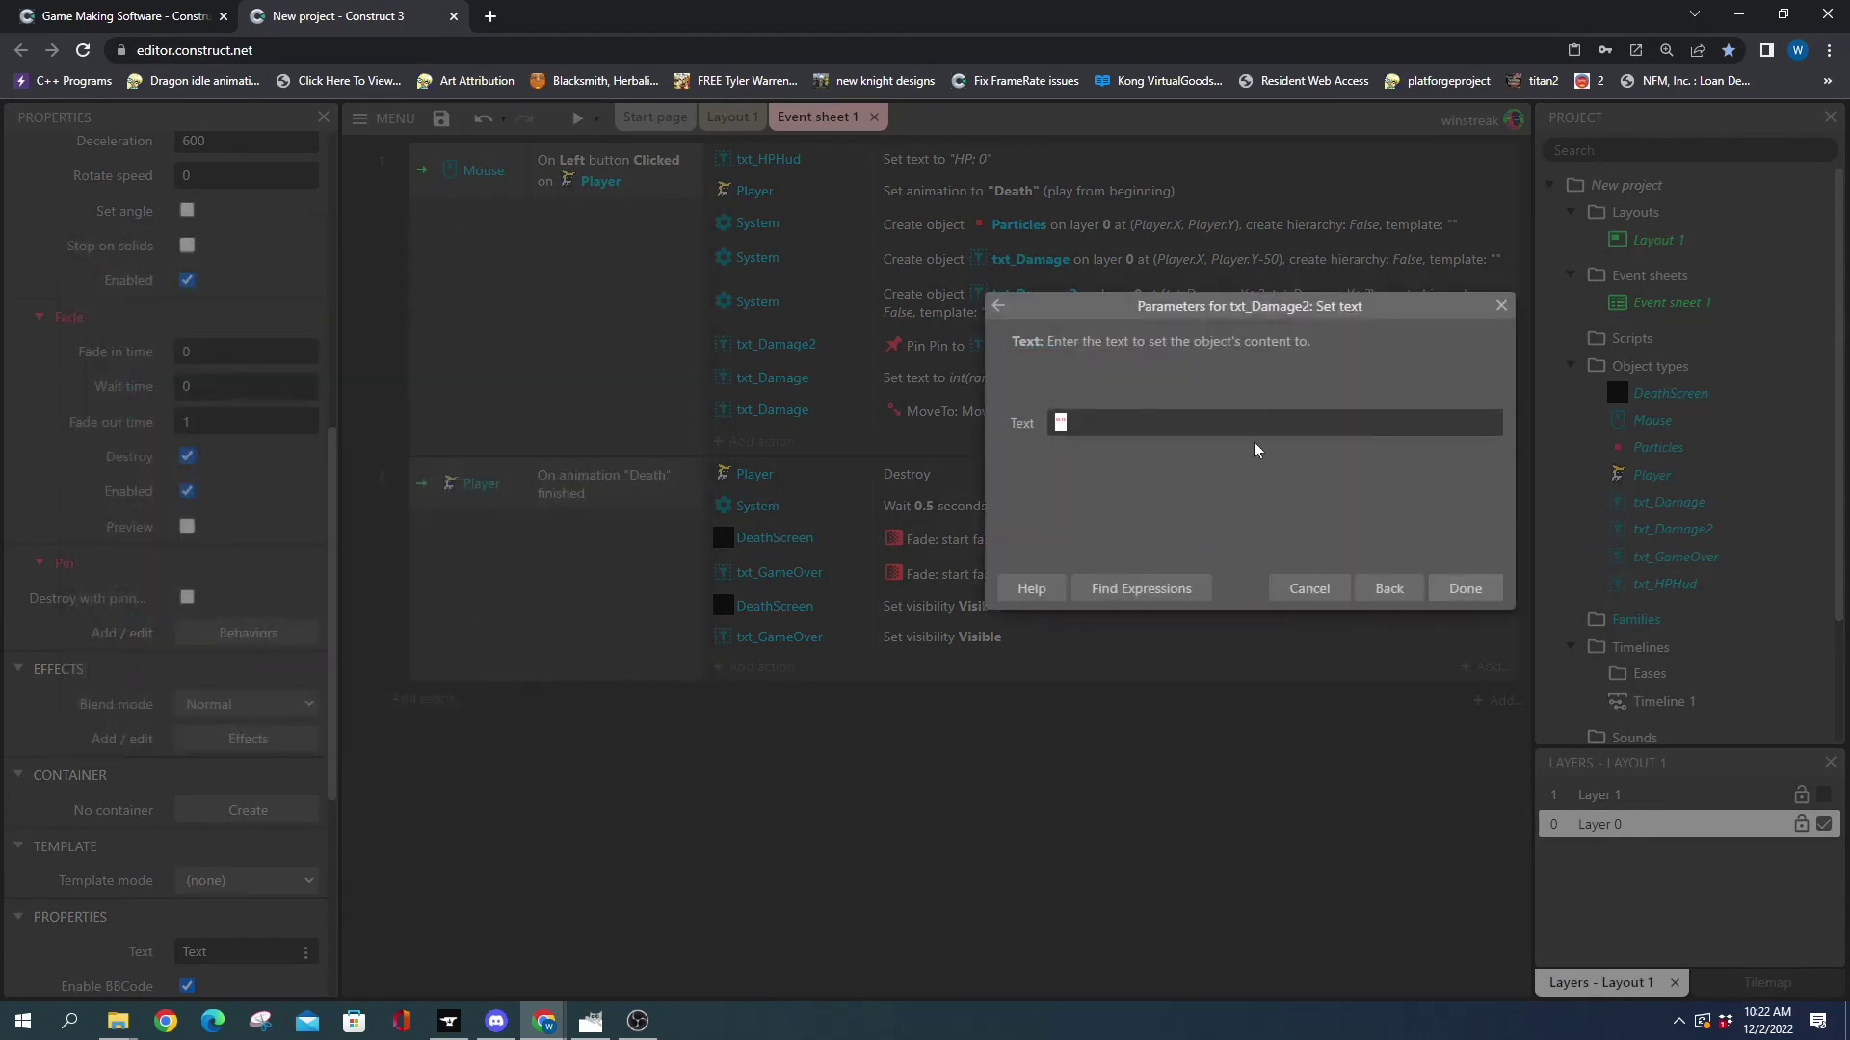
pyautogui.write('tx')
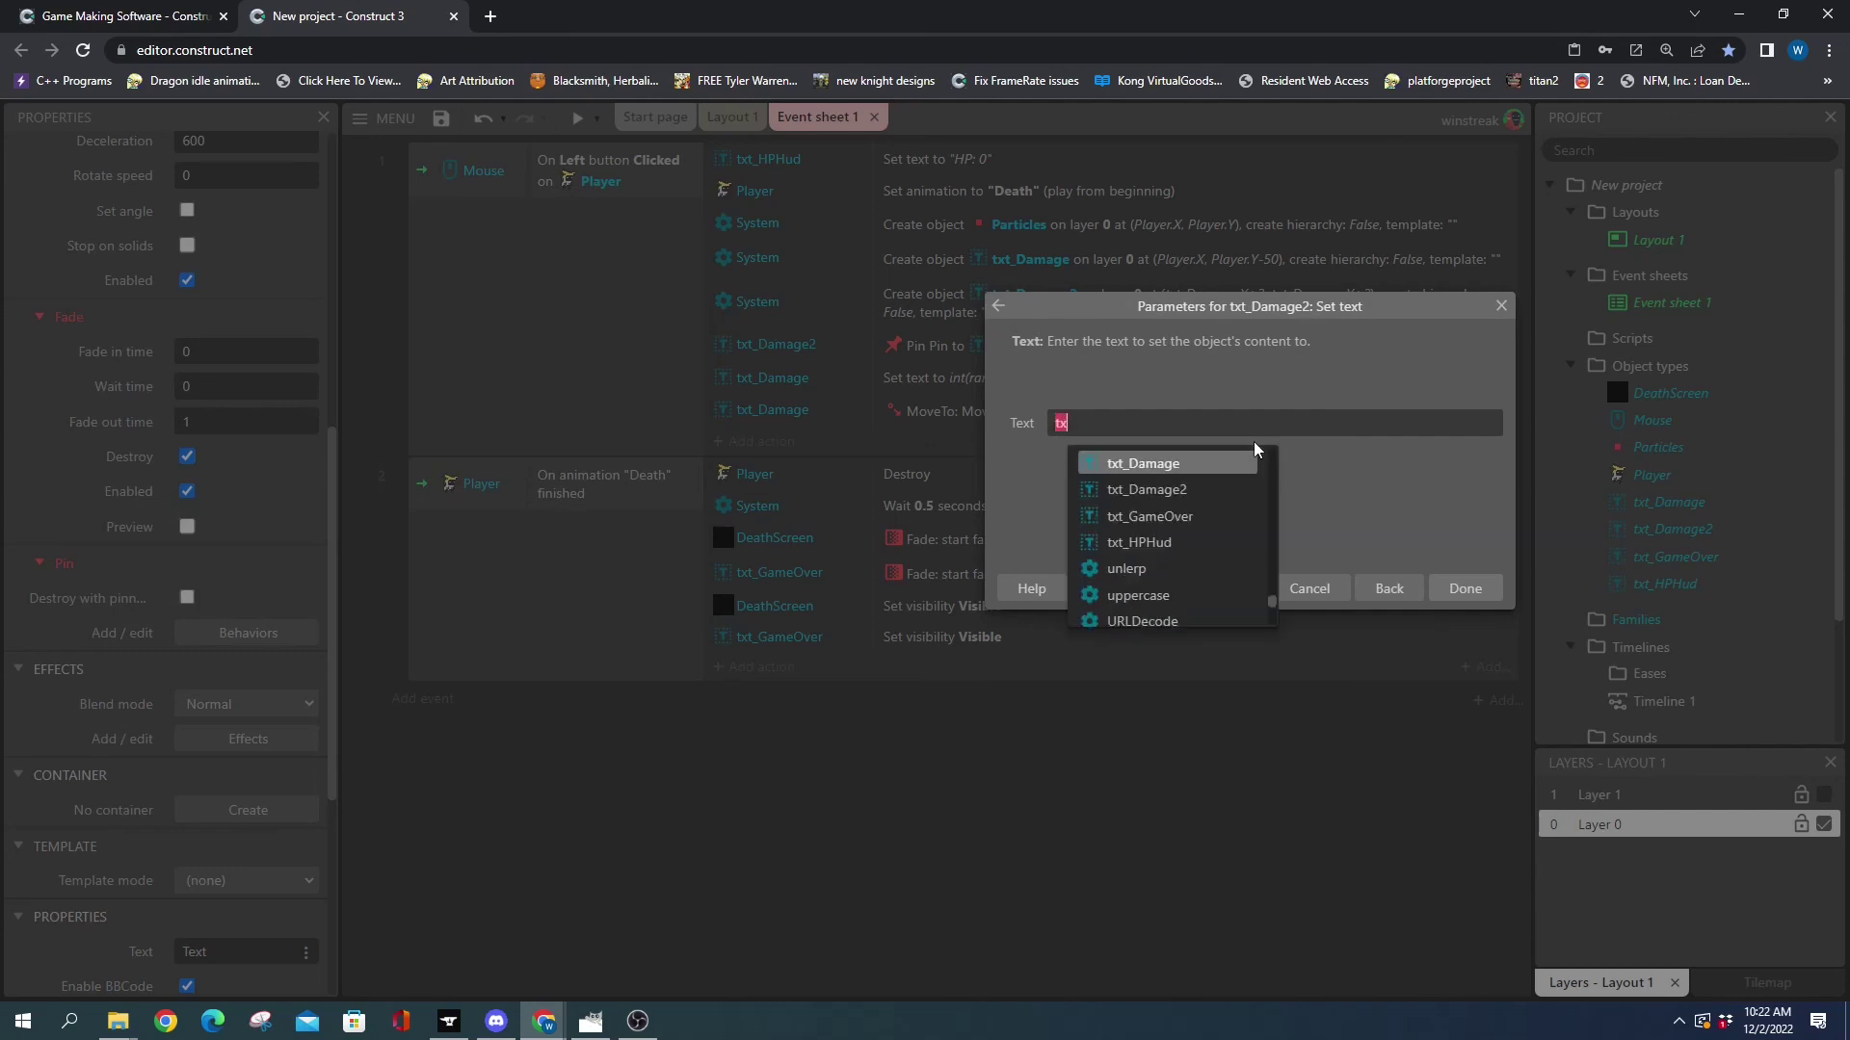
pyautogui.press('Tab')
pyautogui.write('.tex')
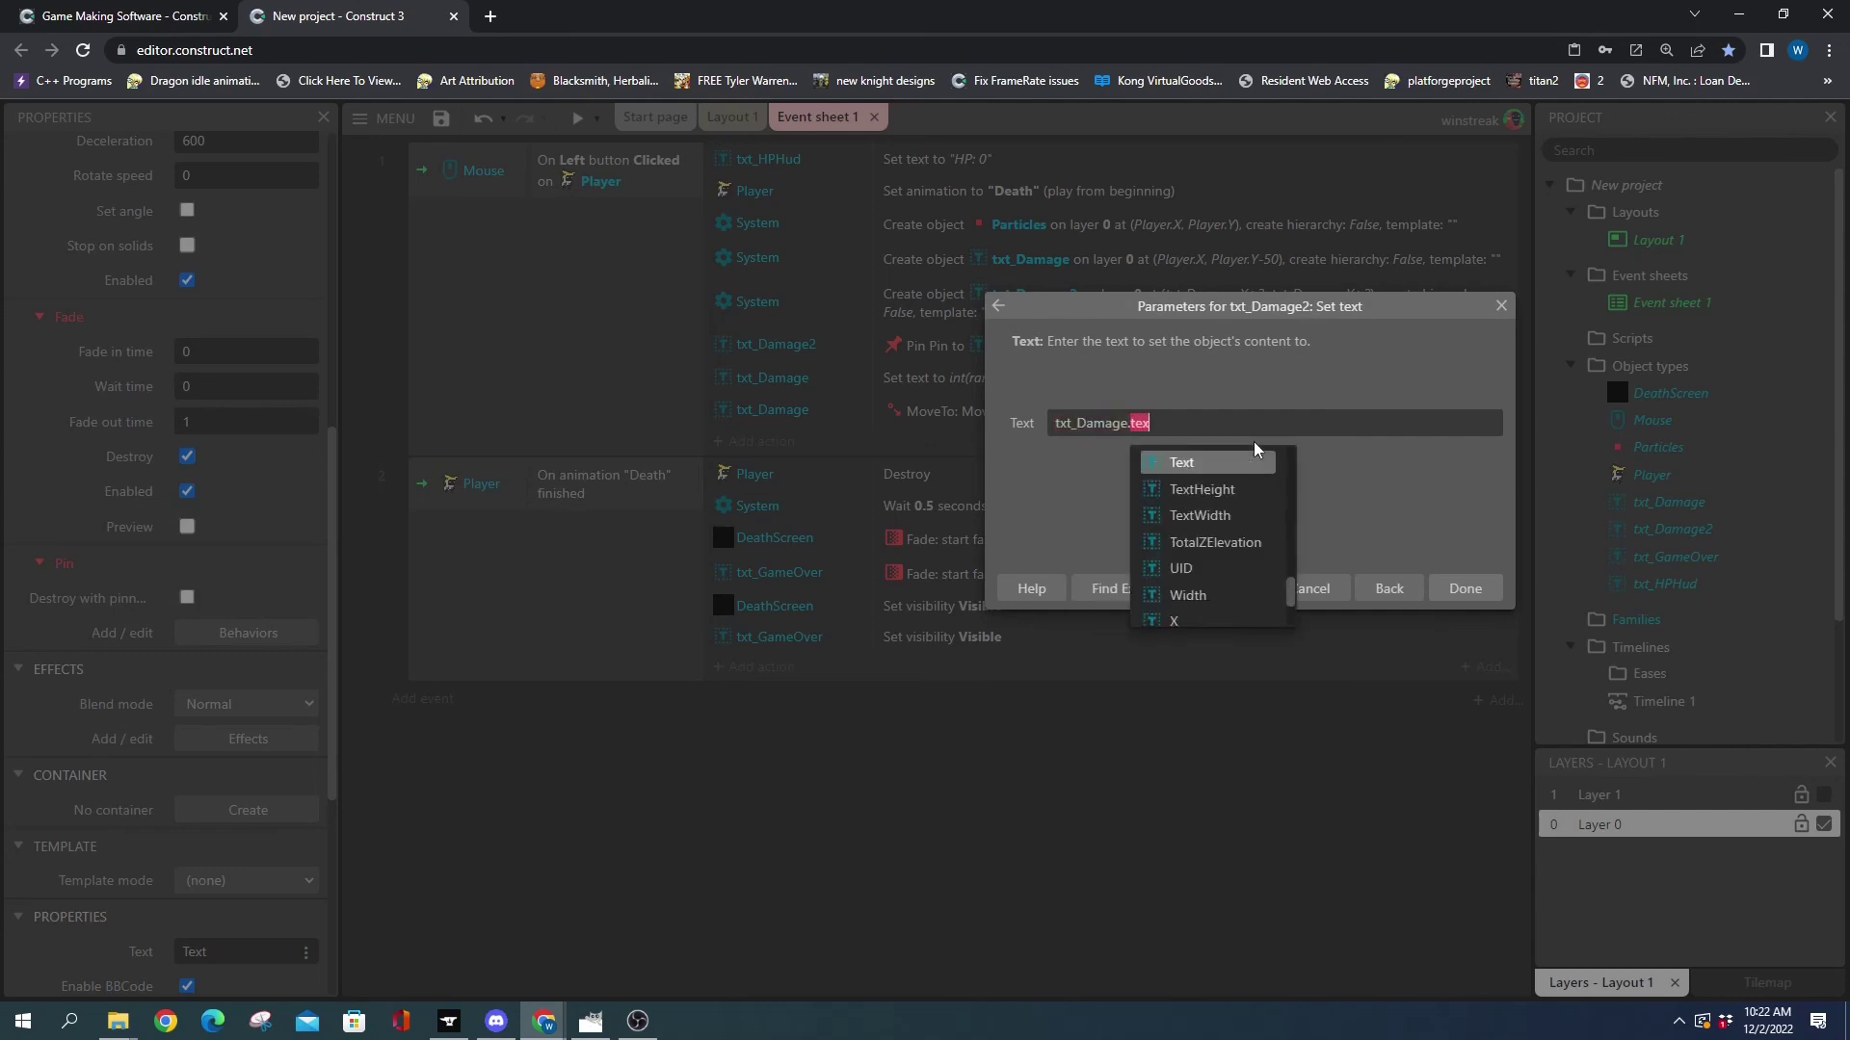
pyautogui.press('Tab')
pyautogui.press('Return')
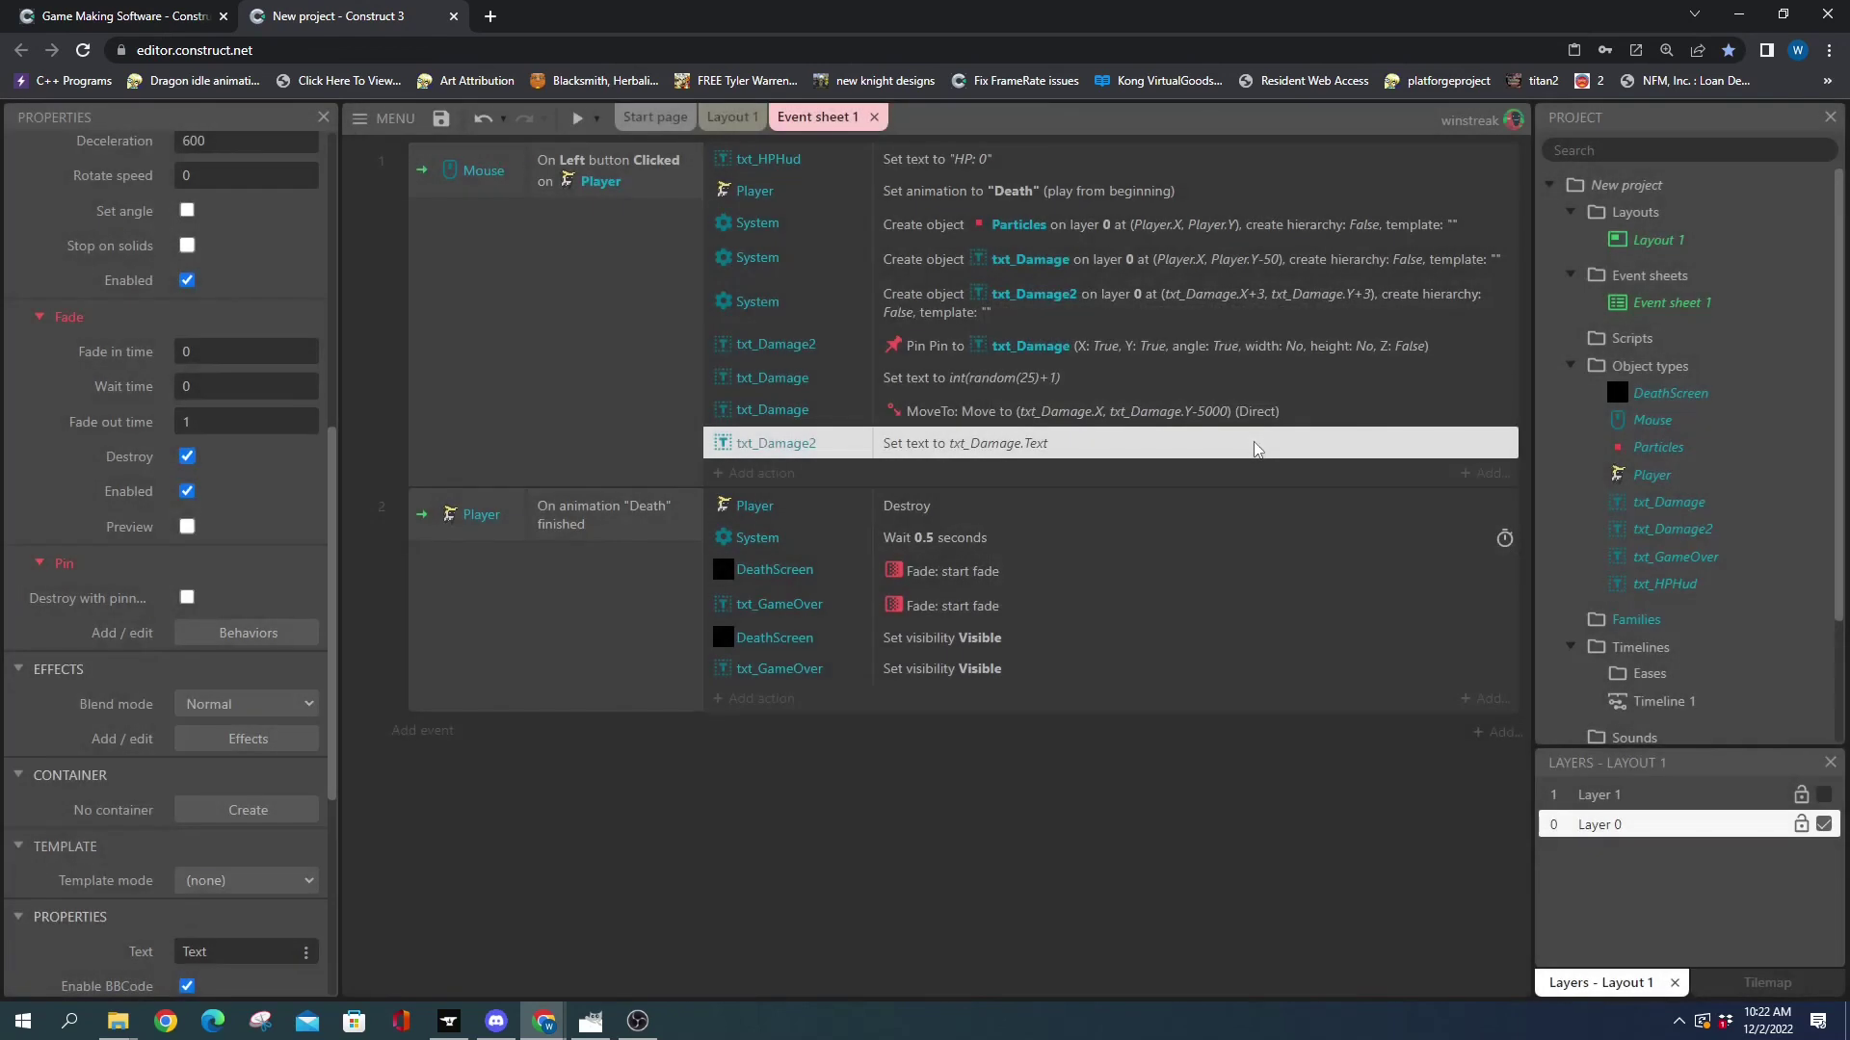
pyautogui.moveTo(856, 446); pyautogui.dragTo(930, 390)
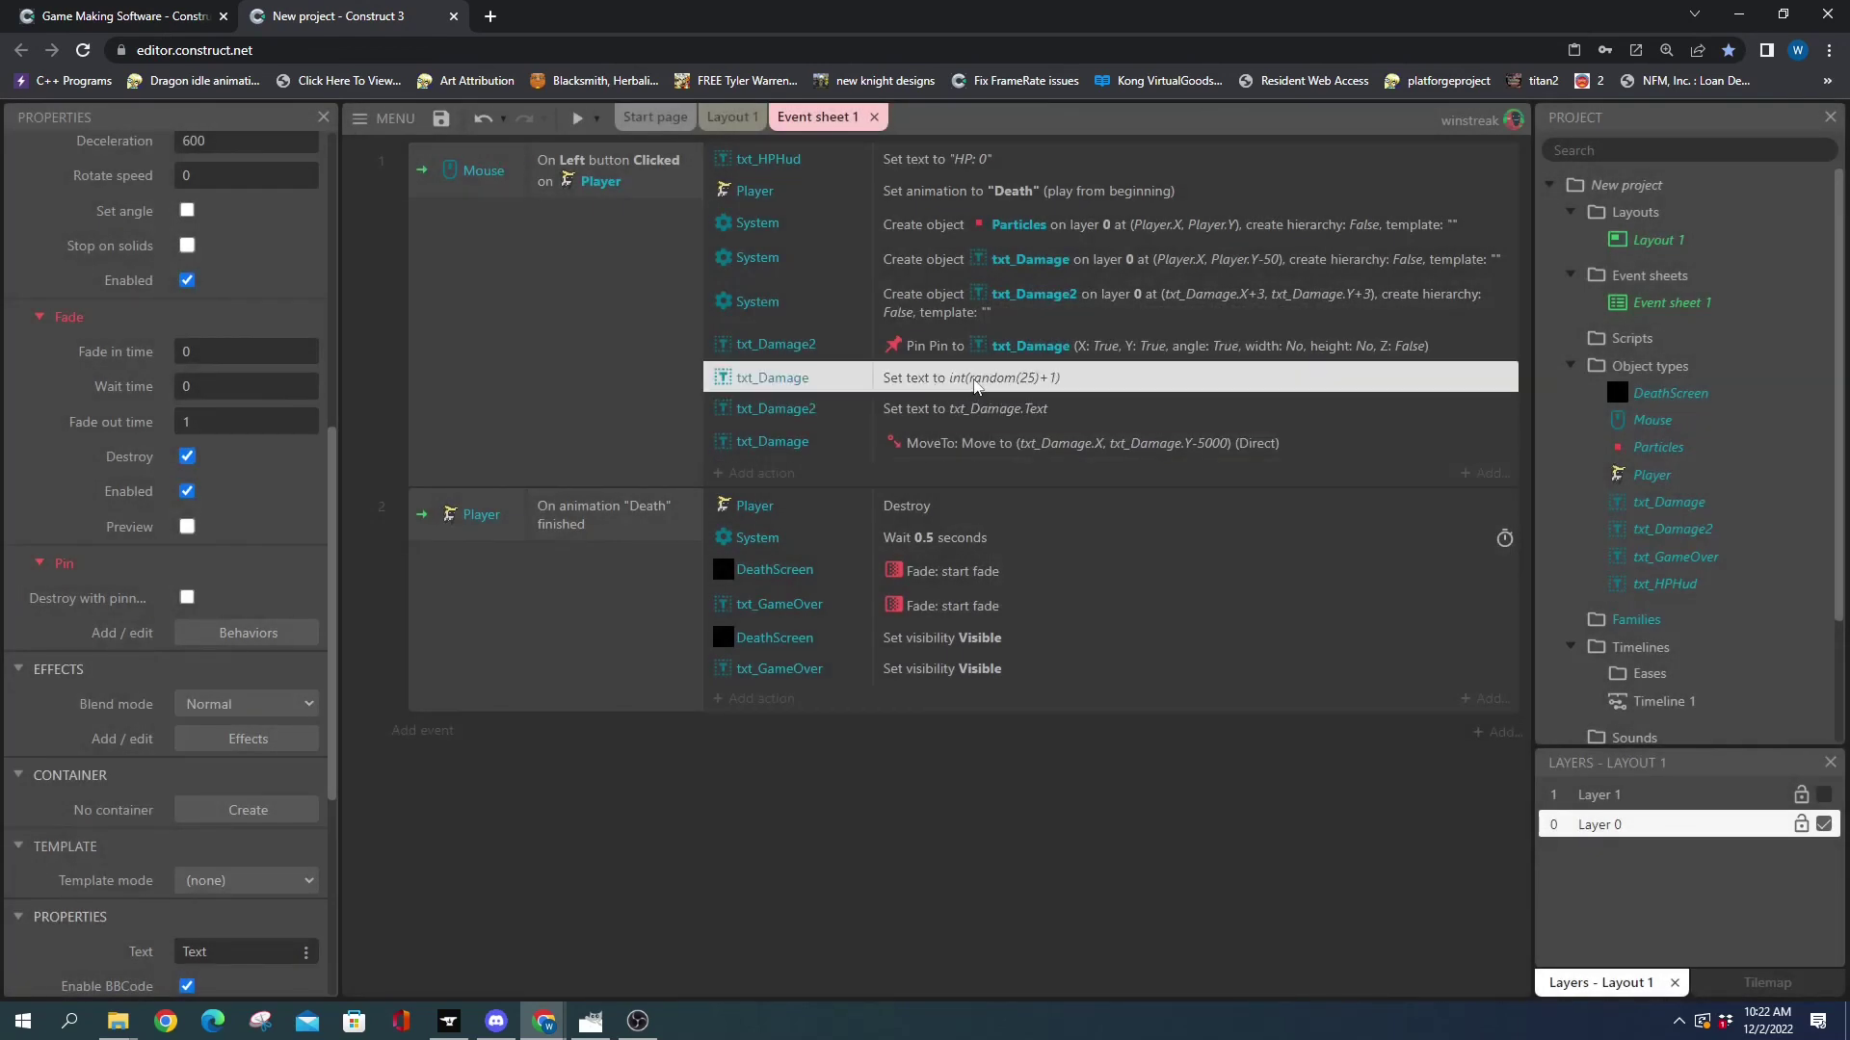
# - Run a preview and click the player sprite to test the shadowed damage text
pyautogui.click(579, 120)
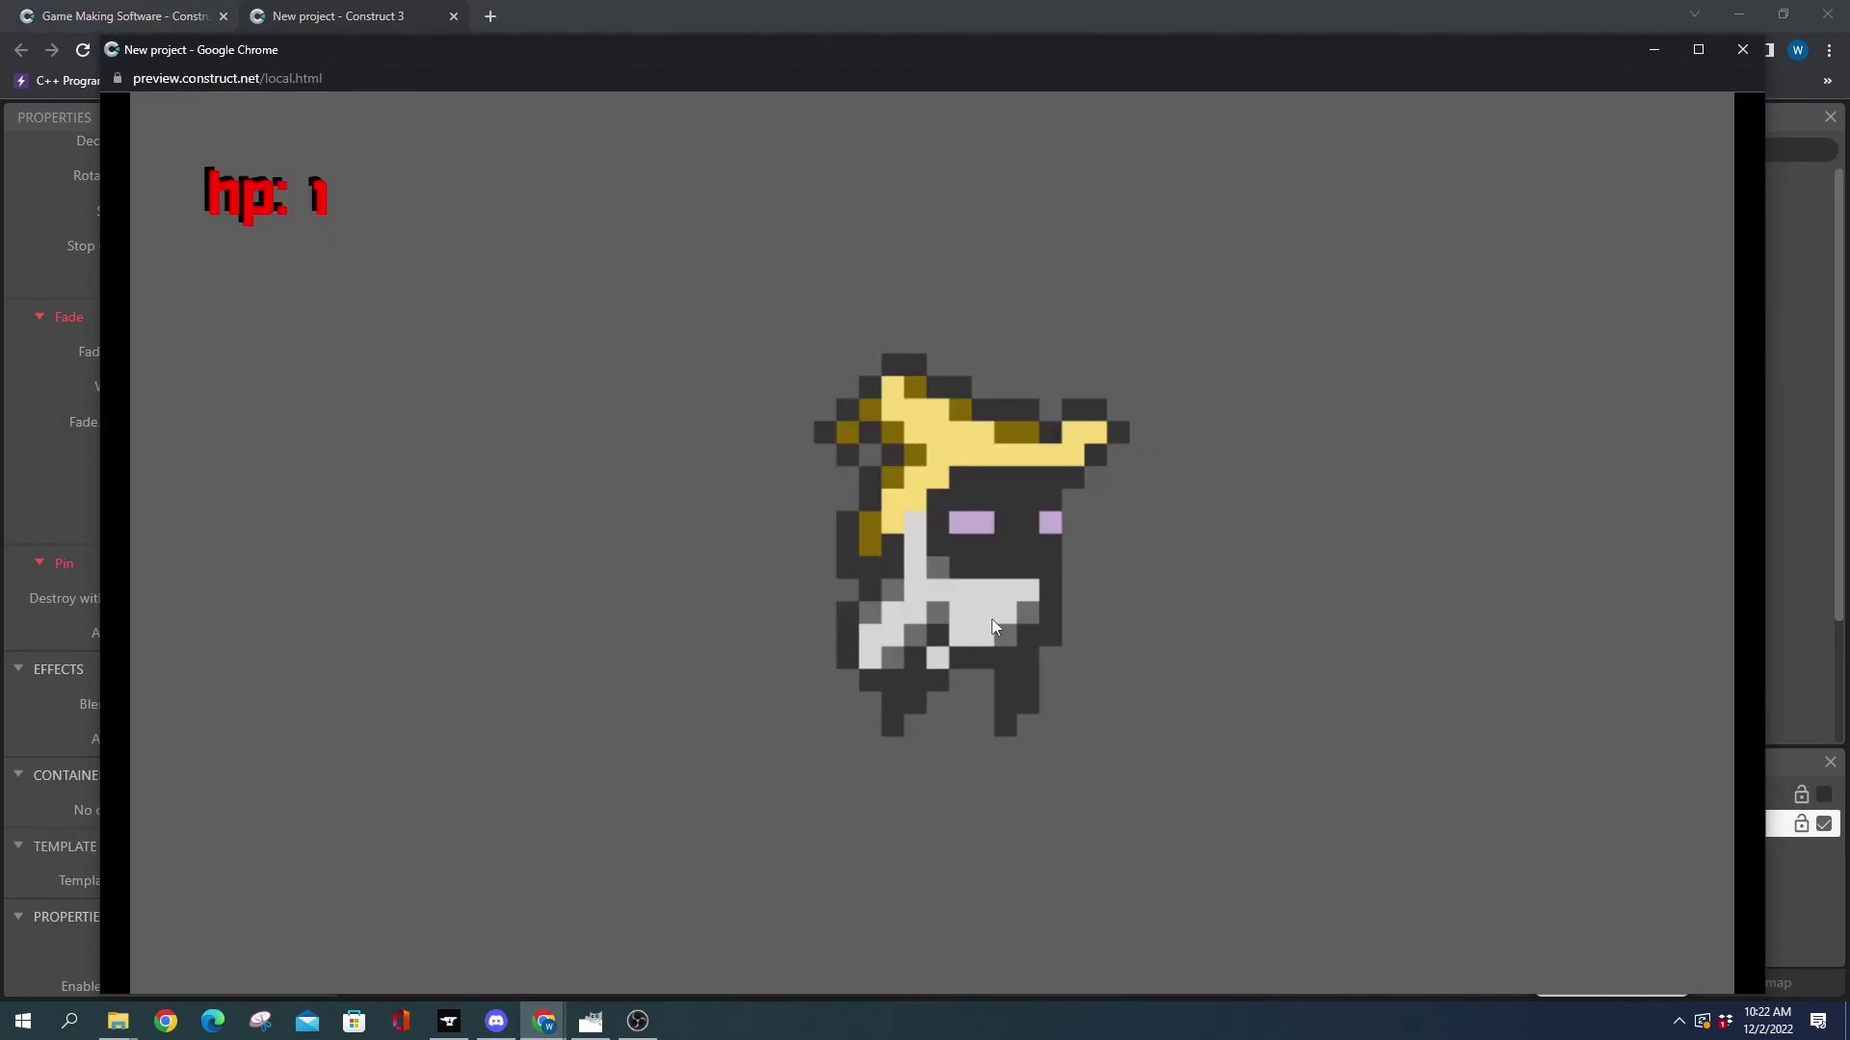
pyautogui.click(991, 618)
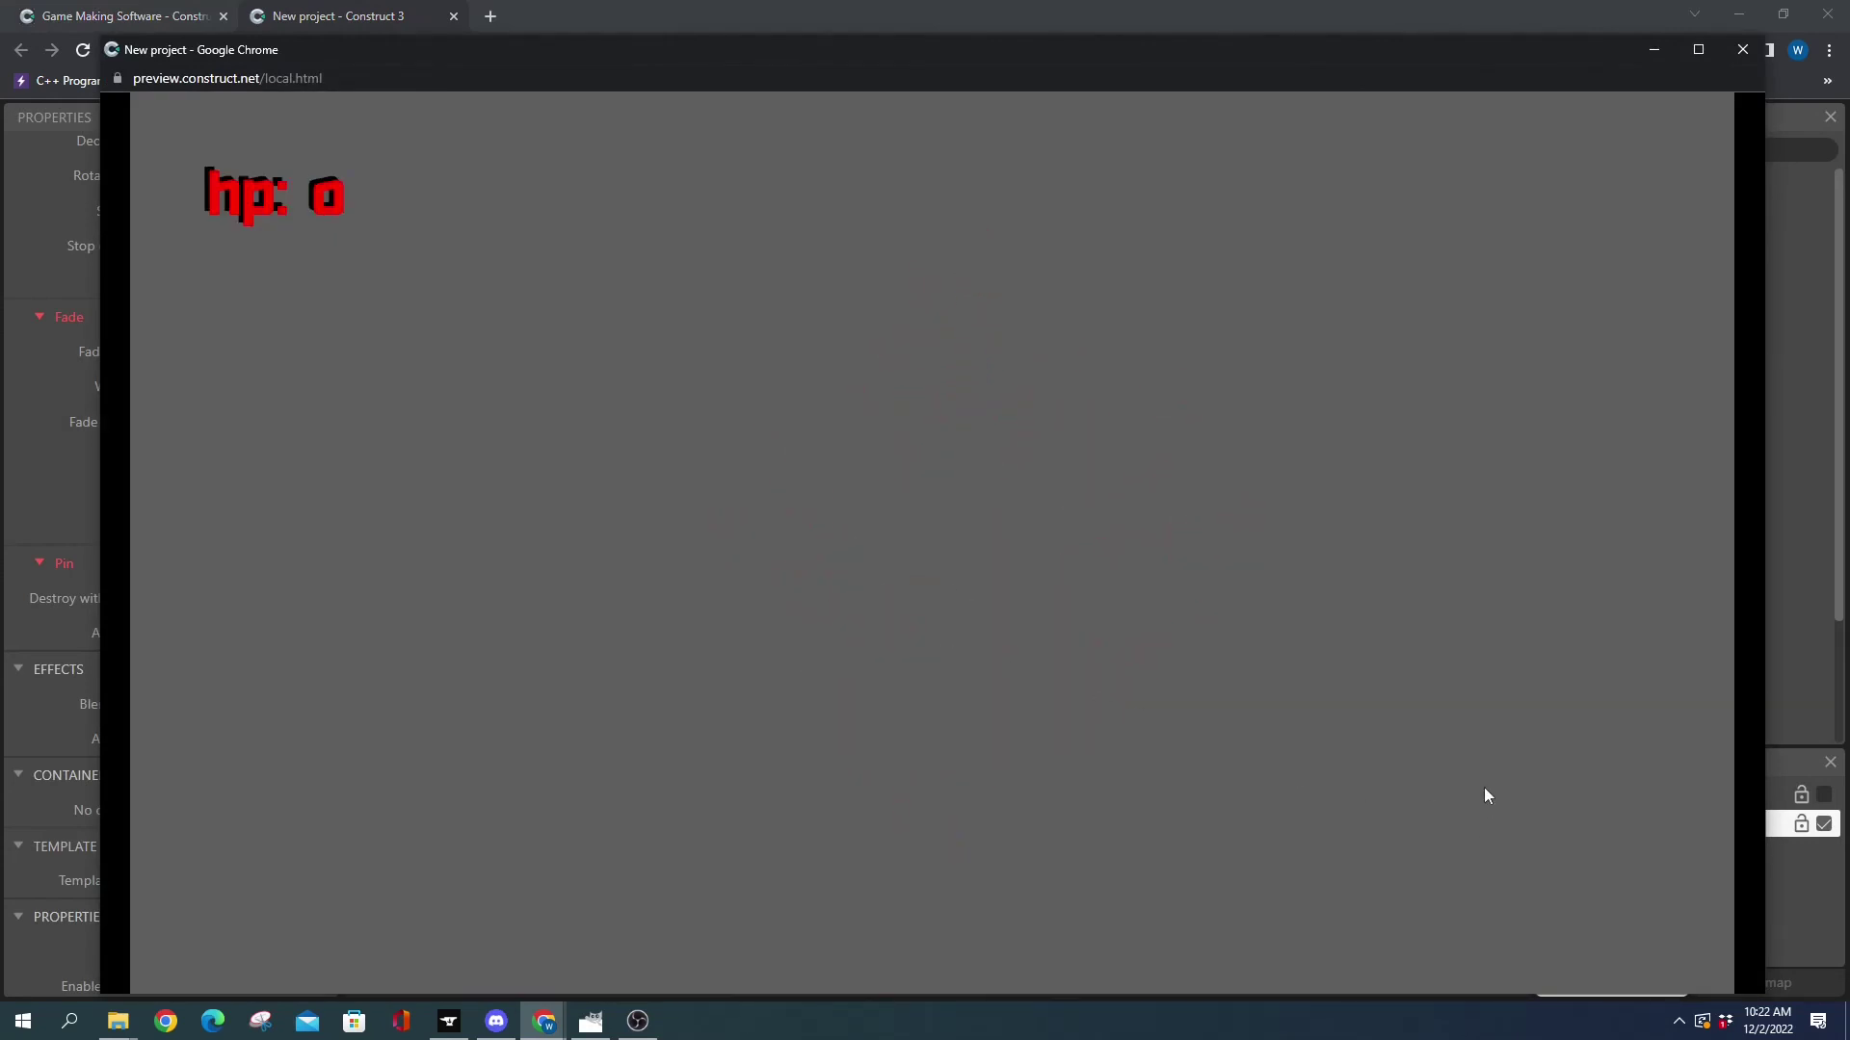